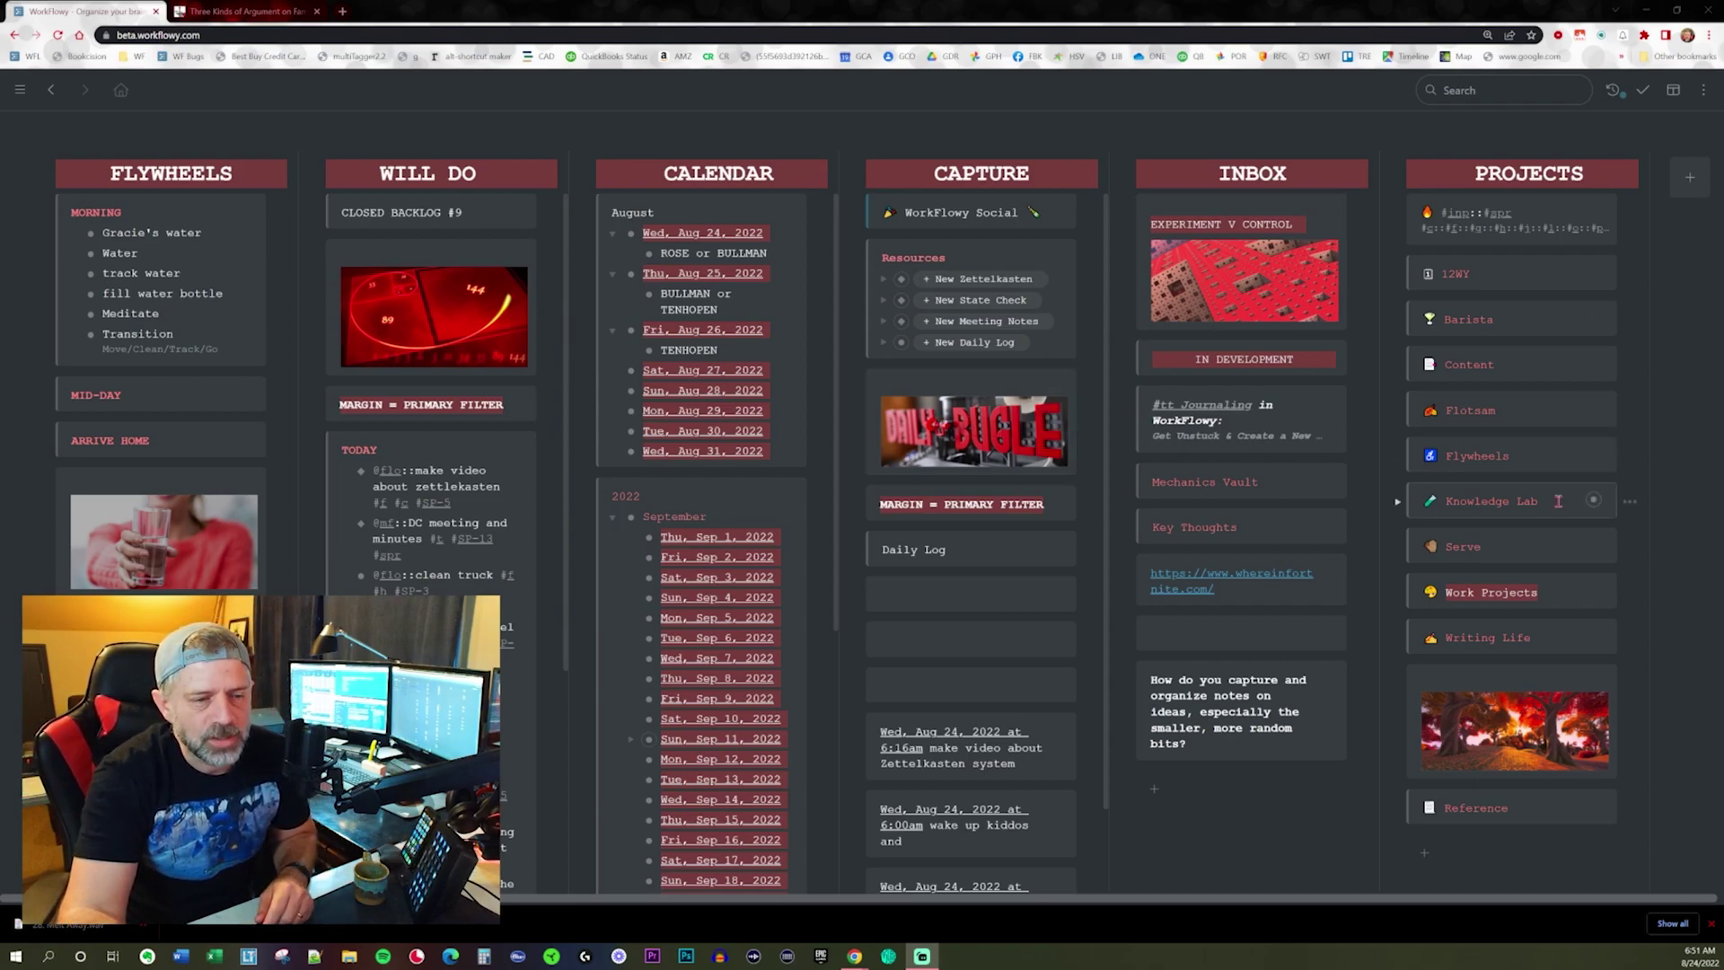
Open the Knowledge Lab project and zoom into its #tt Taxonomy topic list.
click(1593, 500)
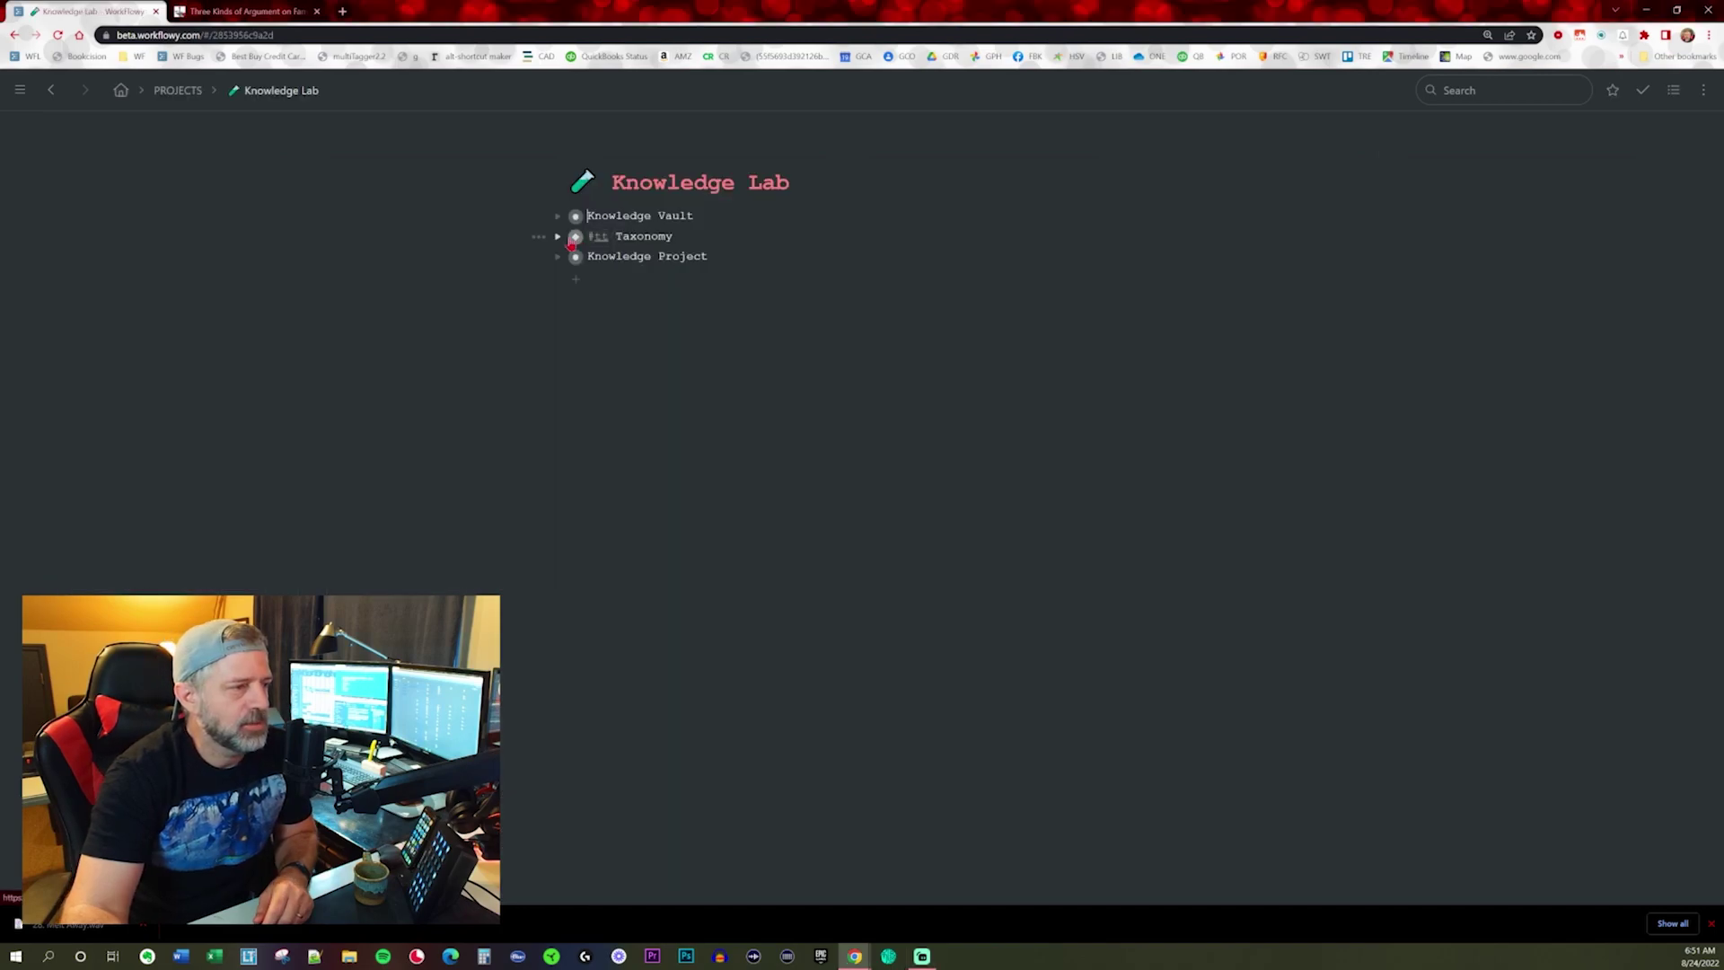
click(574, 237)
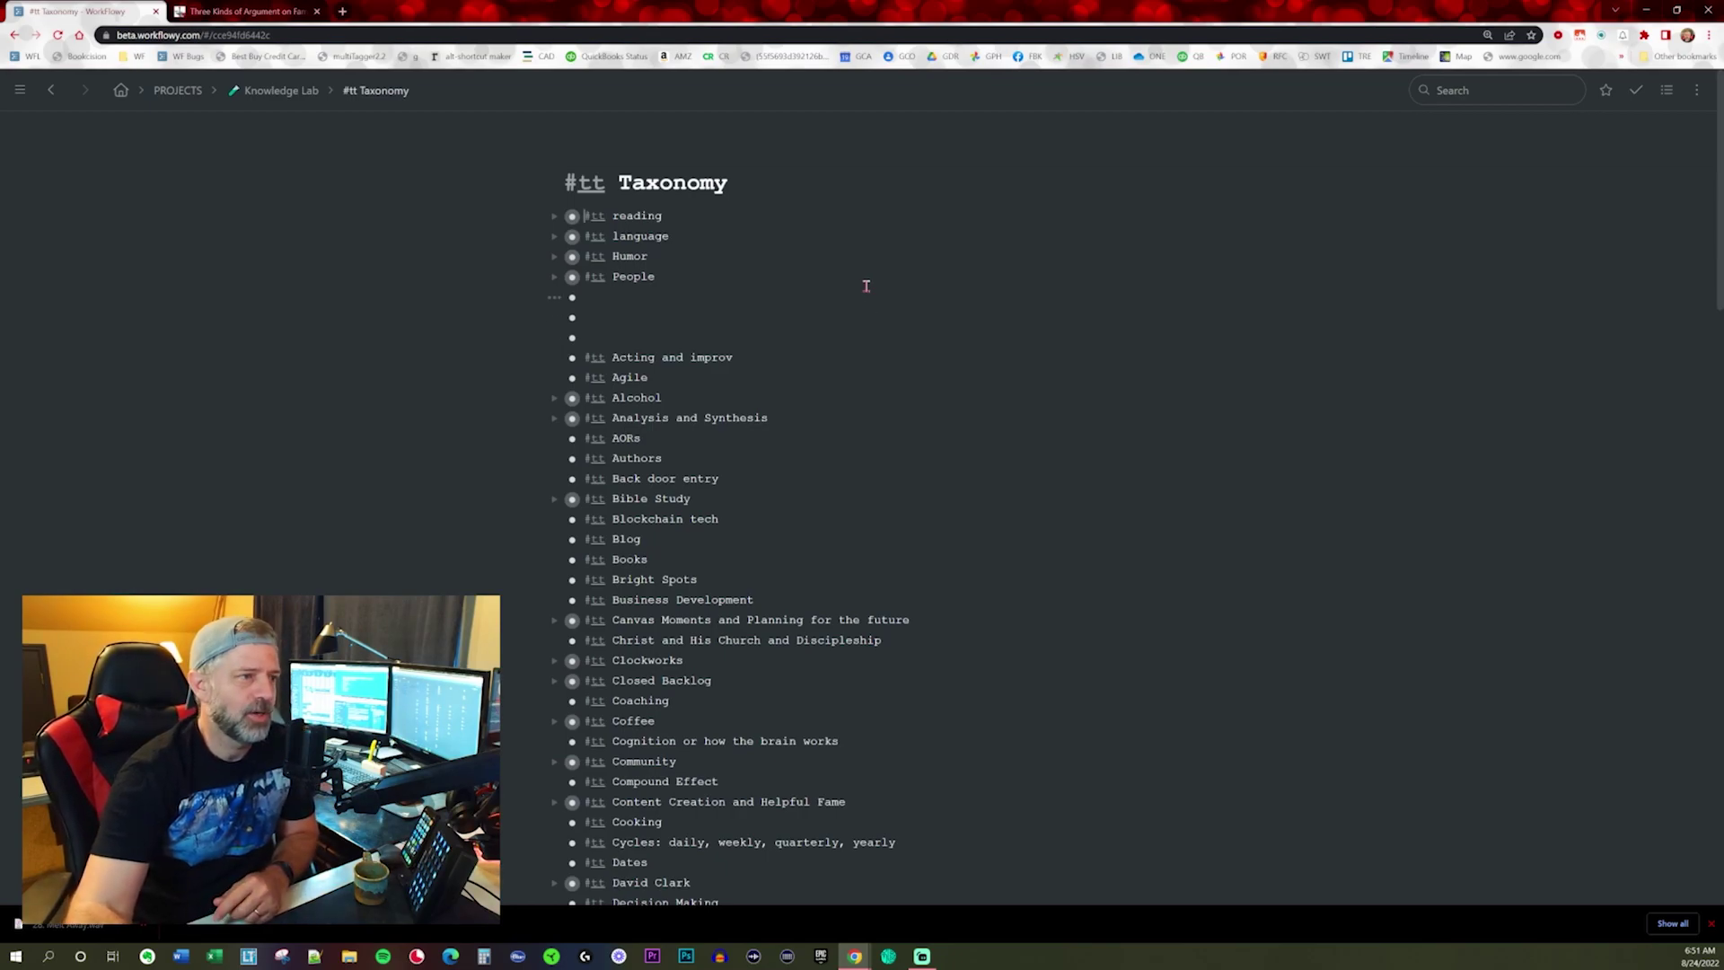
Return to the home dashboard and begin editing an empty card in Capture.
click(120, 90)
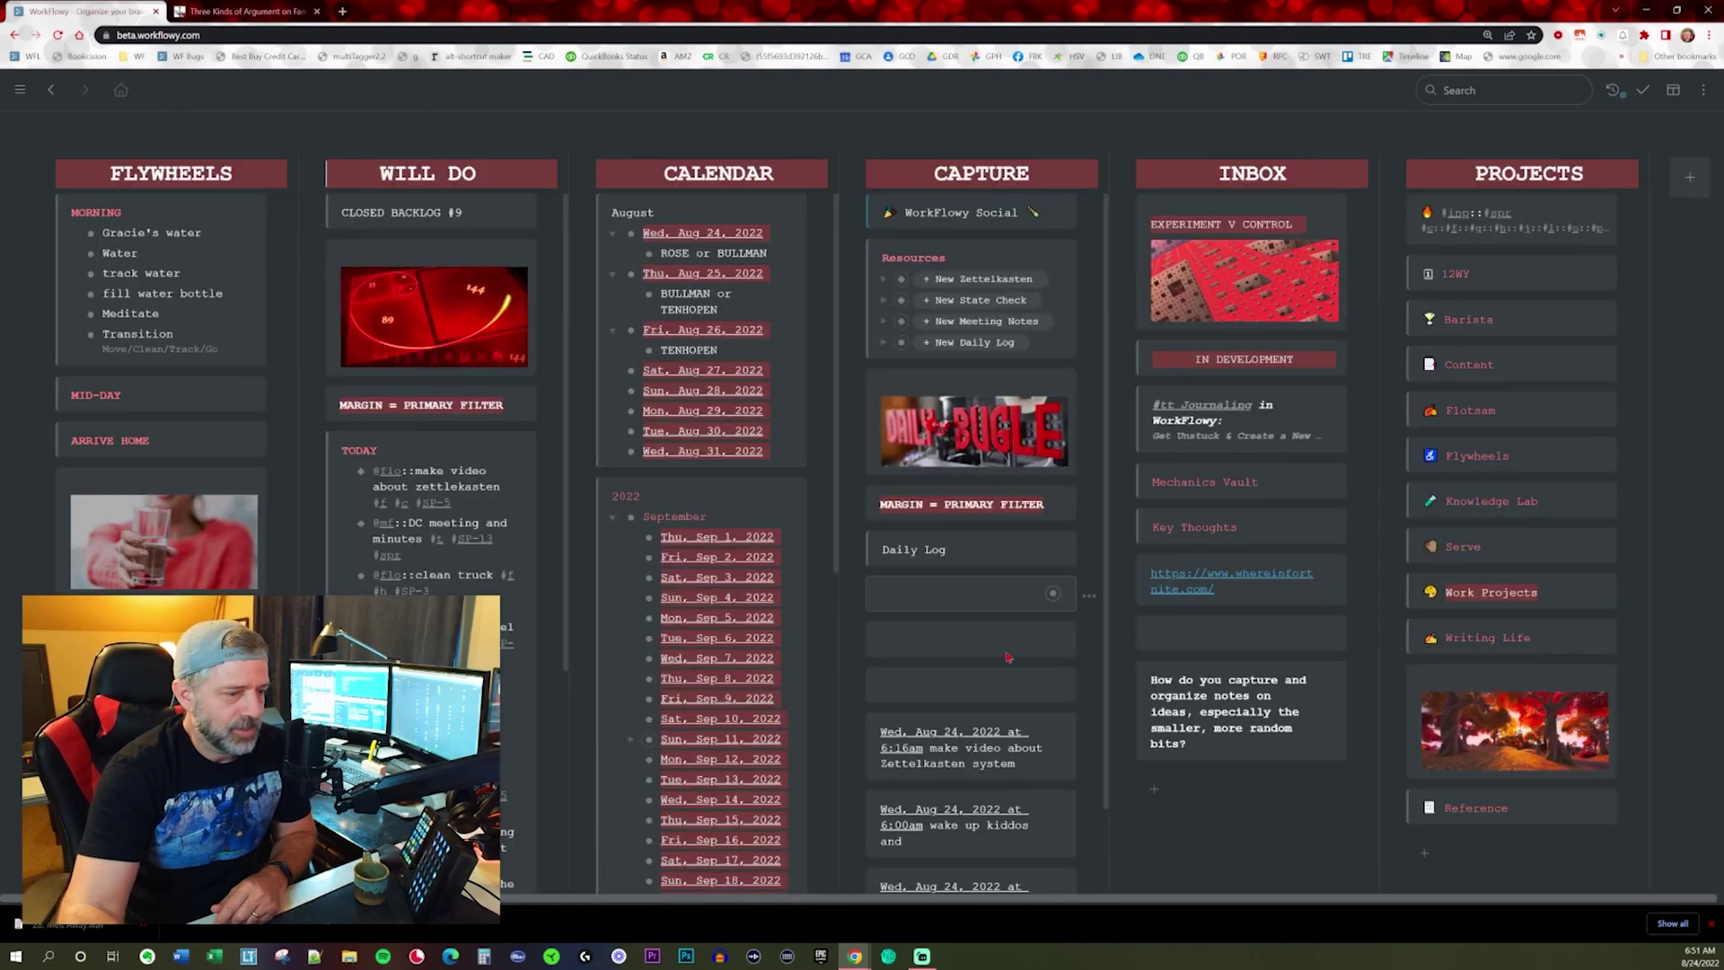
click(969, 693)
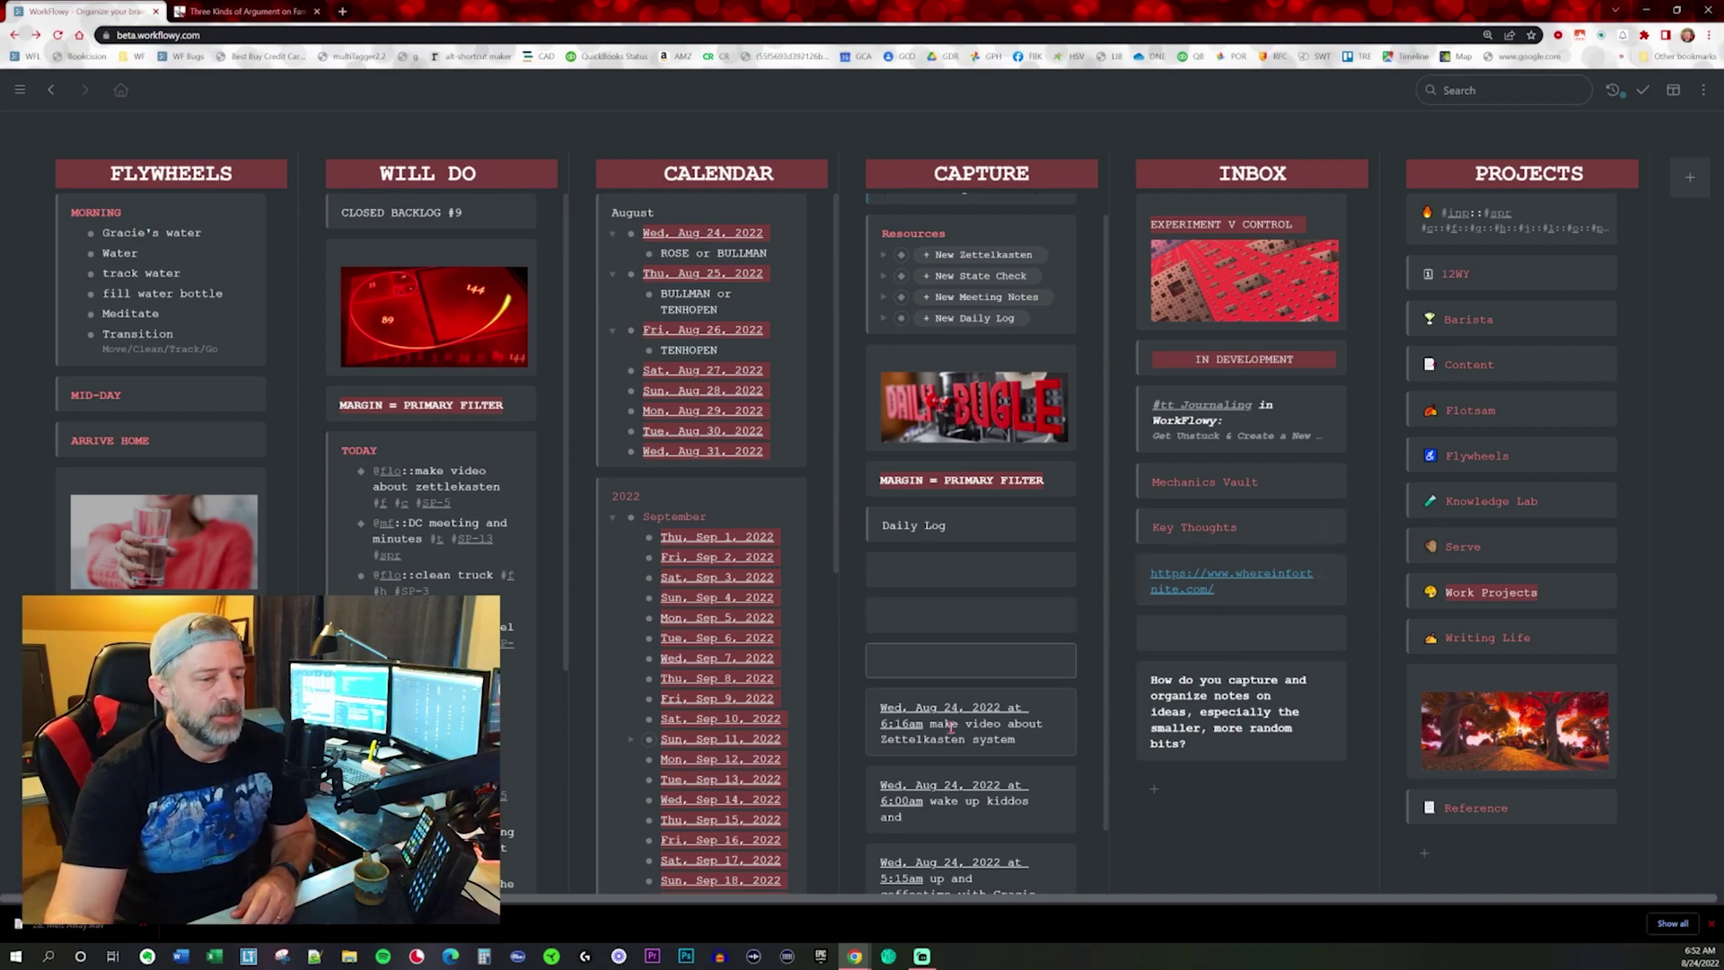
Open #tt Taxonomy from Knowledge Lab, browse through its topics, then return home.
click(1570, 501)
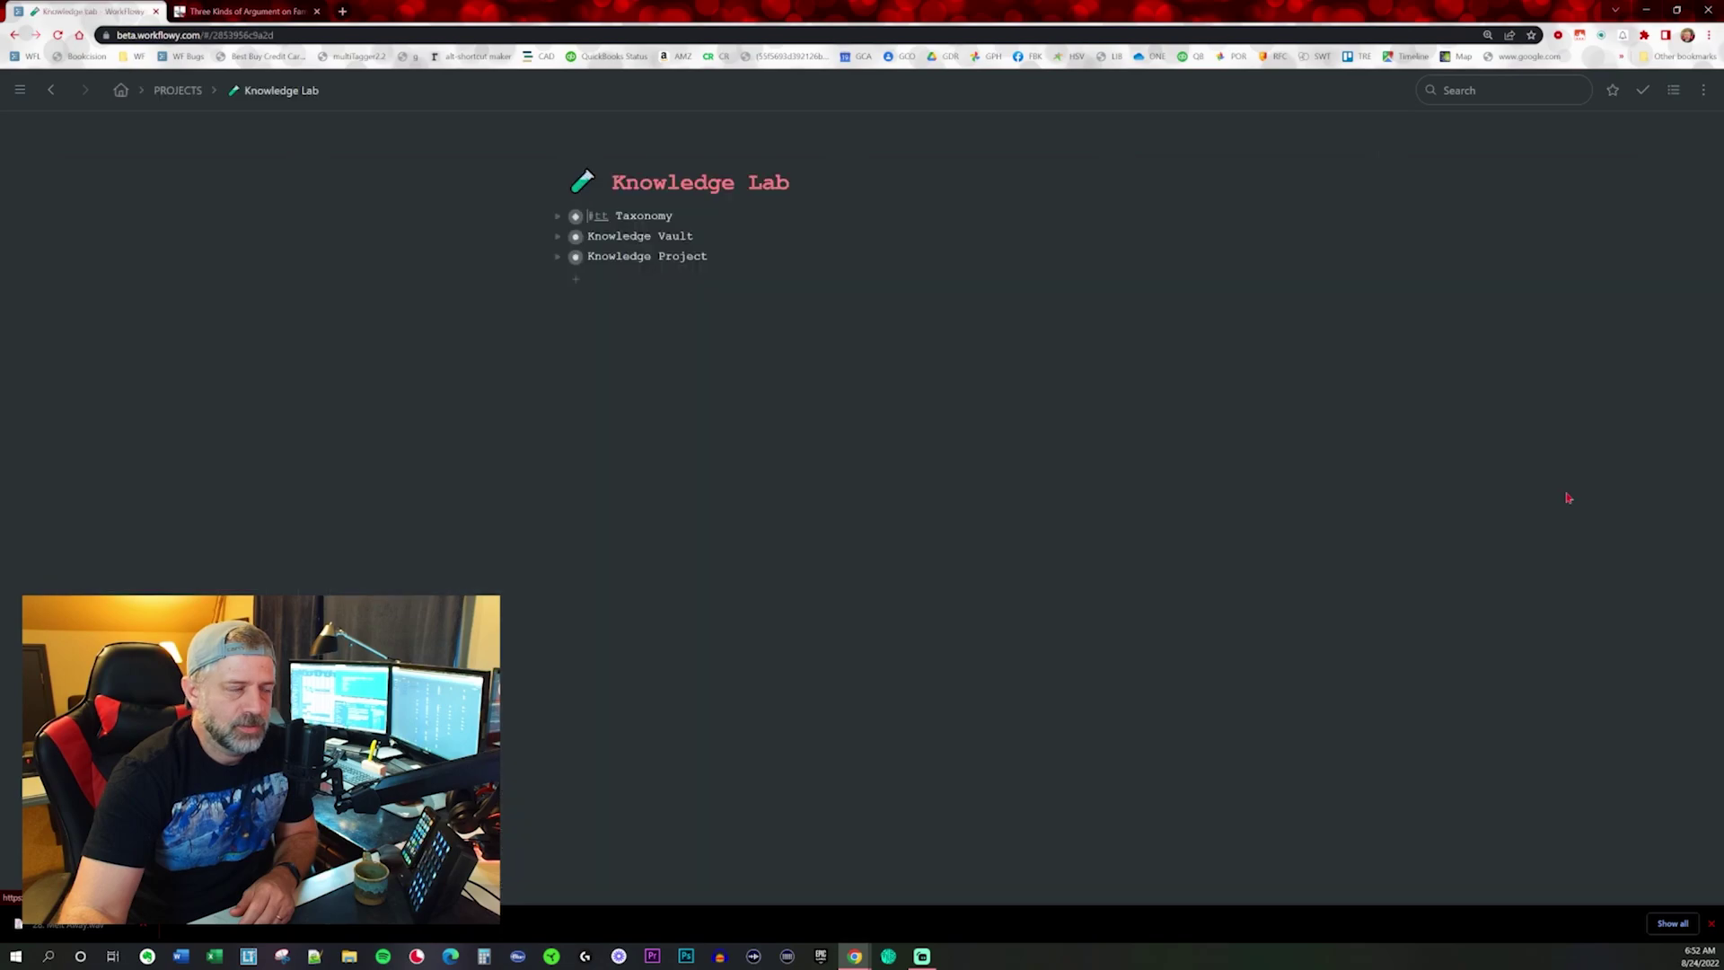
click(575, 218)
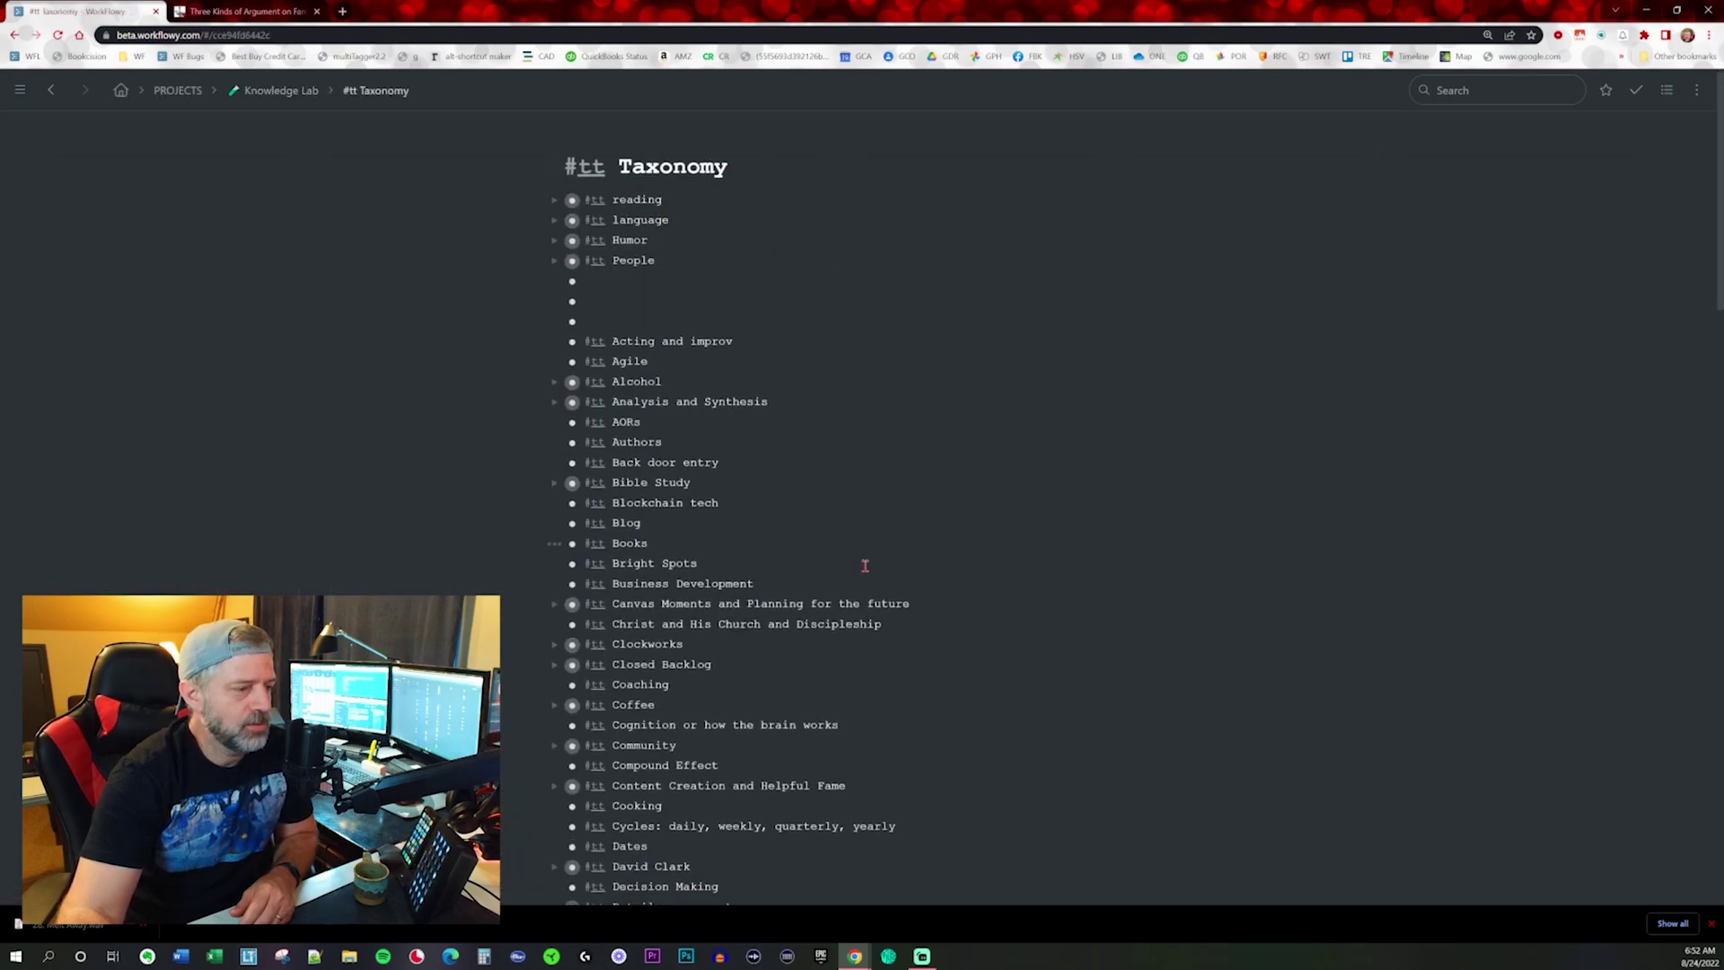
scroll(862, 563, down, 5)
scroll(866, 565, down, 8)
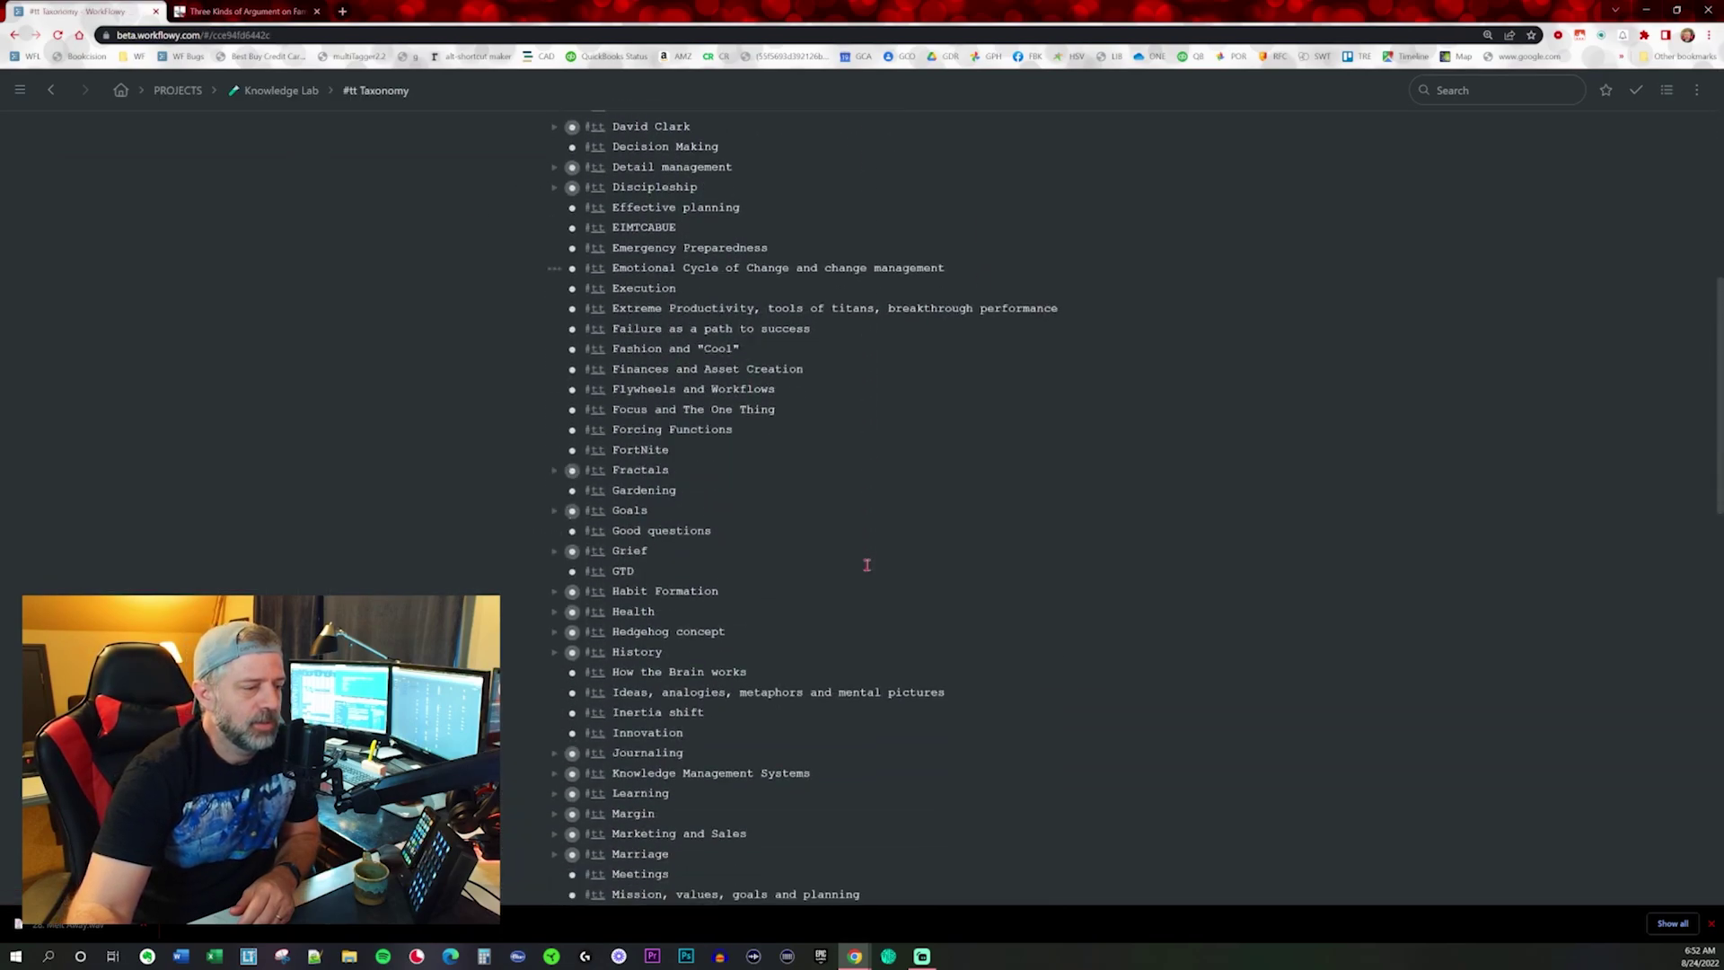
scroll(867, 565, down, 6)
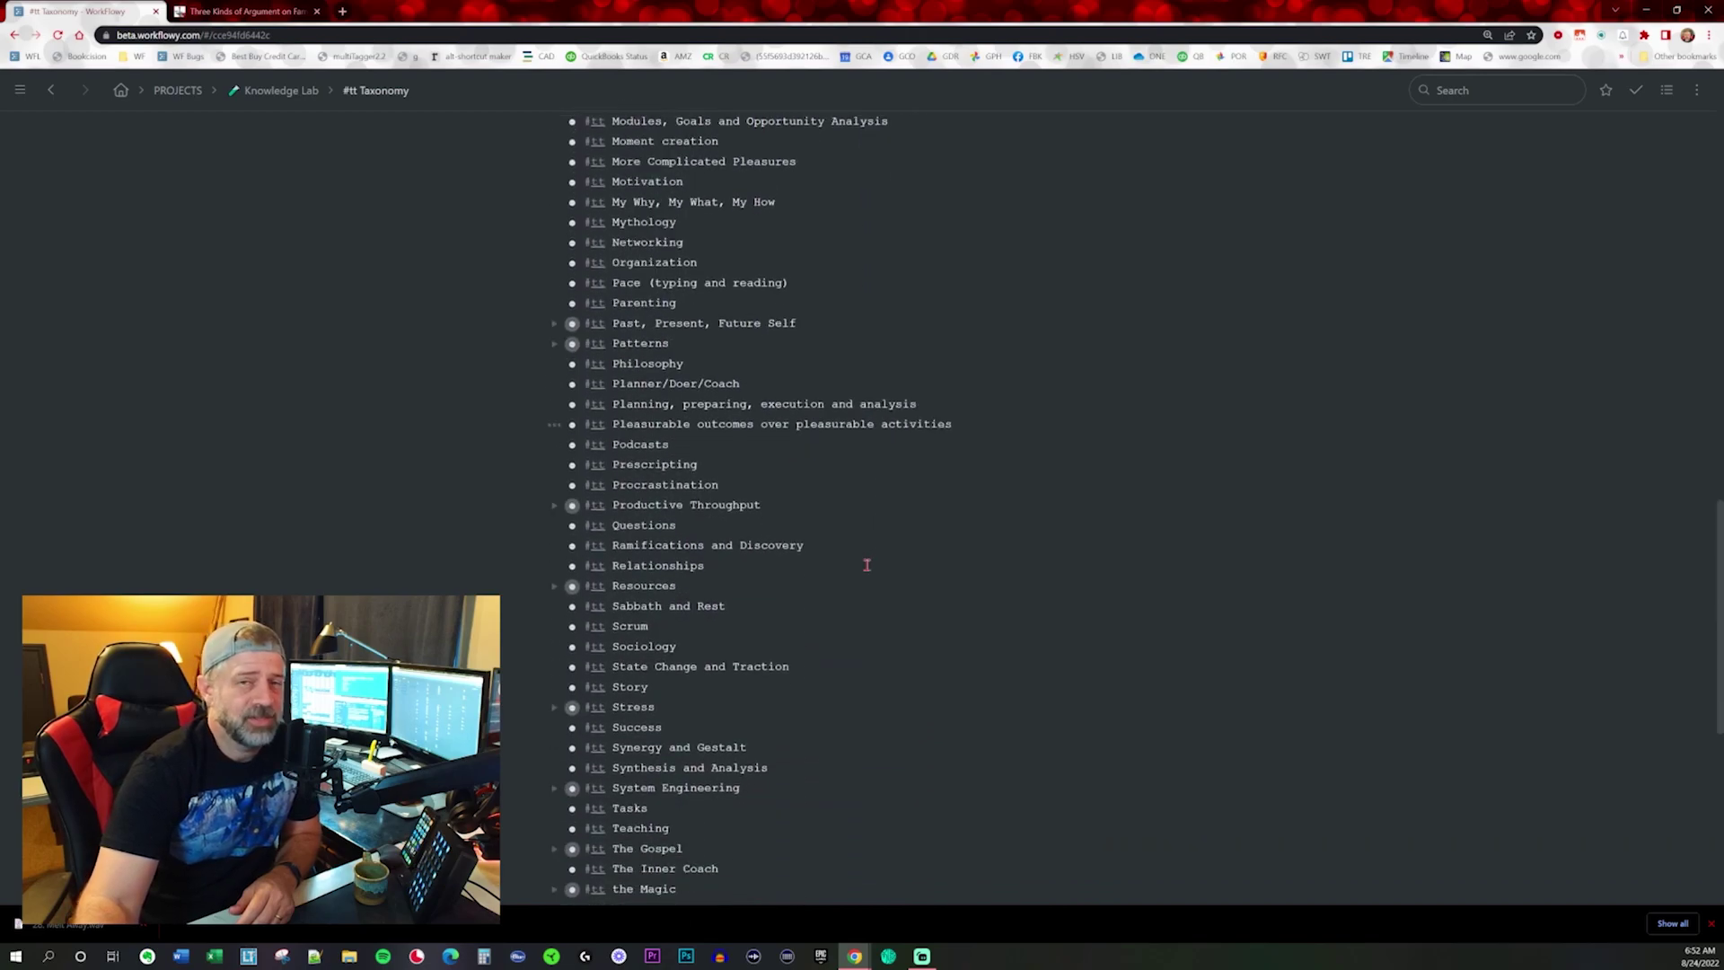
scroll(867, 564, down, 5)
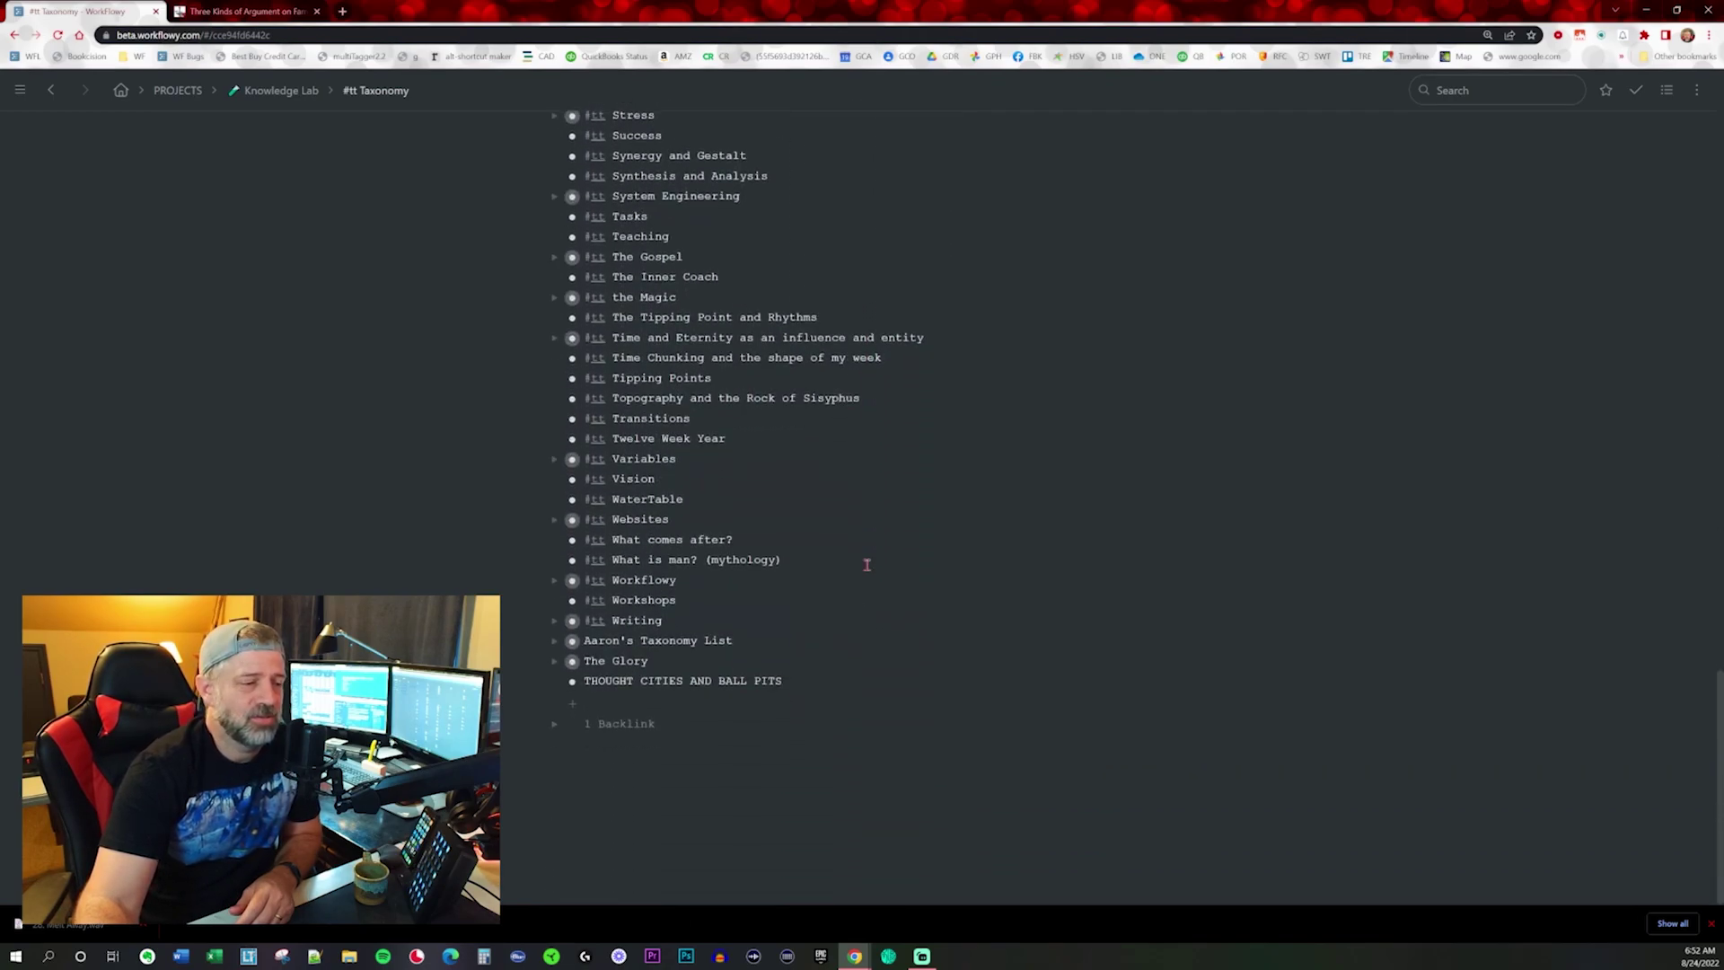
scroll(1002, 751, up, 20)
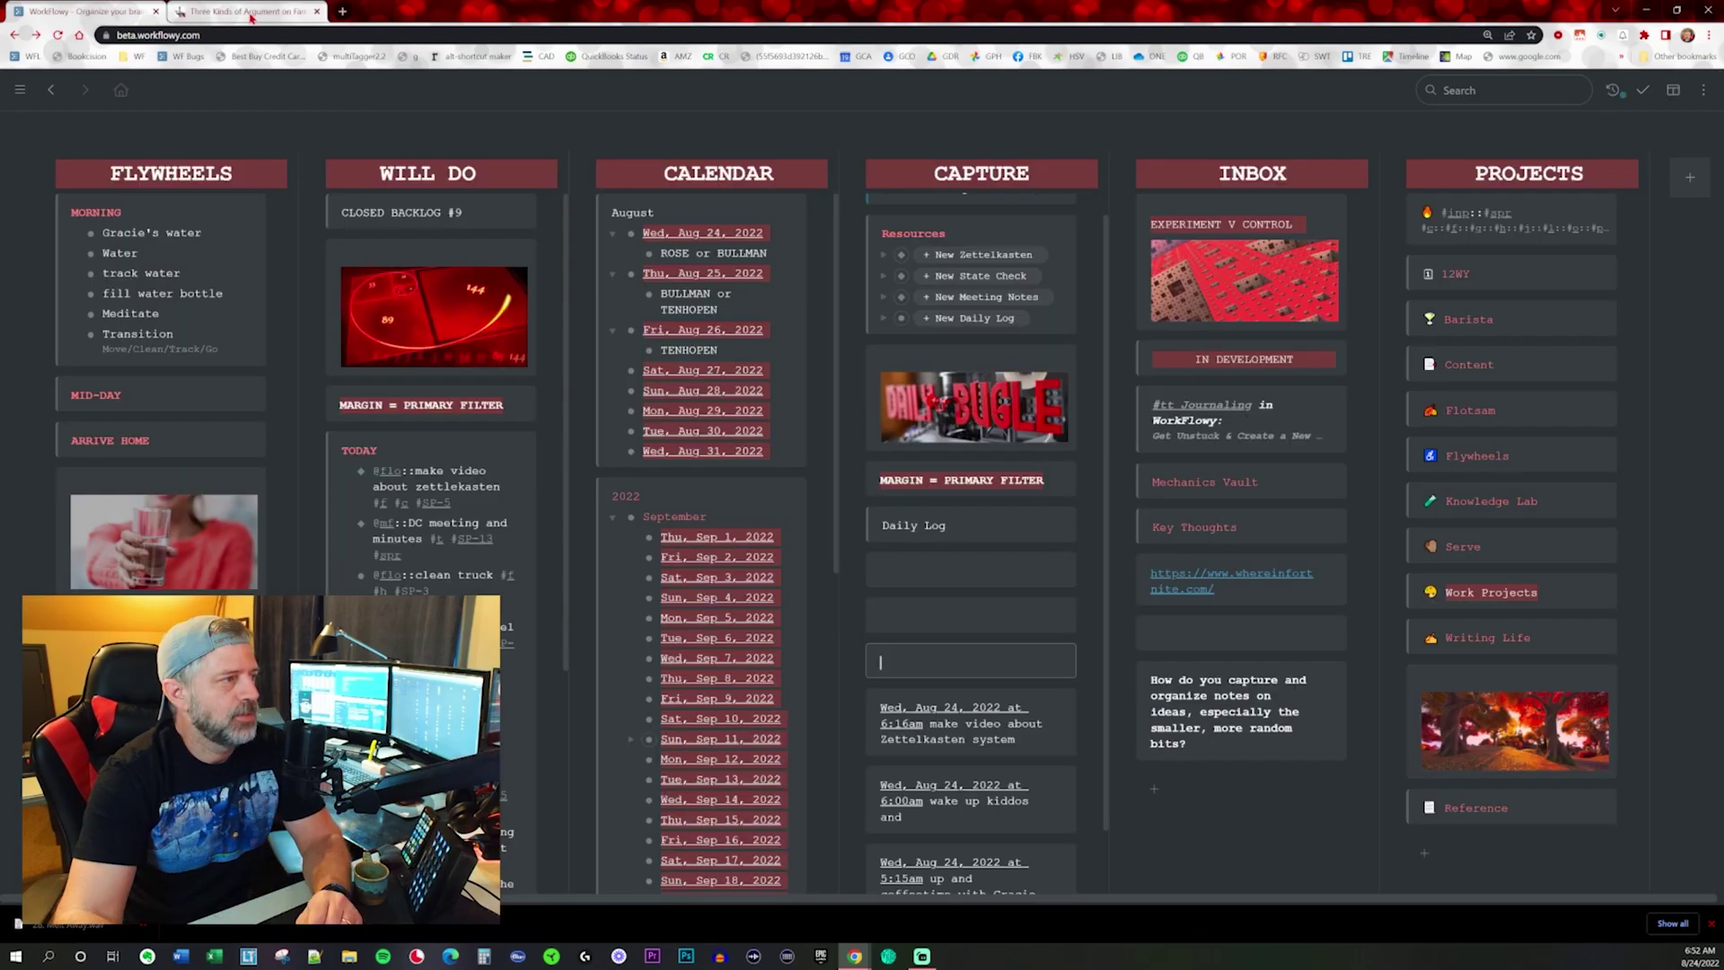
click(121, 89)
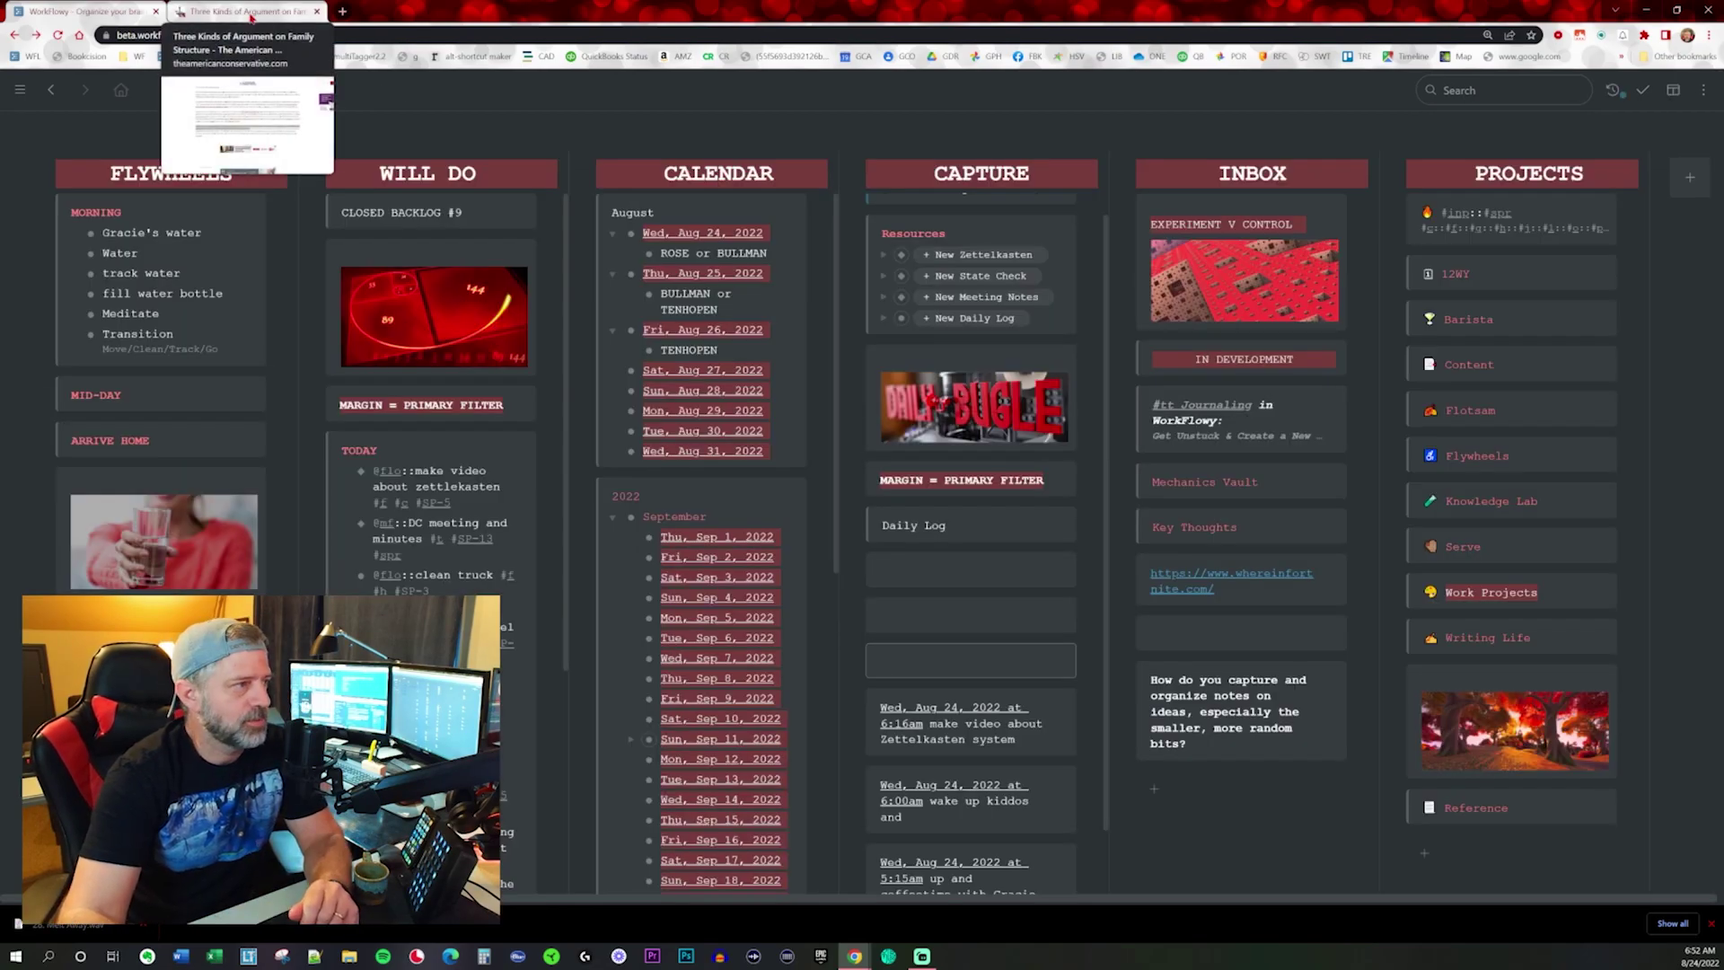
Switch to The American Conservative article and right-click its social science paragraph.
click(252, 16)
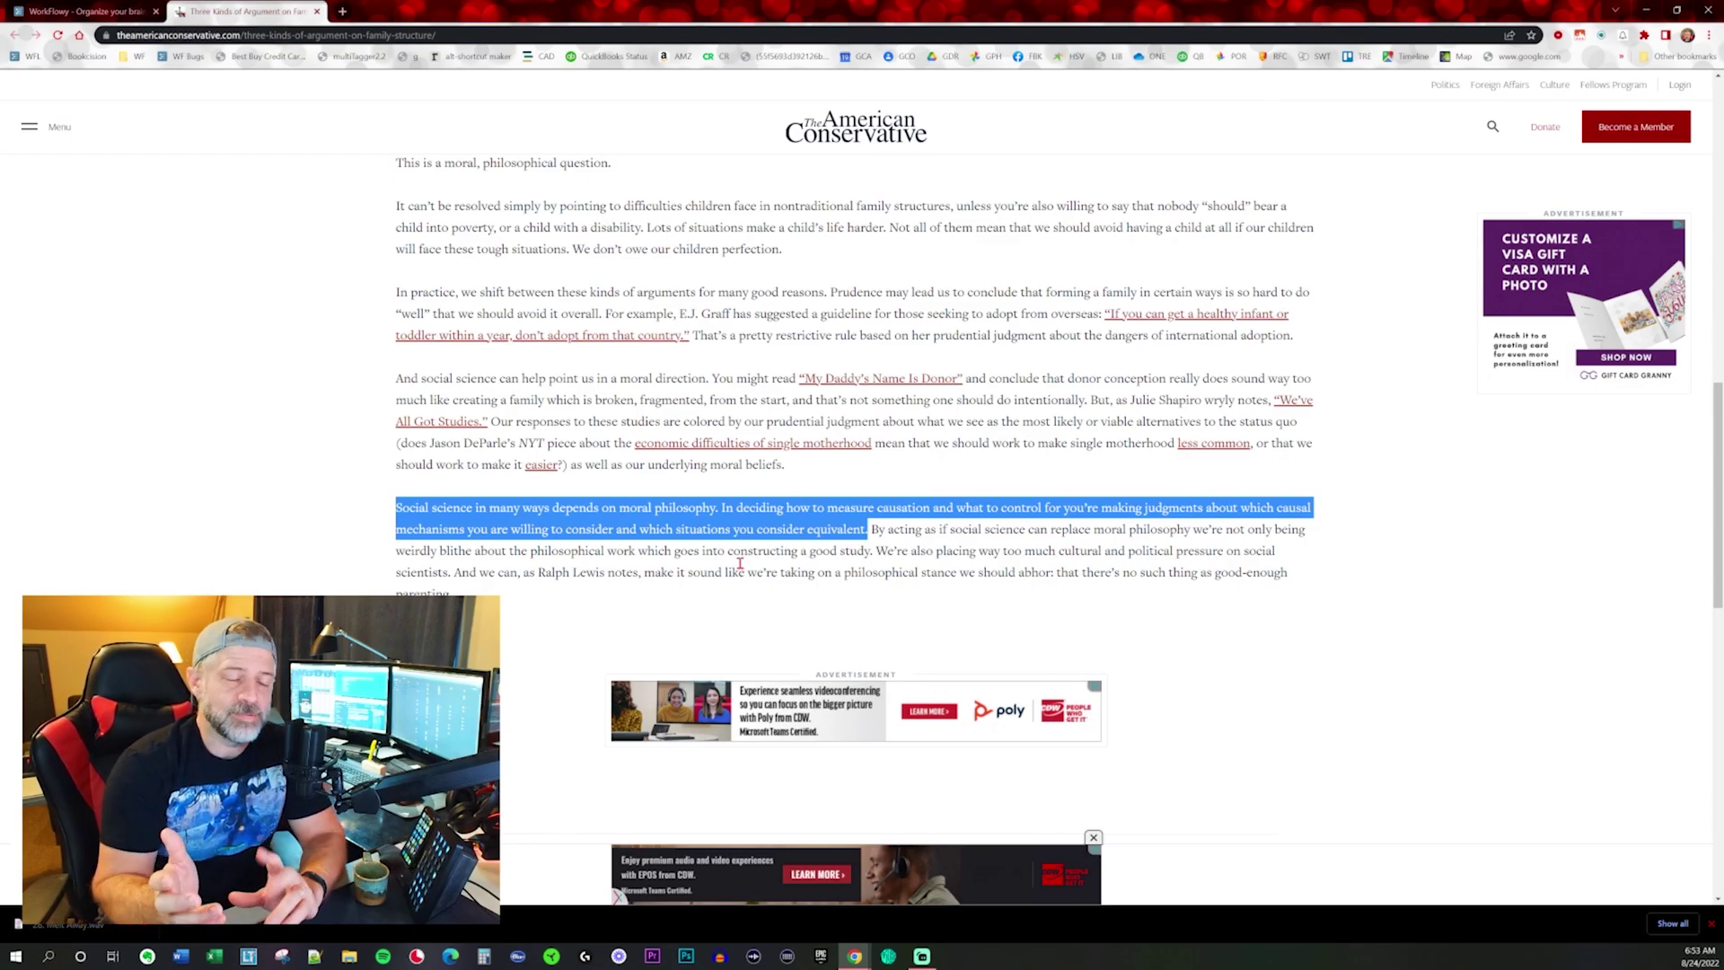
right_click(800, 545)
Copy the paragraph, create a New Zettelkasten note, and move it into Capture.
click(831, 536)
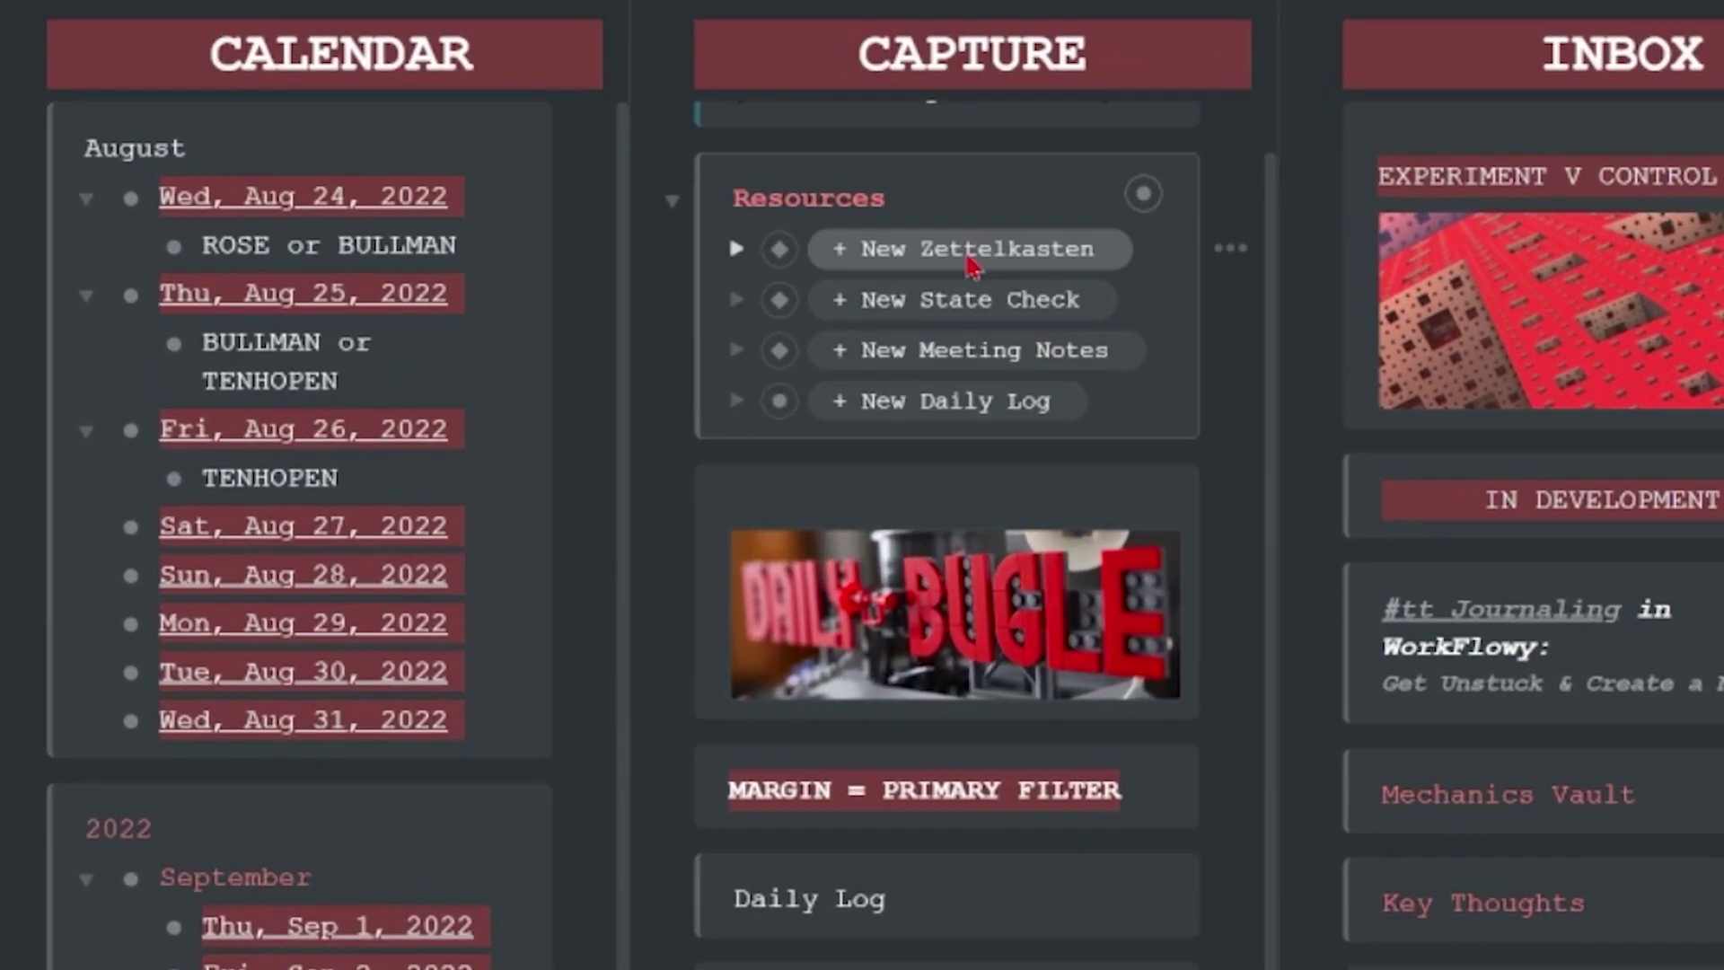
click(988, 279)
drag(796, 303, 685, 485)
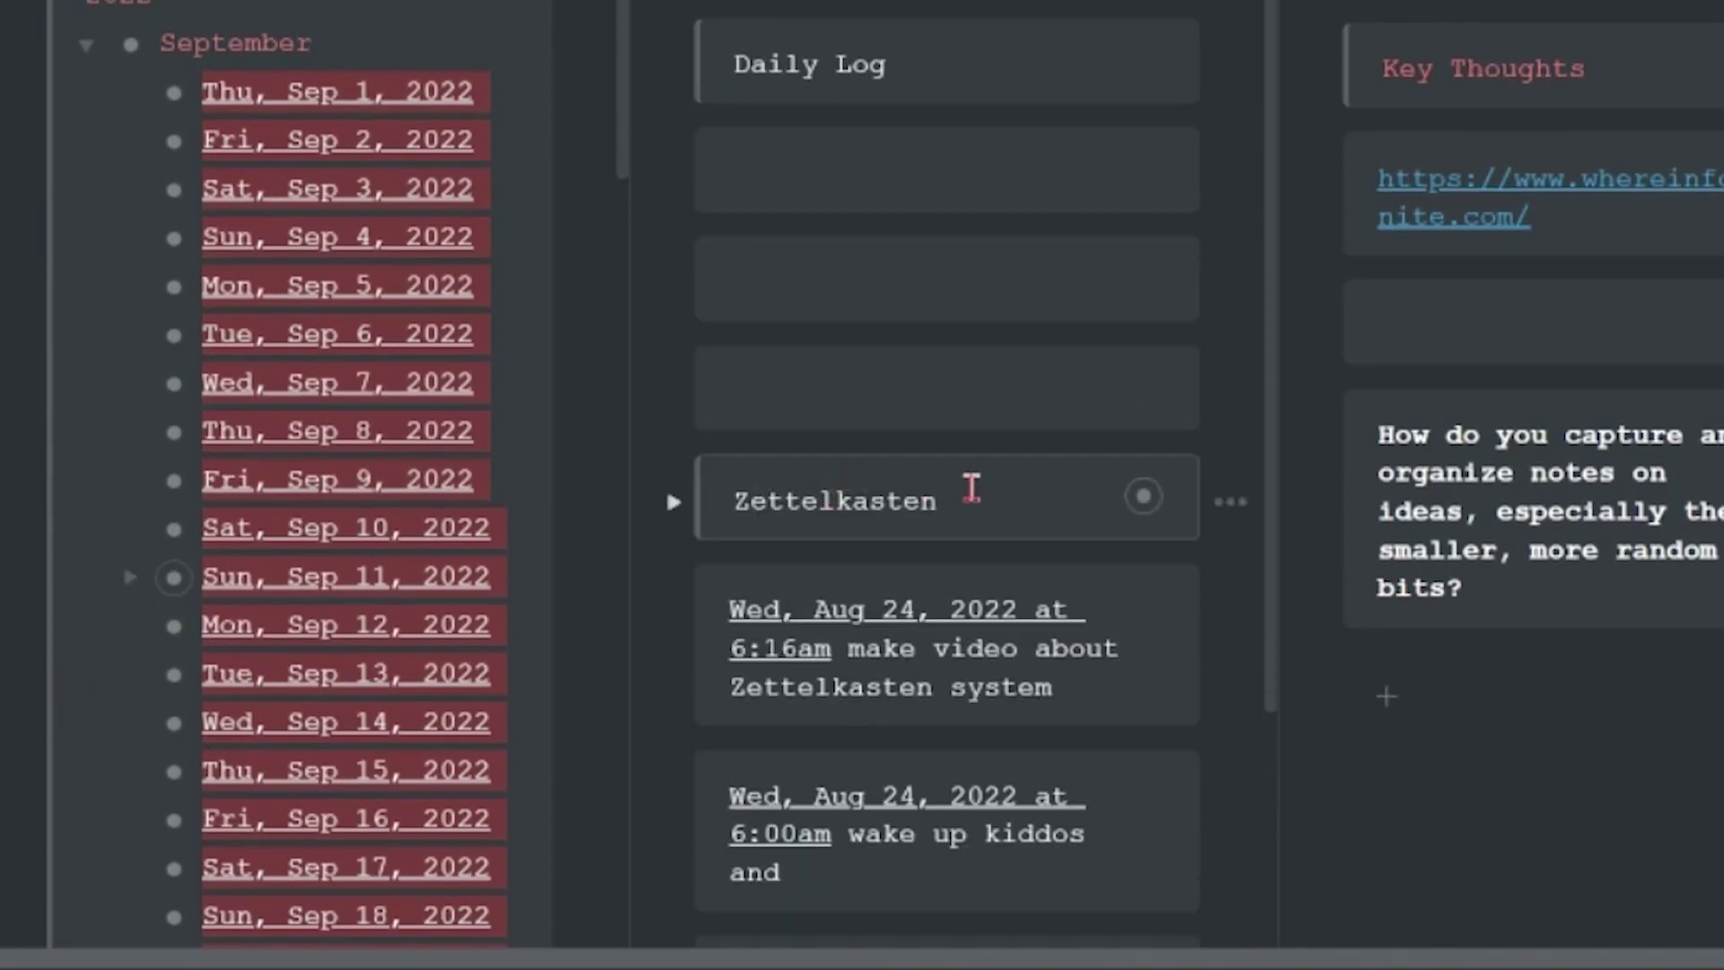
Retitle the note 'Causation and equivalency', correcting the misspelled 'equivelency'.
drag(971, 488, 614, 519)
text(Caus)
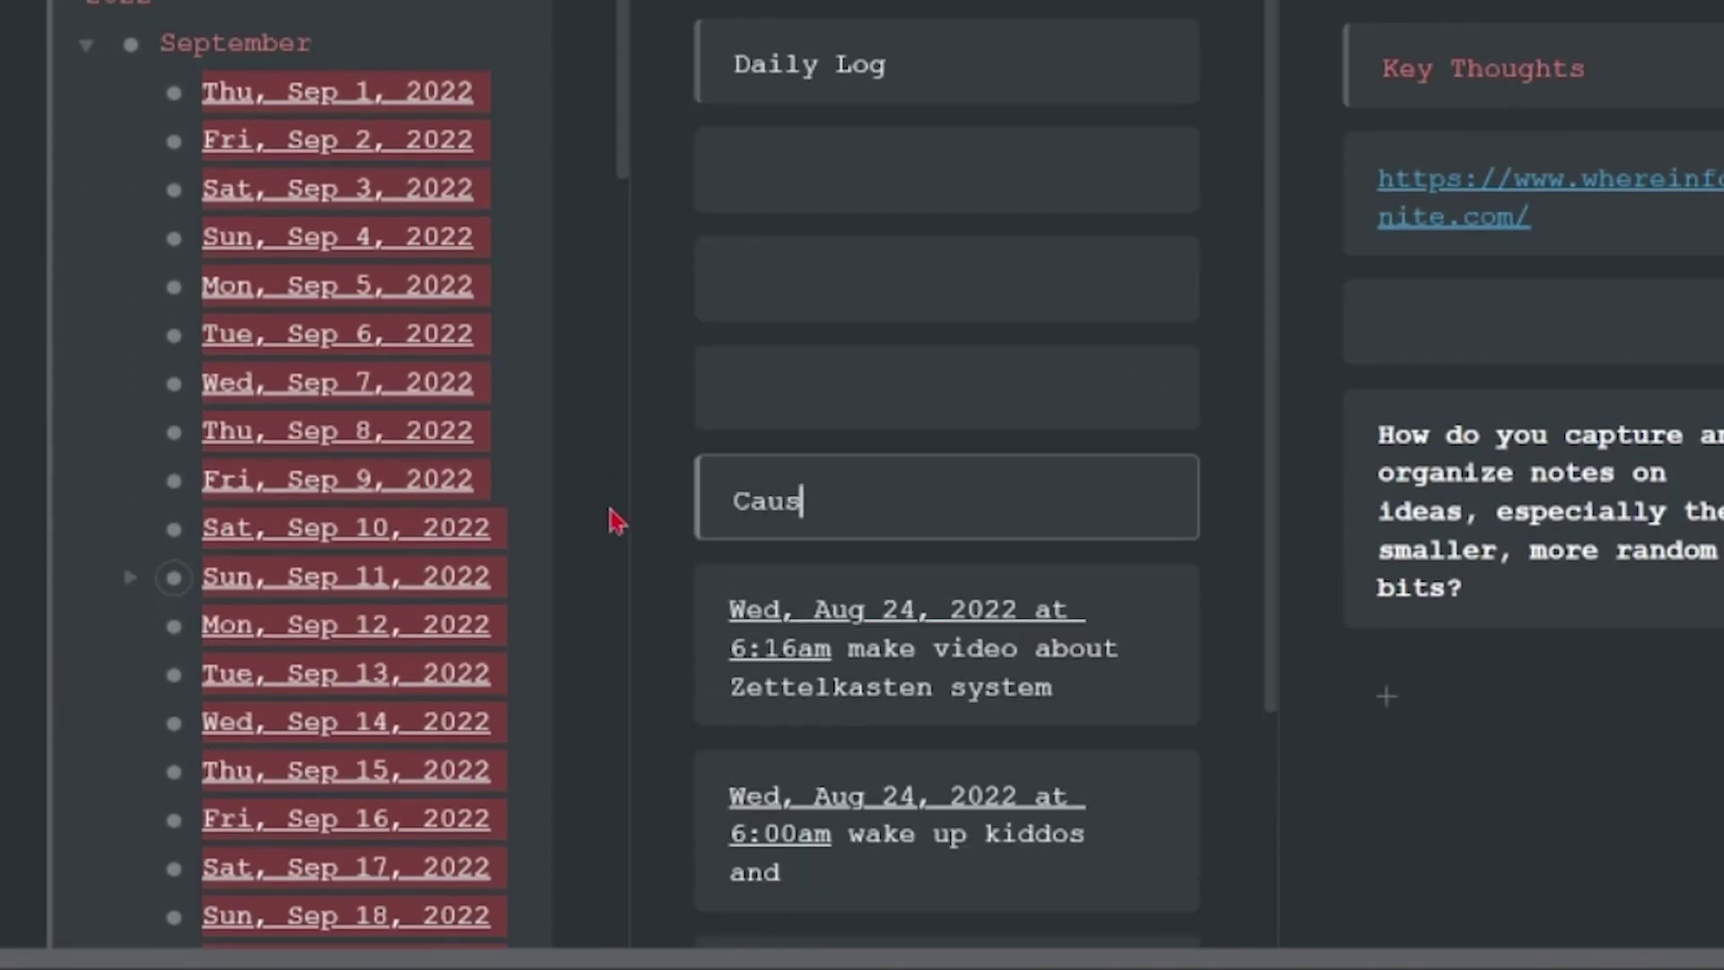
text(ation and equ)
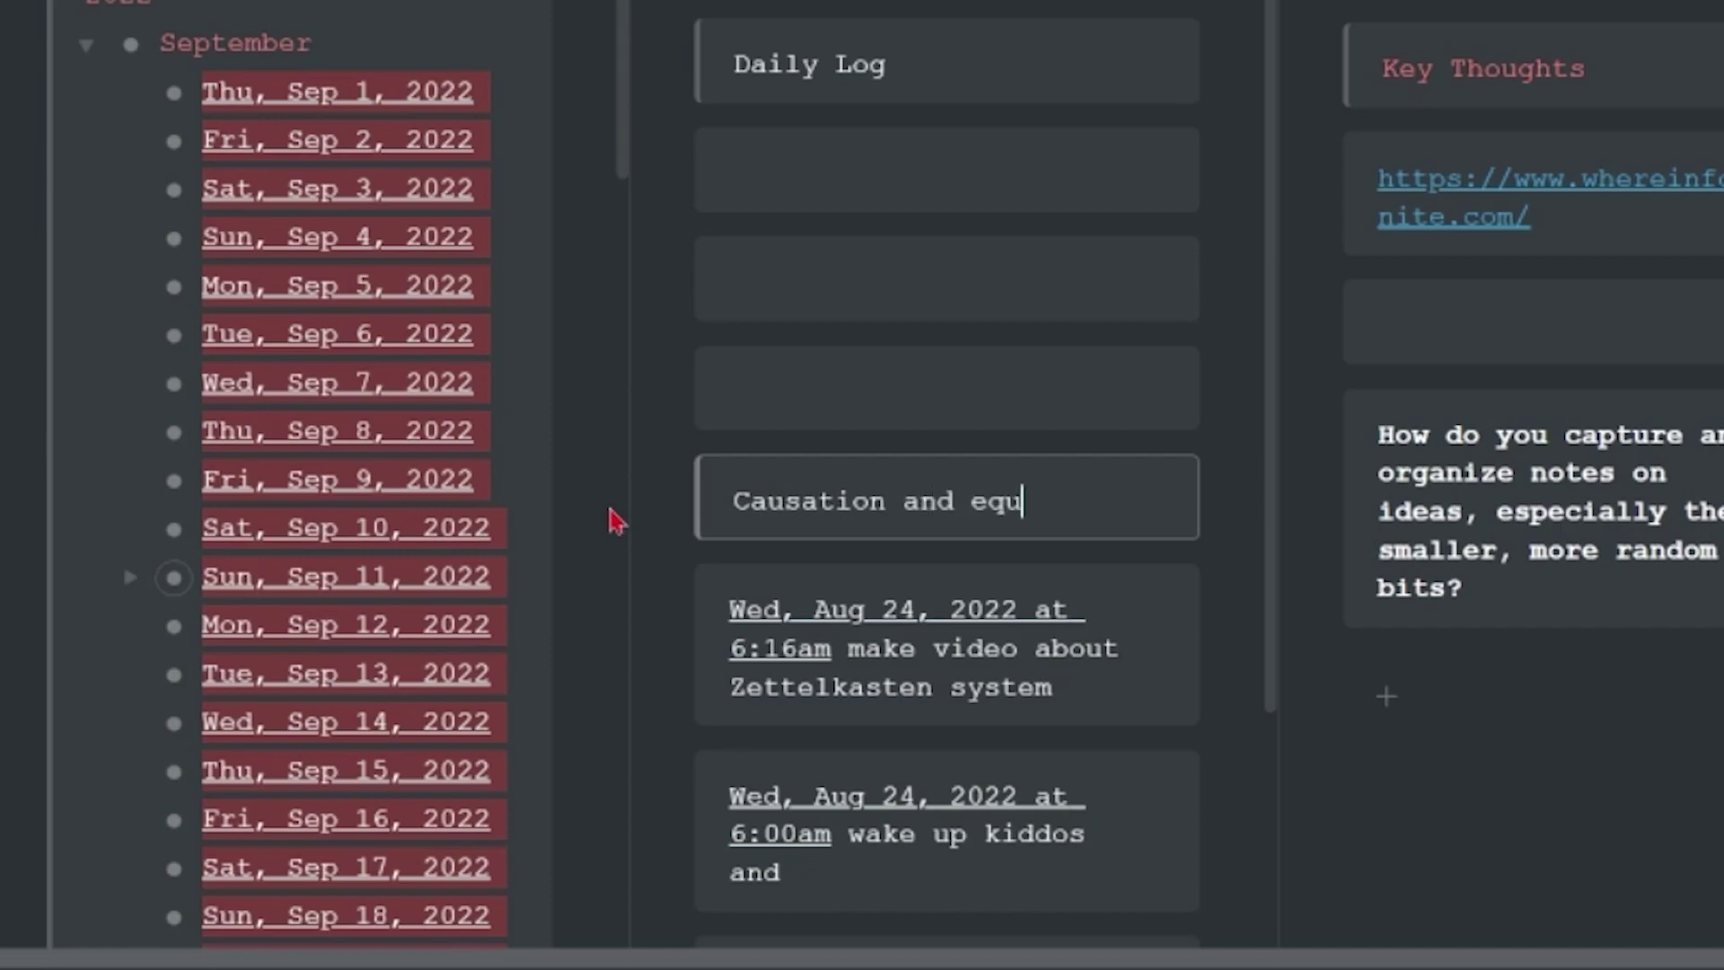
text(ivelency)
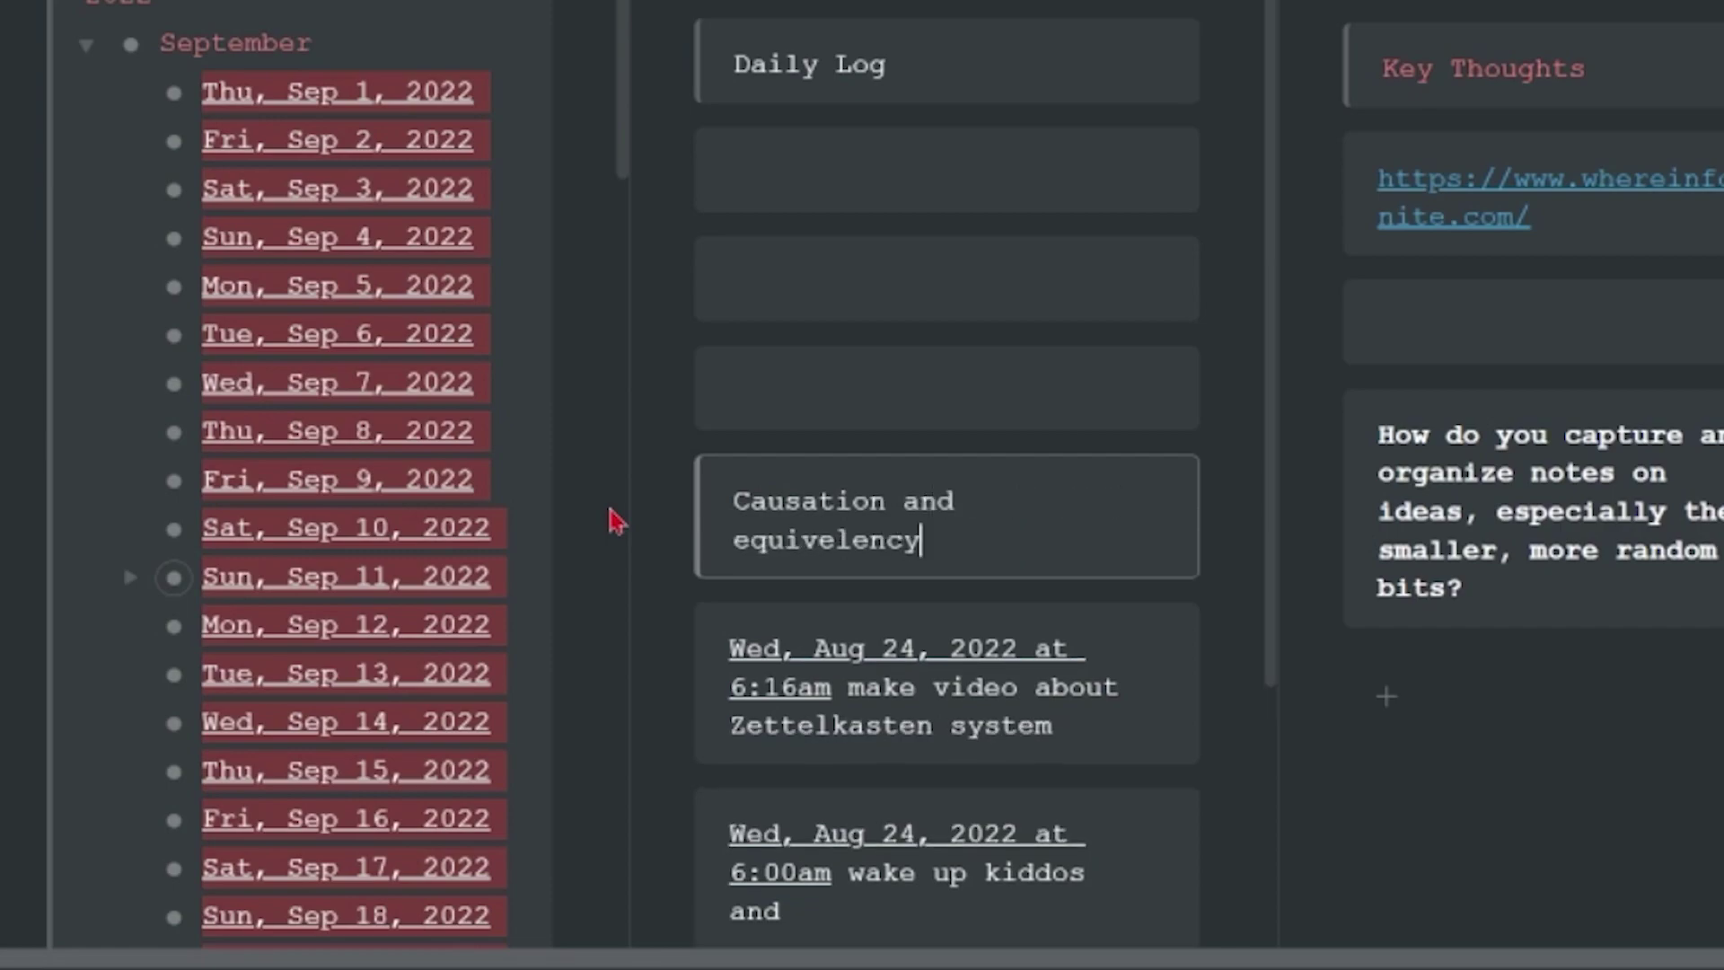
right_click(811, 534)
click(898, 556)
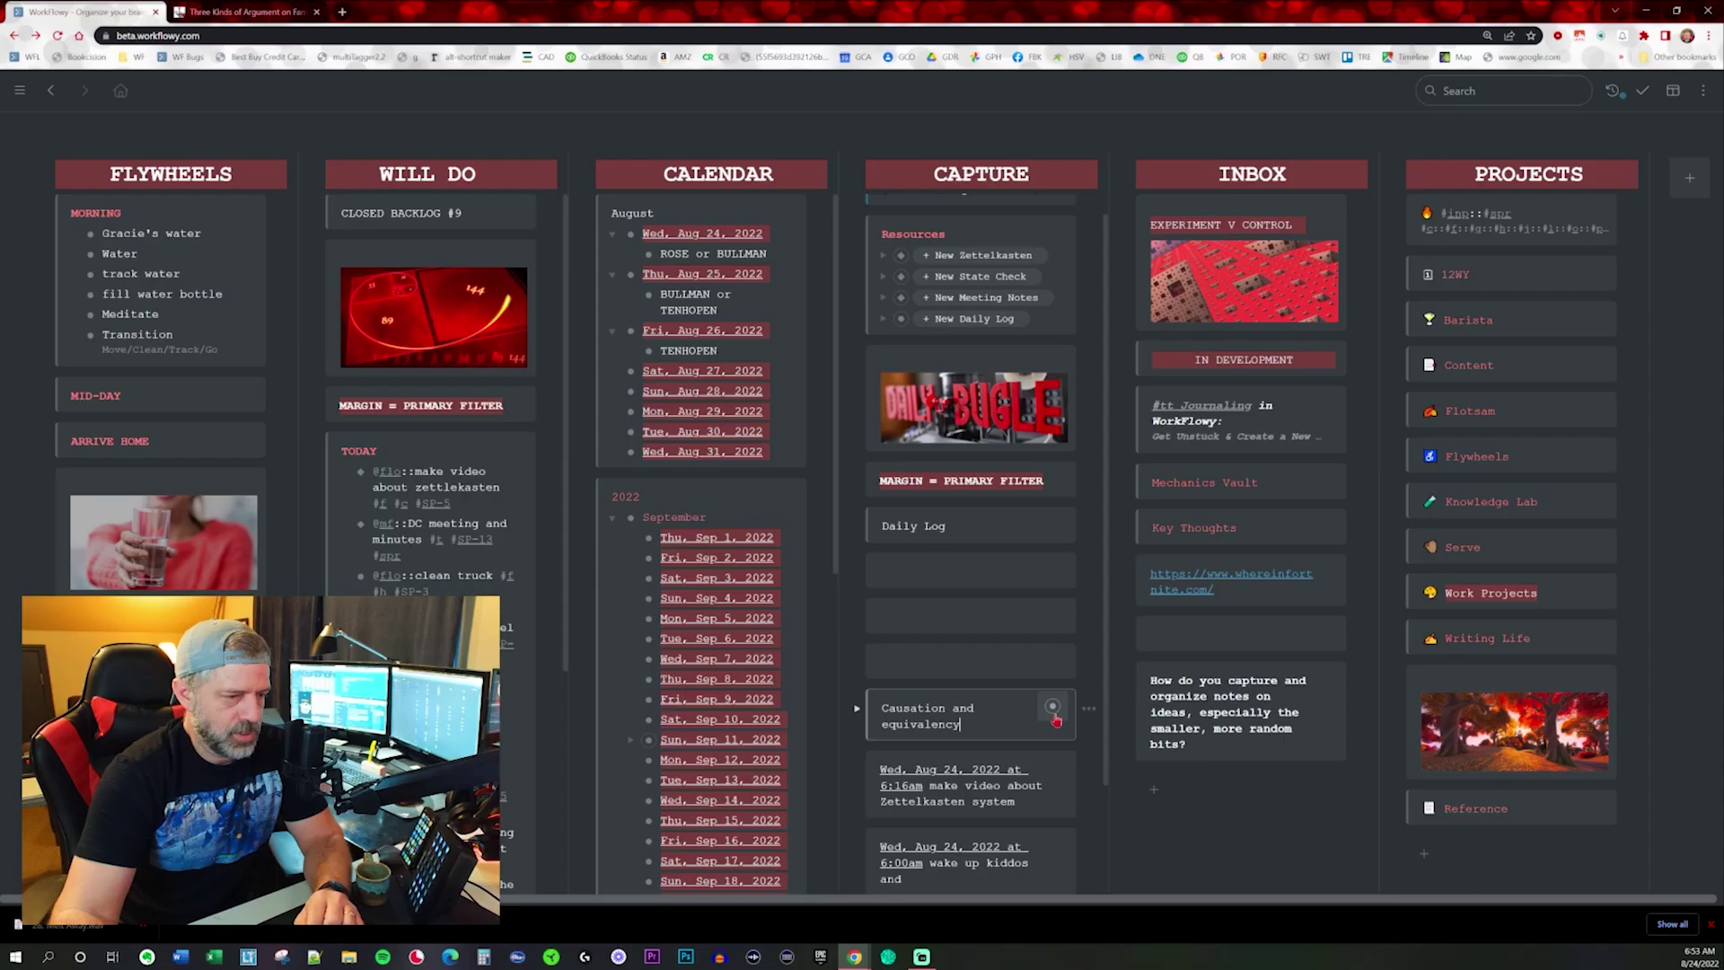
Fill Content with the paragraph, Source with the article URL, and UID 'Wed, Aug 24, 2022 at 6:53am'.
click(1055, 712)
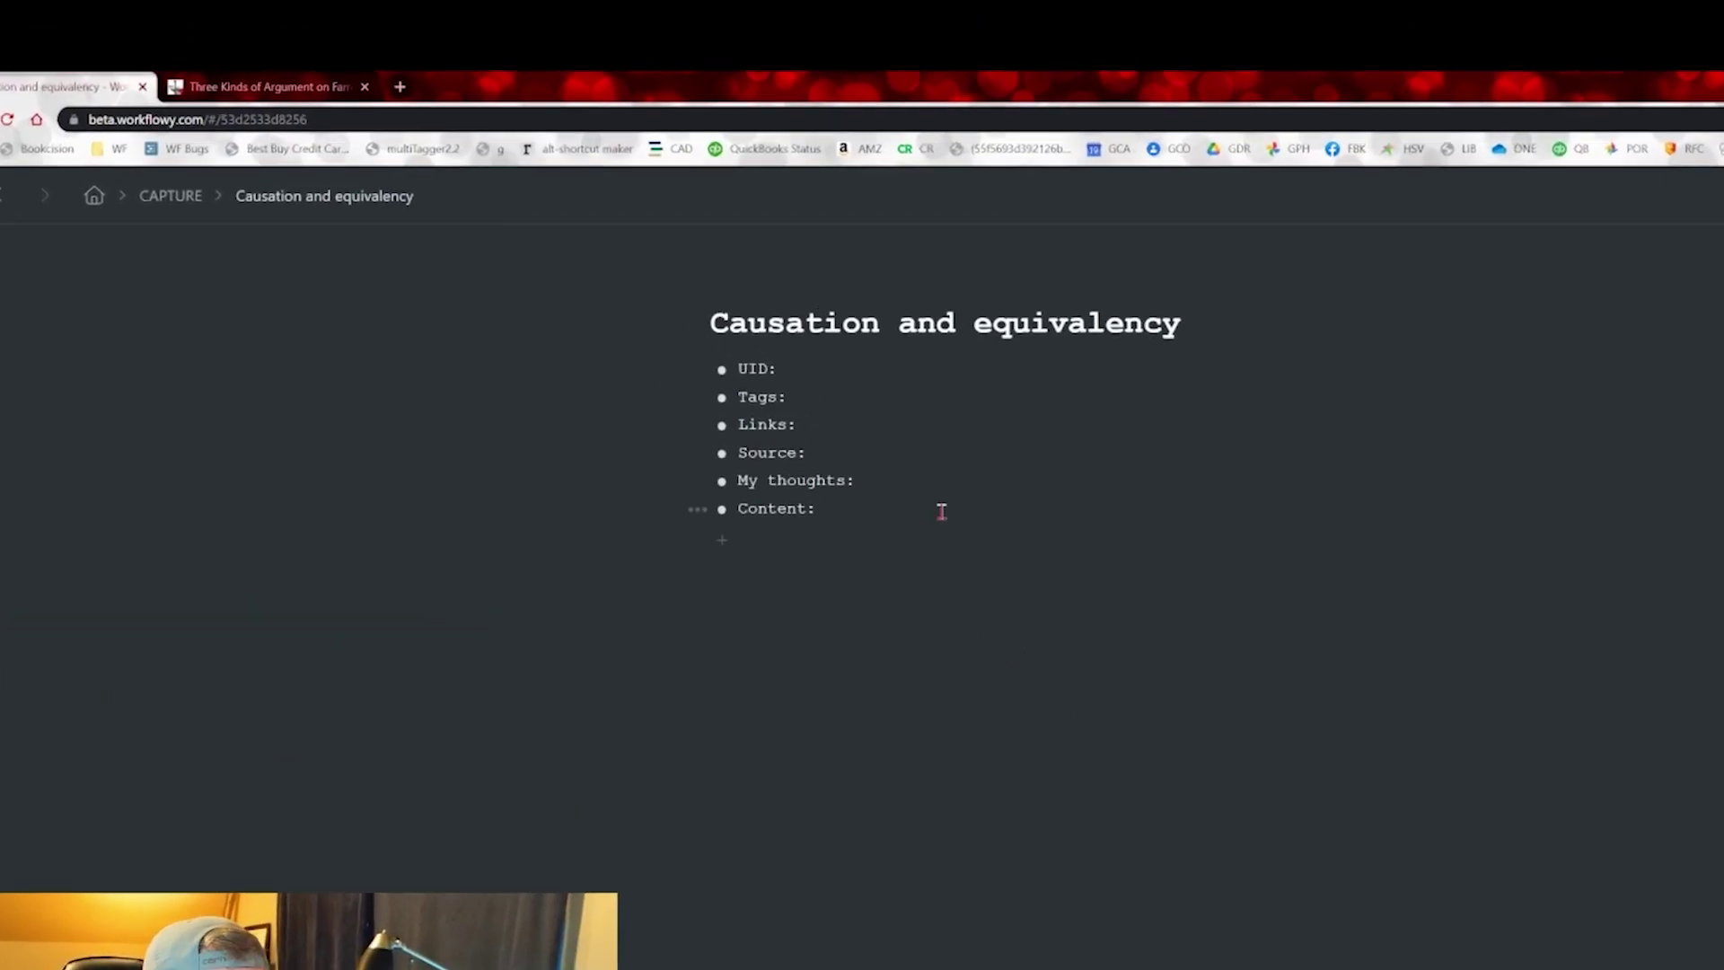
text(Social science in many ways depends on moral philosophy. In deciding how to measure causation and what to control for you’re making judgments about which causal mechanisms you are willing to consider and which situations you consider equivalent.)
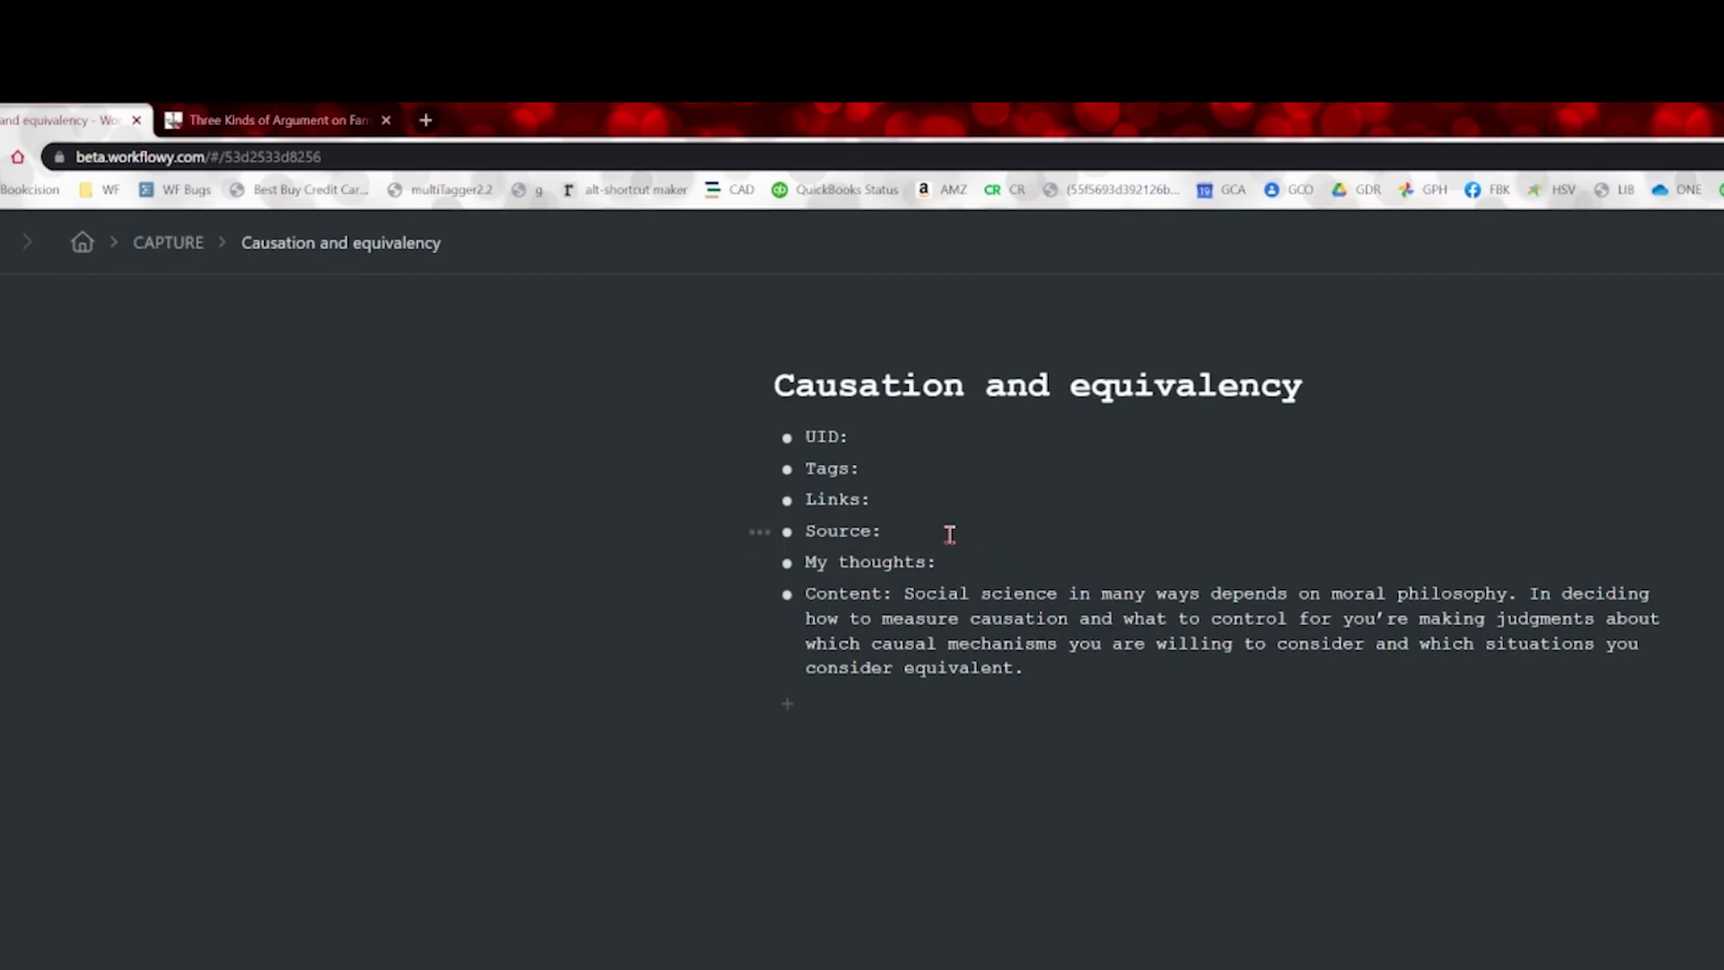
click(925, 529)
click(296, 120)
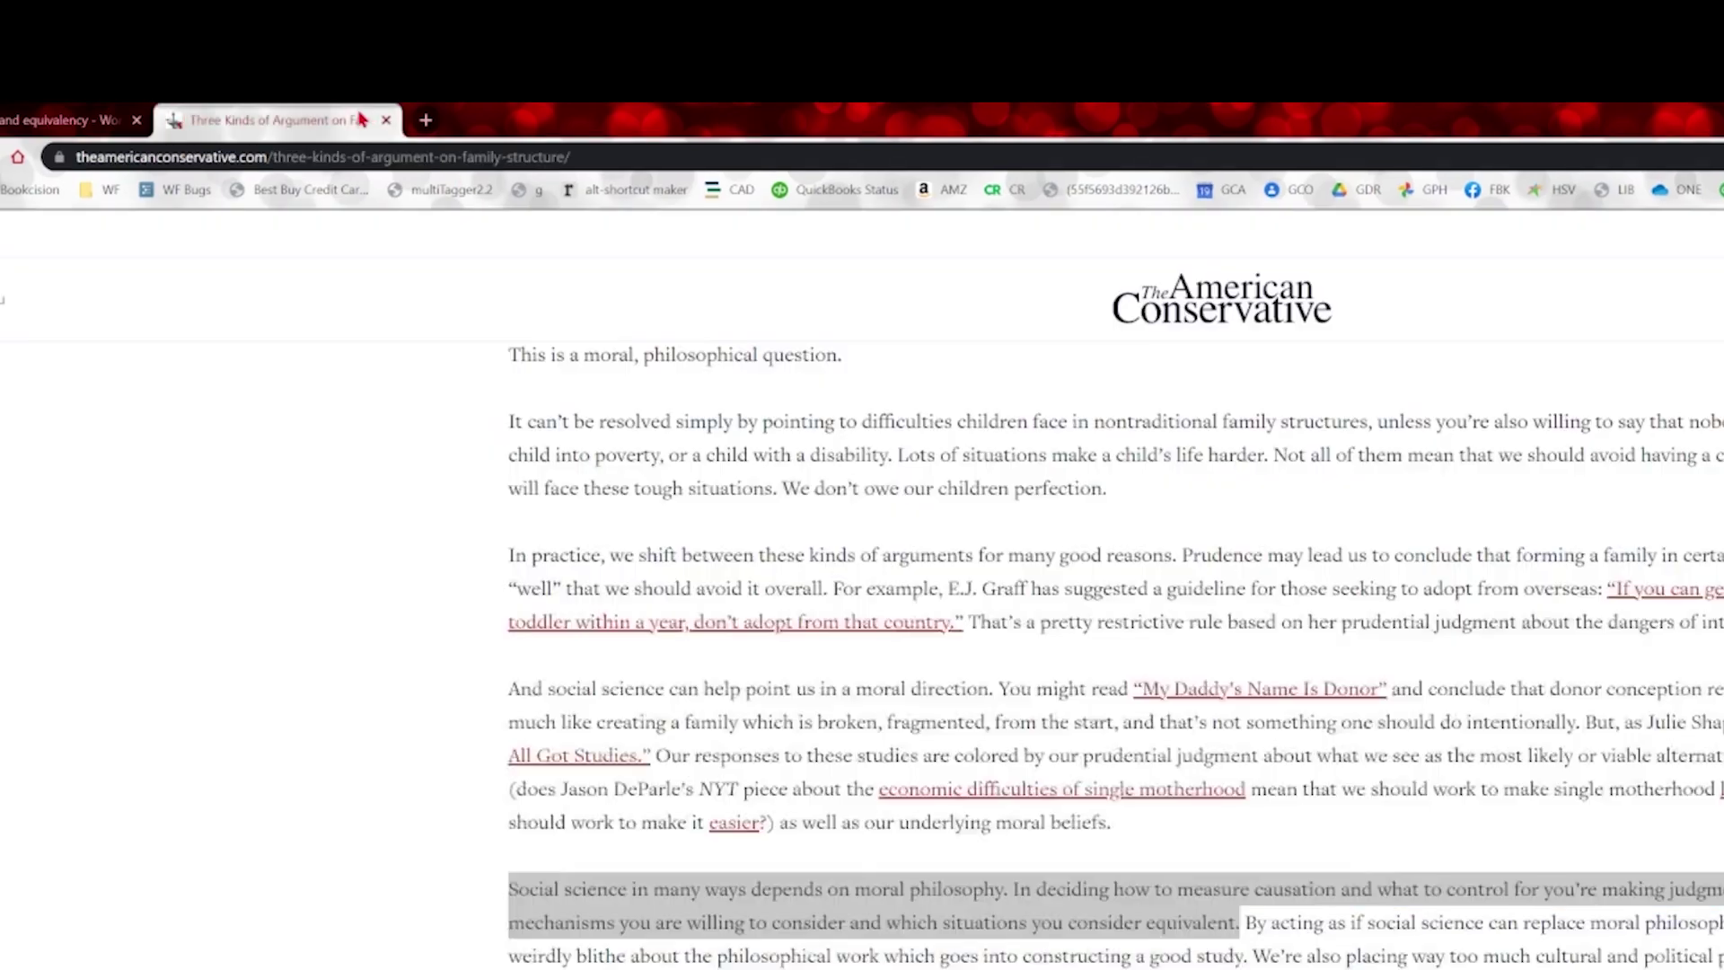
click(316, 156)
key(ctrl+c)
click(59, 125)
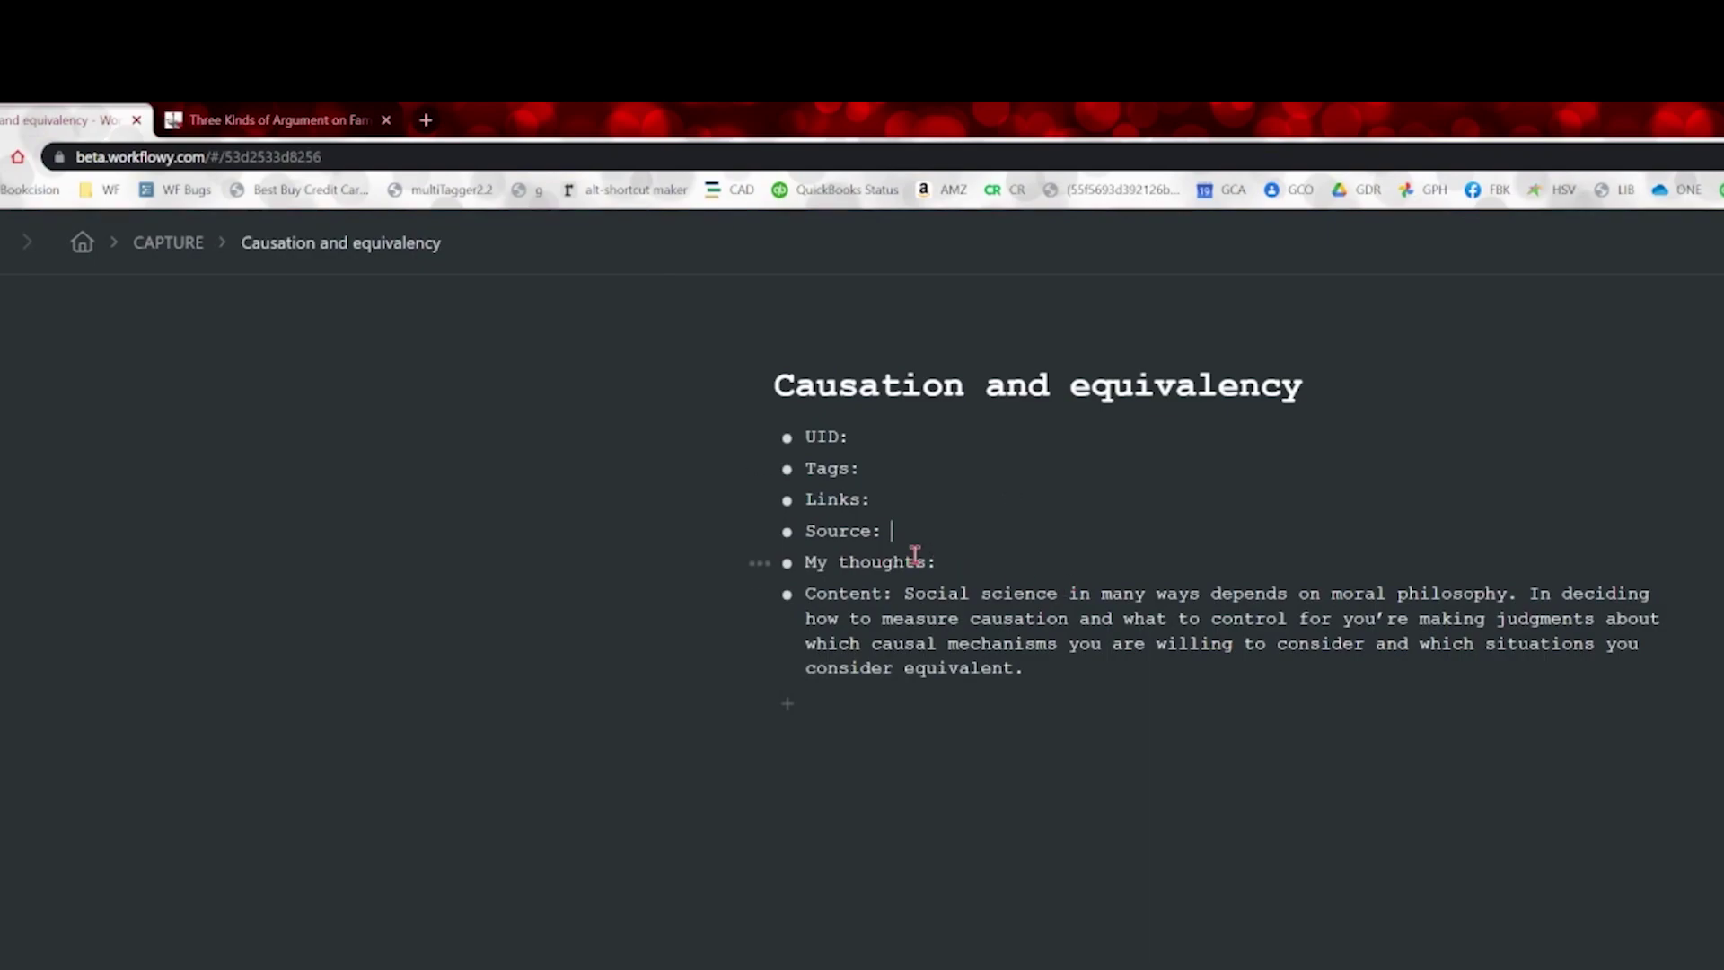
key(ctrl+v)
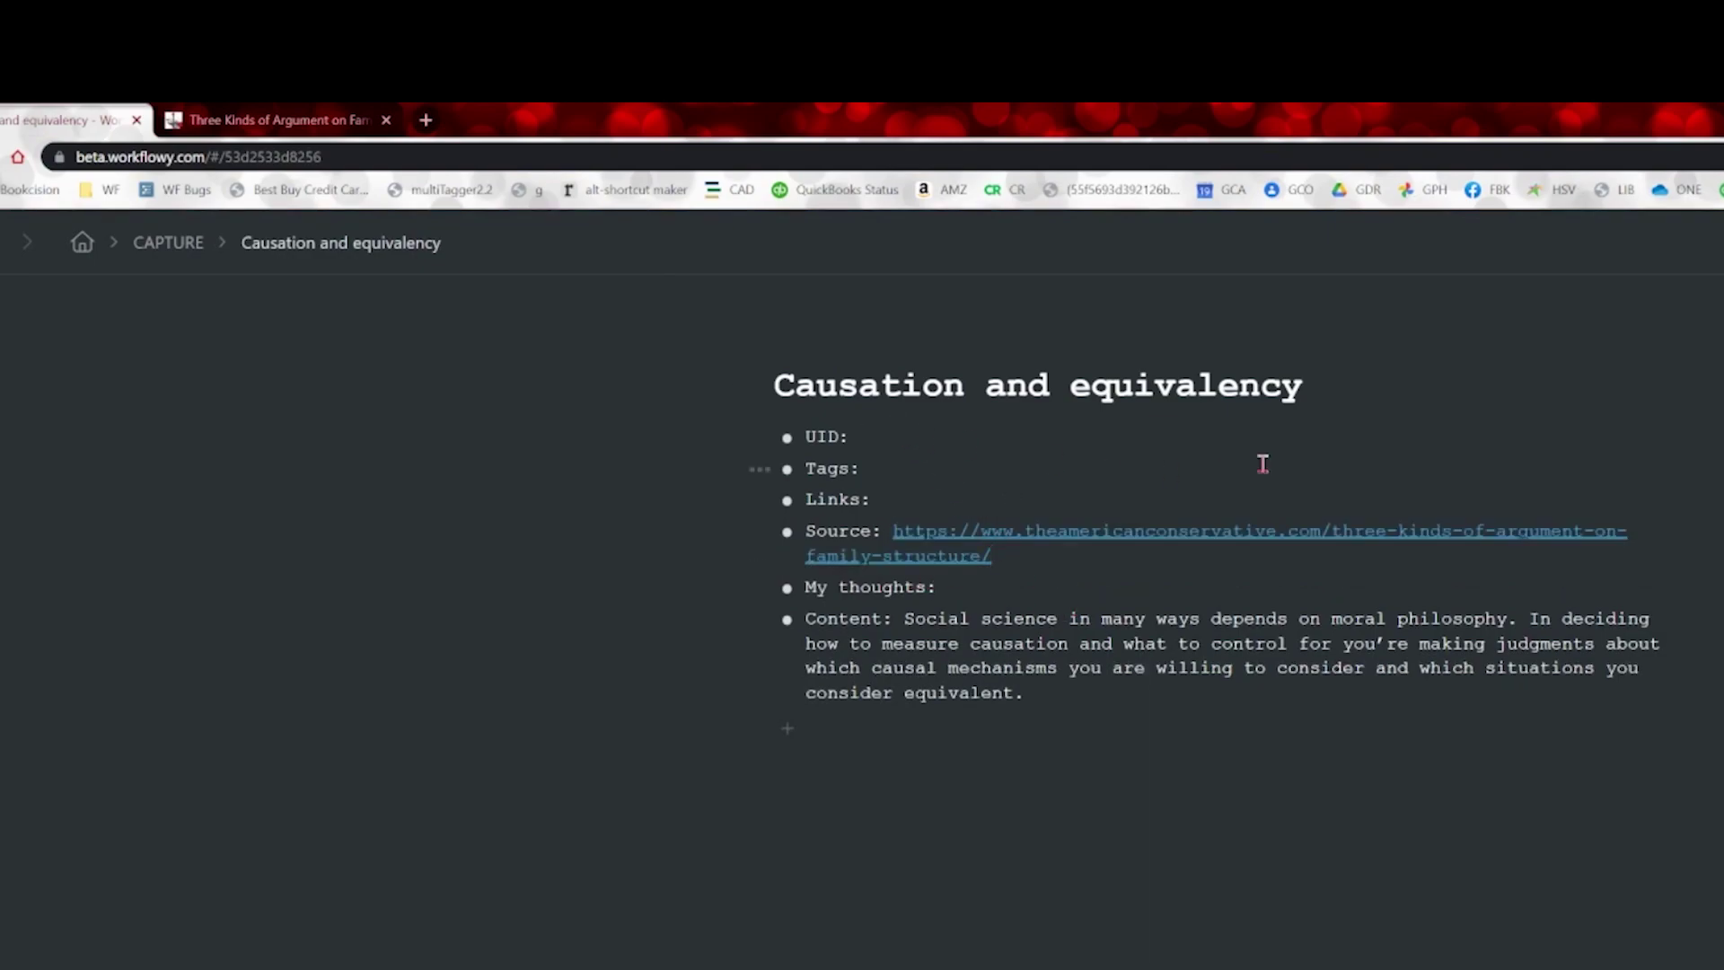
text(Wed, Aug 24, 2022 at 6:53am)
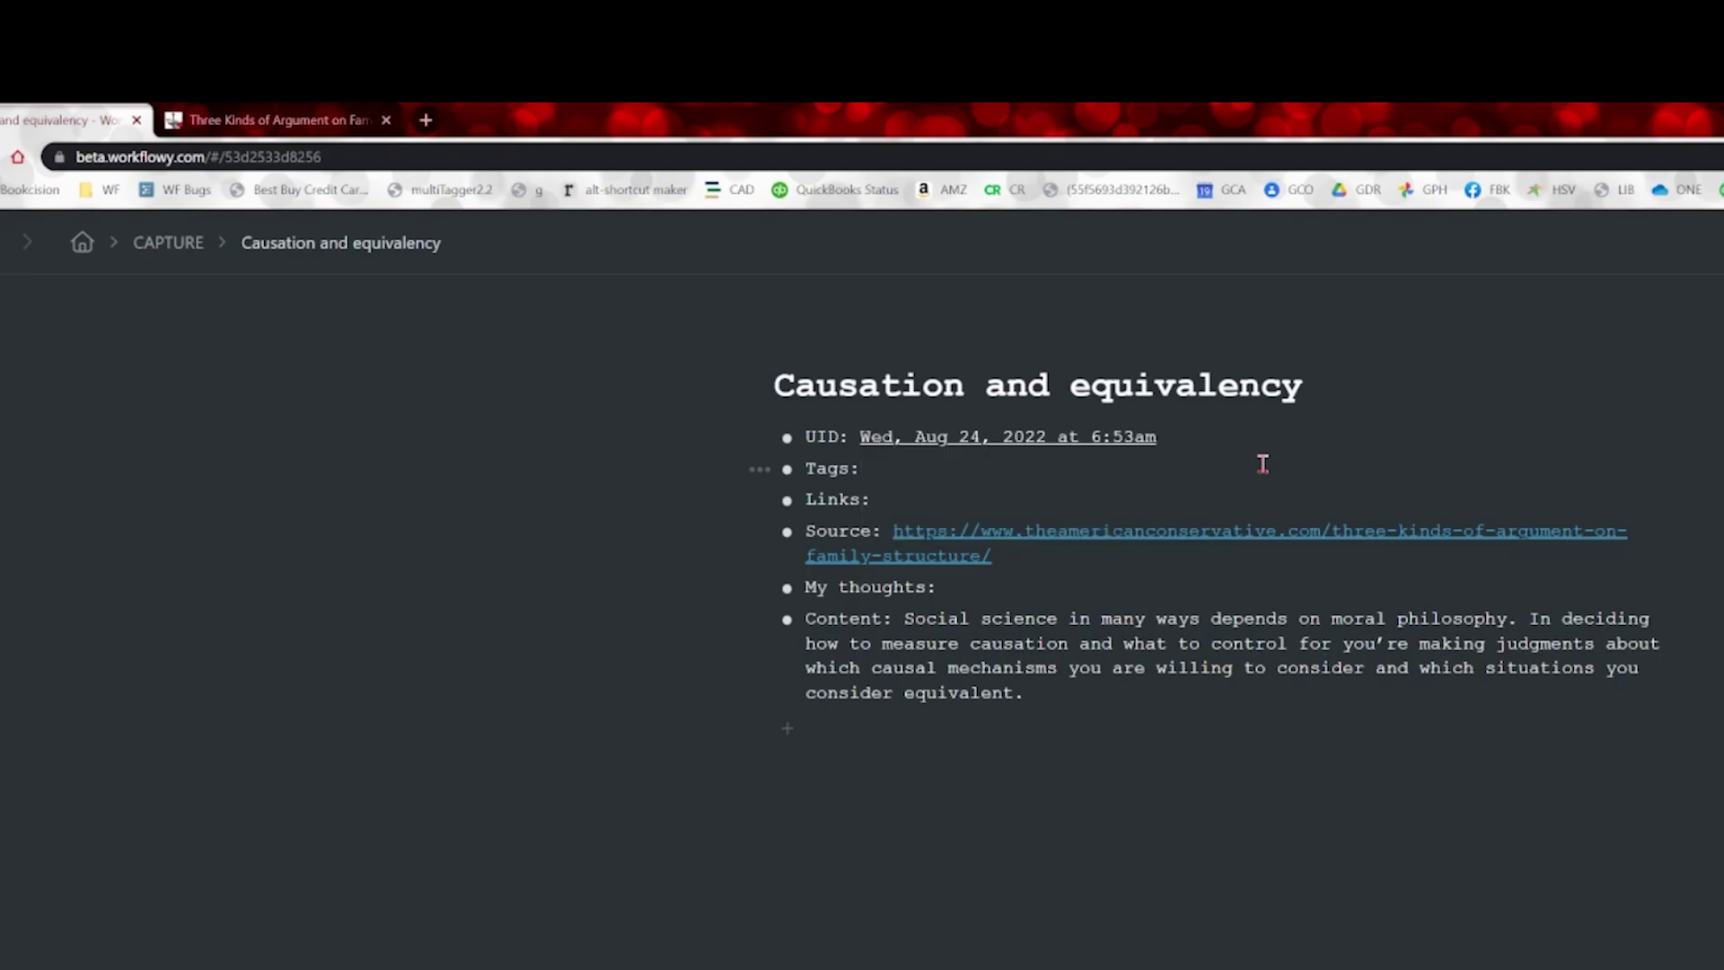
key(Down)
key(Down)
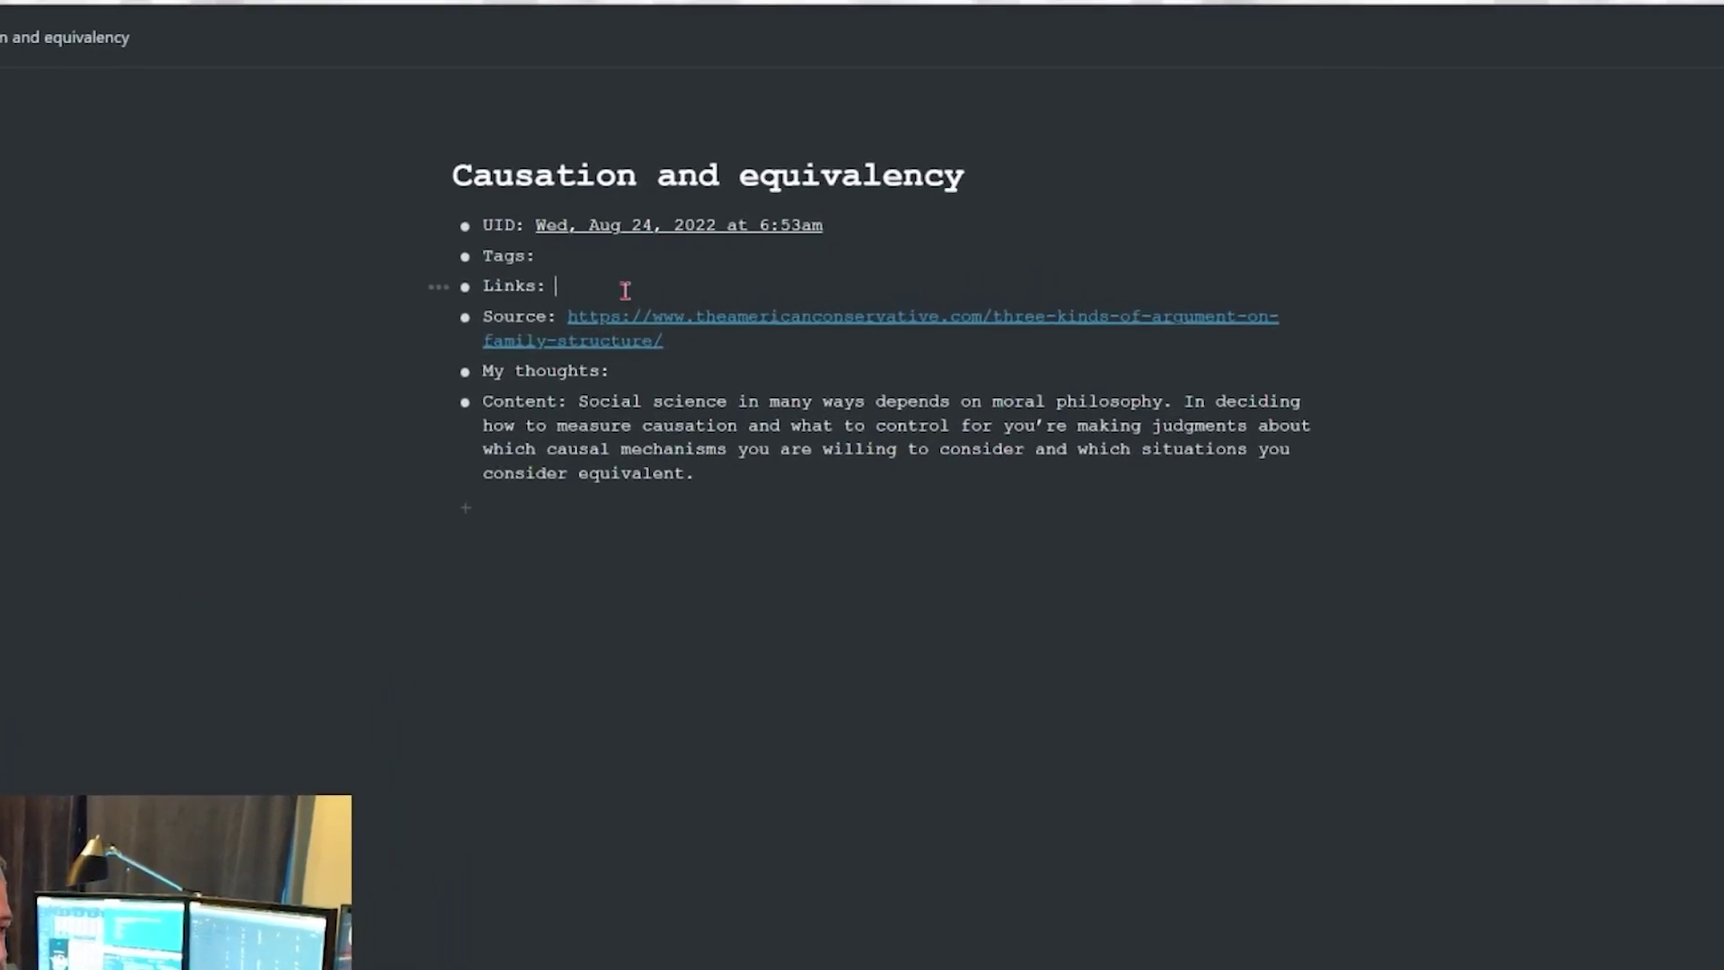
Add a #tt Philosophy link to the note's Links line.
text([[#)
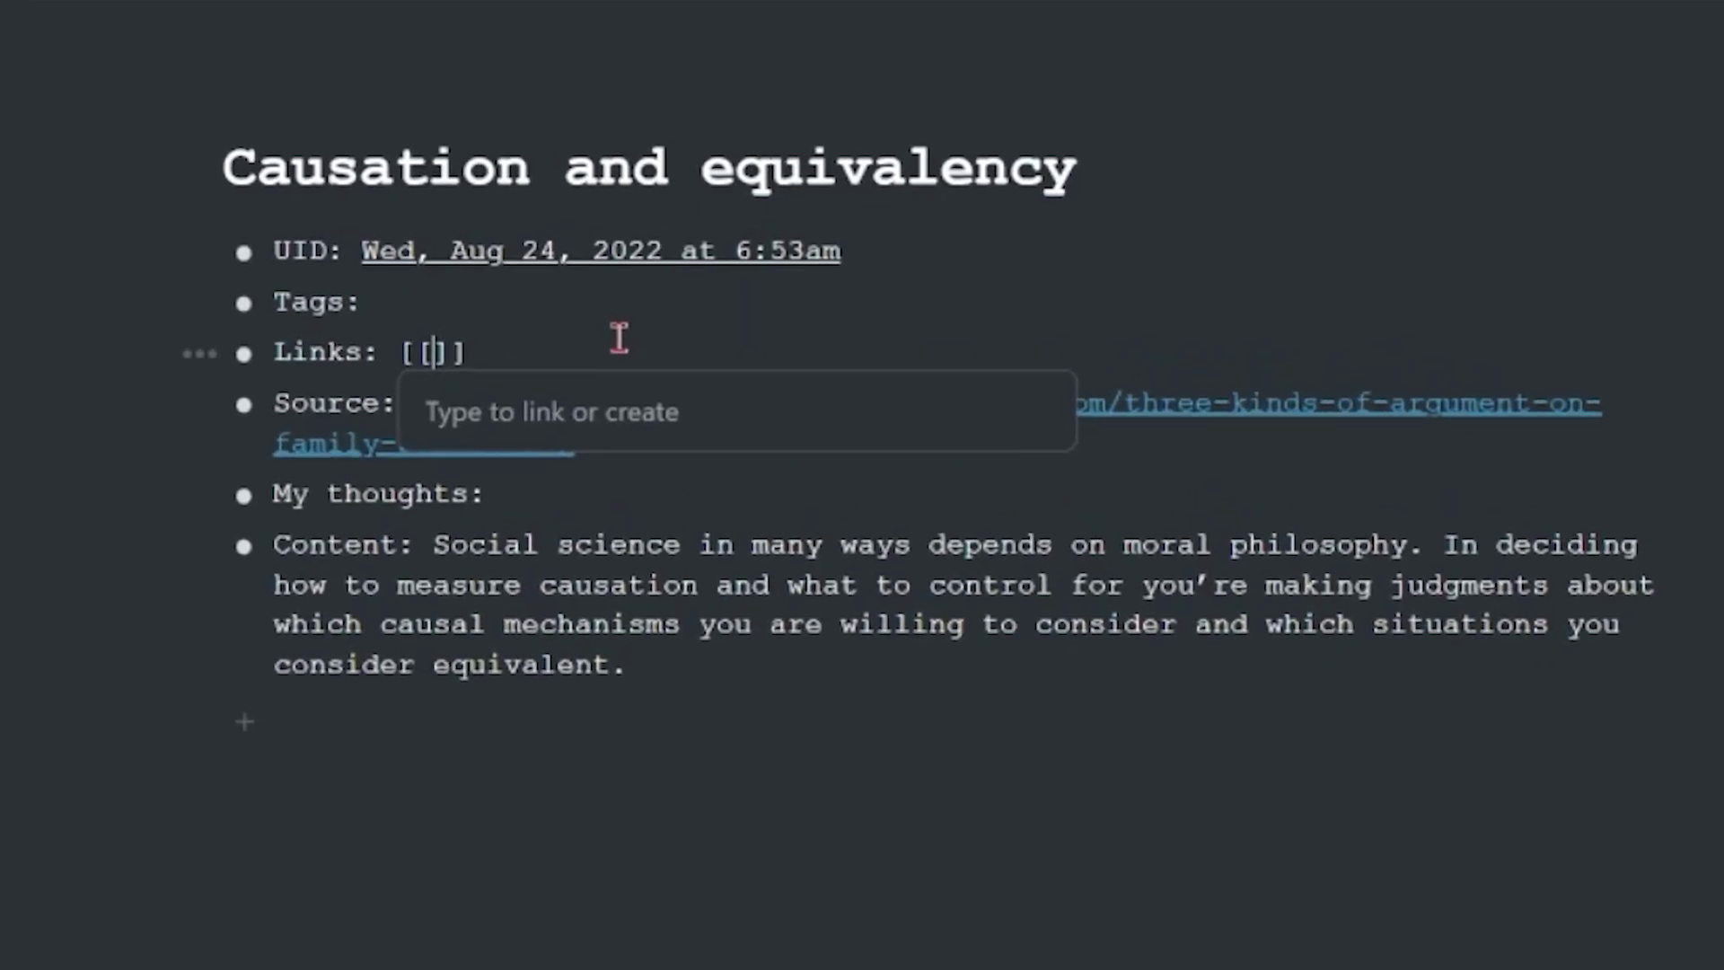
text(tt)
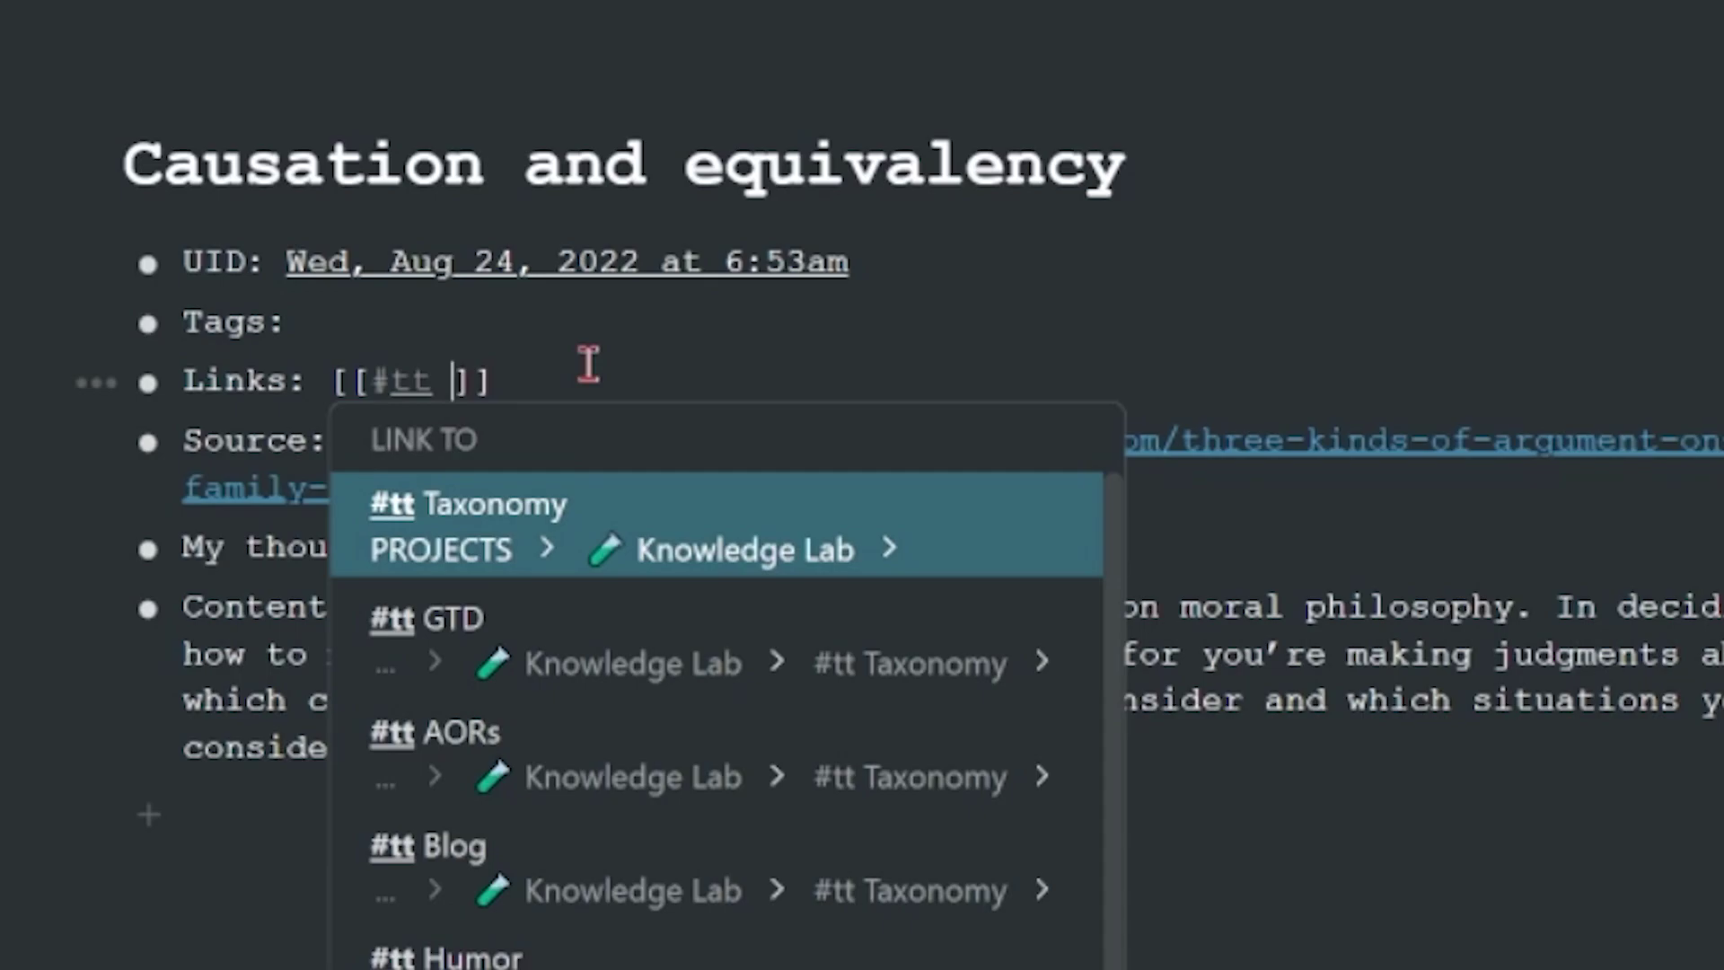
text(phil)
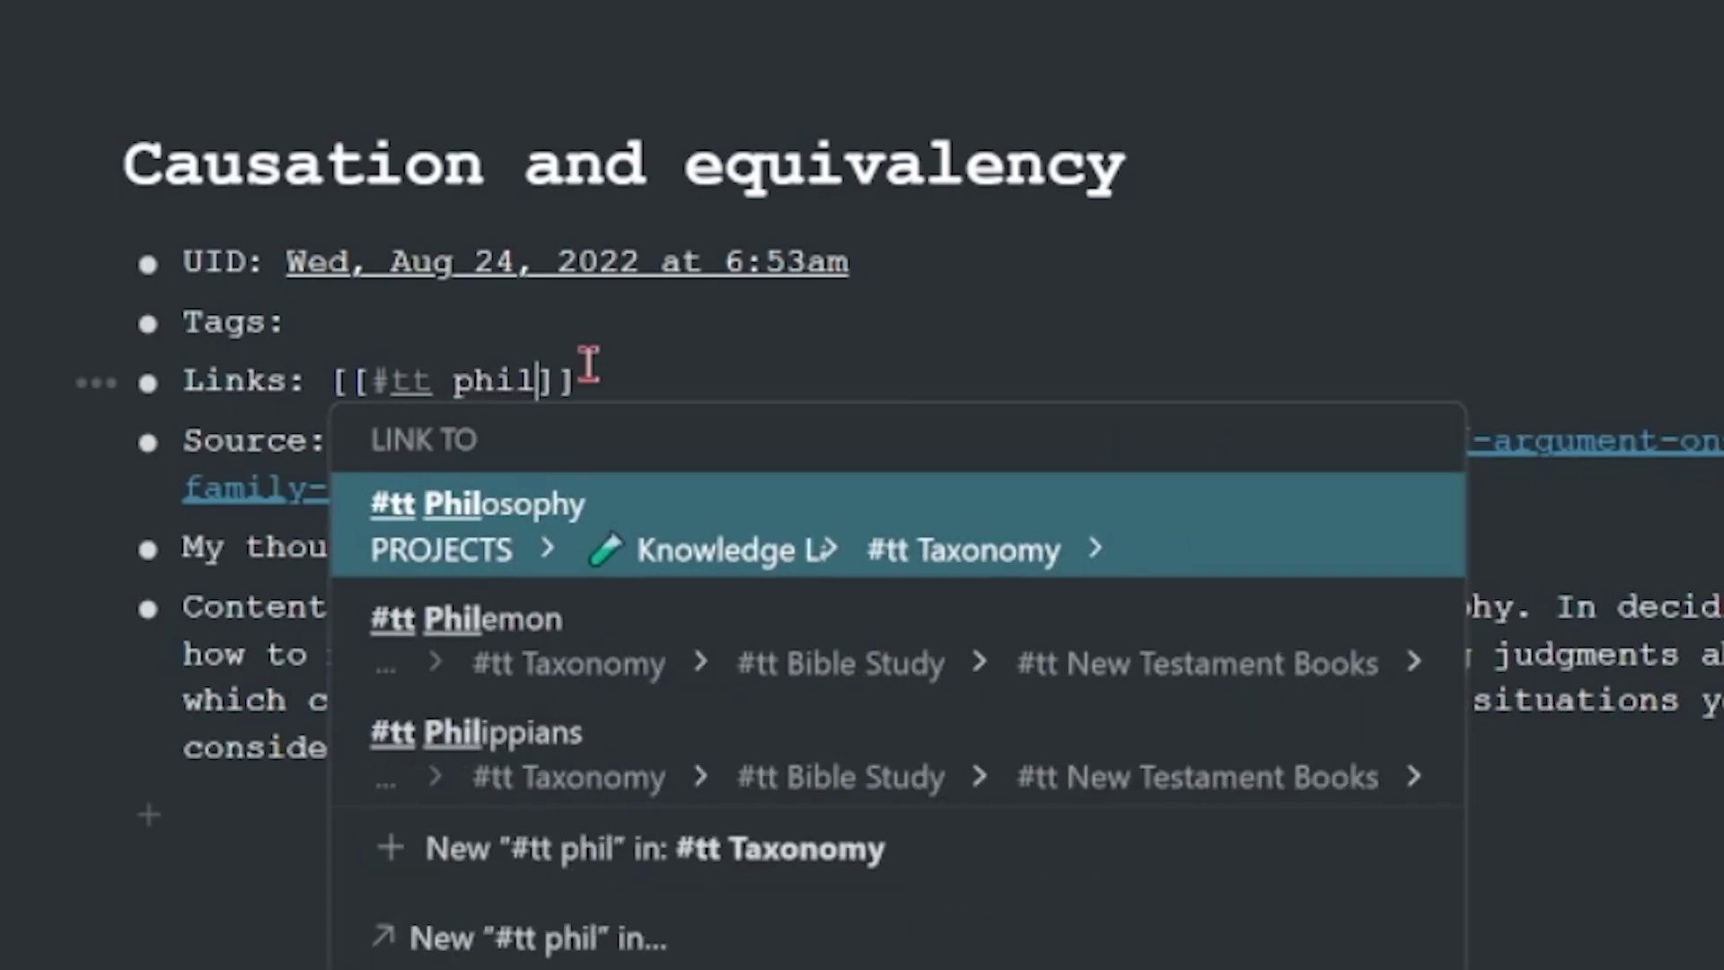
text(o)
click(579, 539)
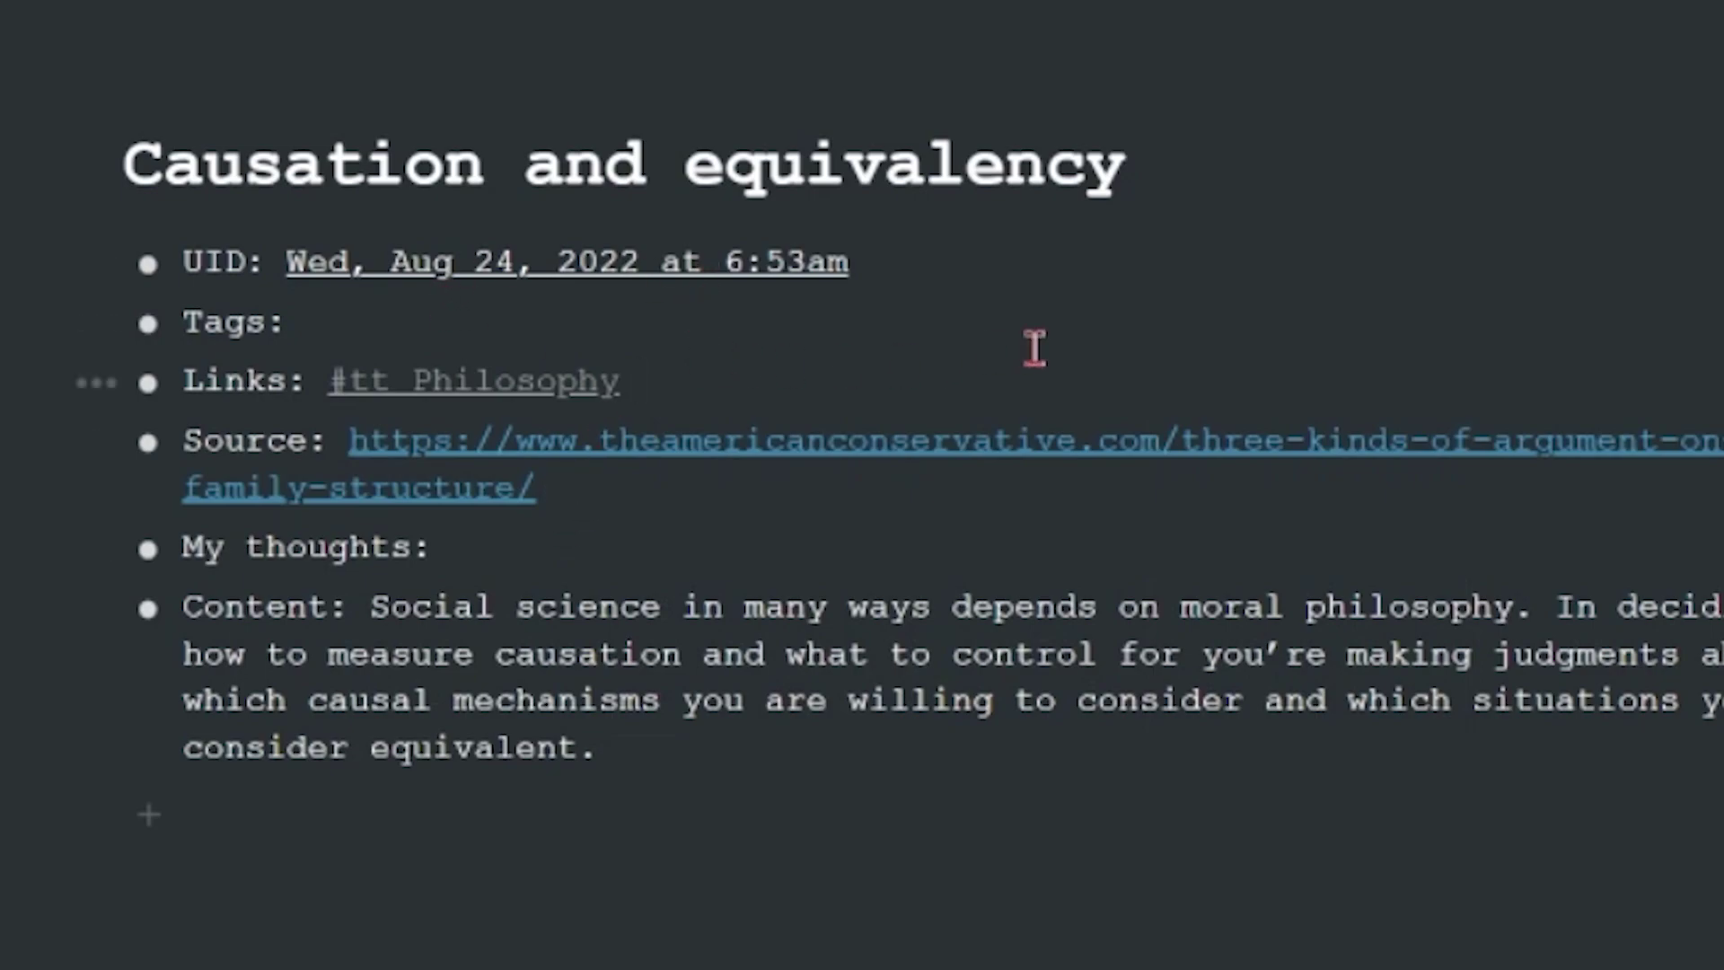
Add #tt Decision Making and #tt Sociology links to the Links line.
text([[#d)
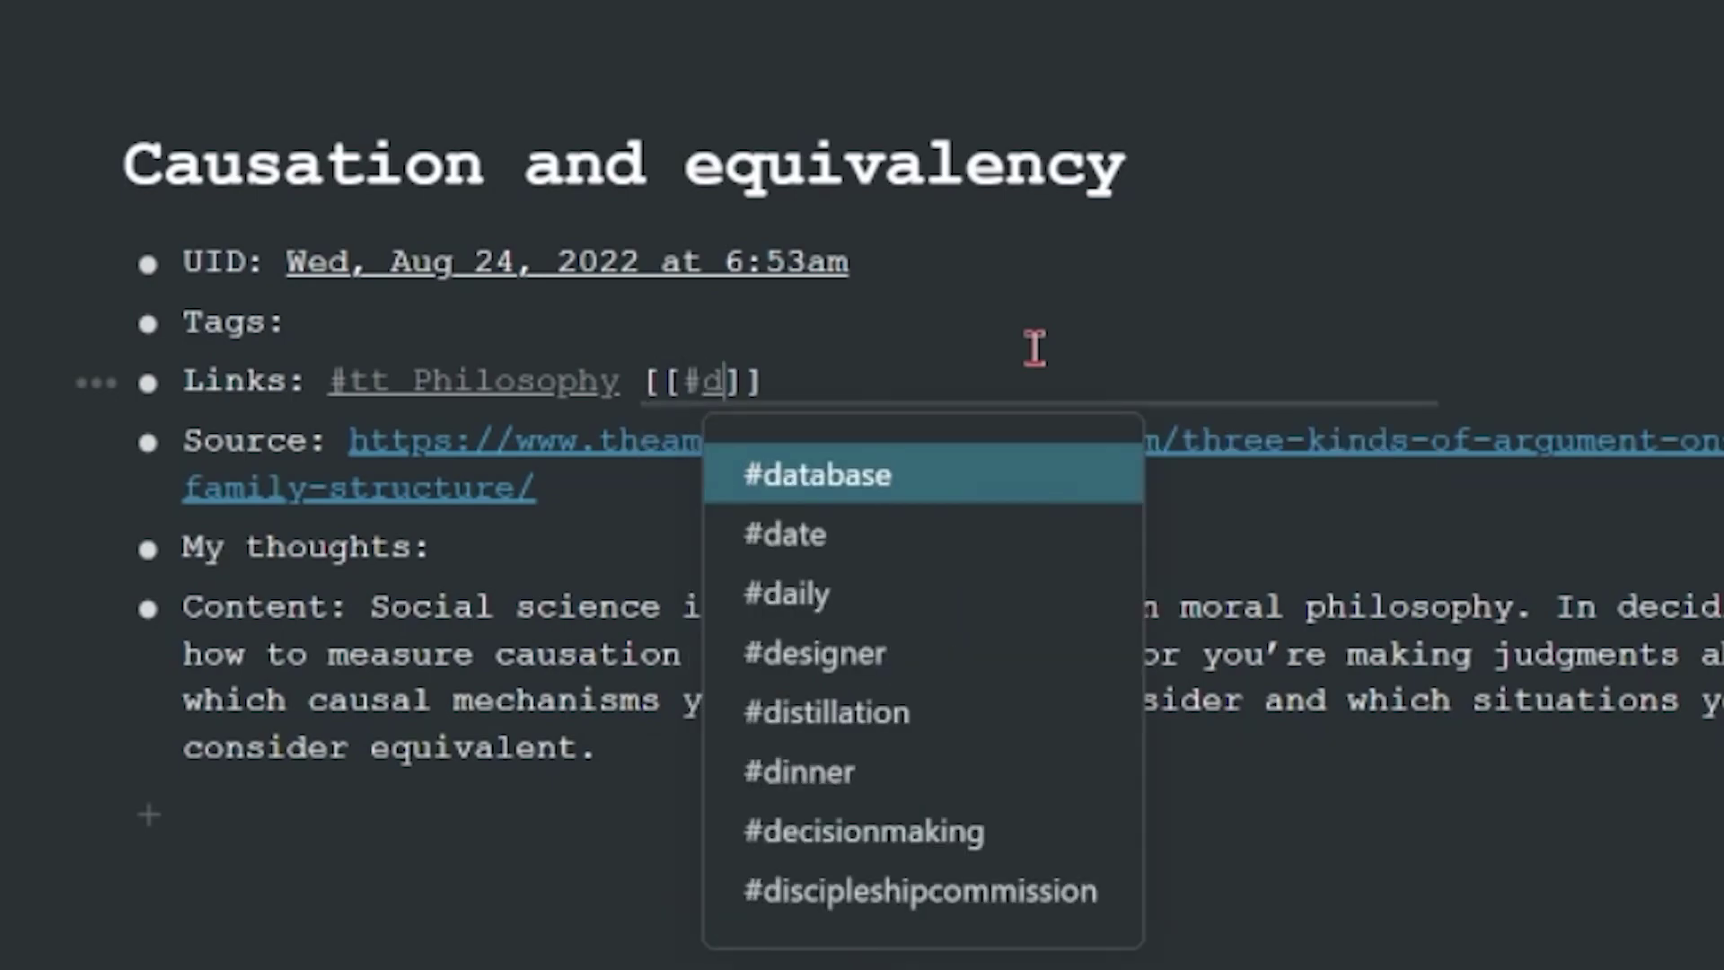
key(BackSpace)
text(tt deci)
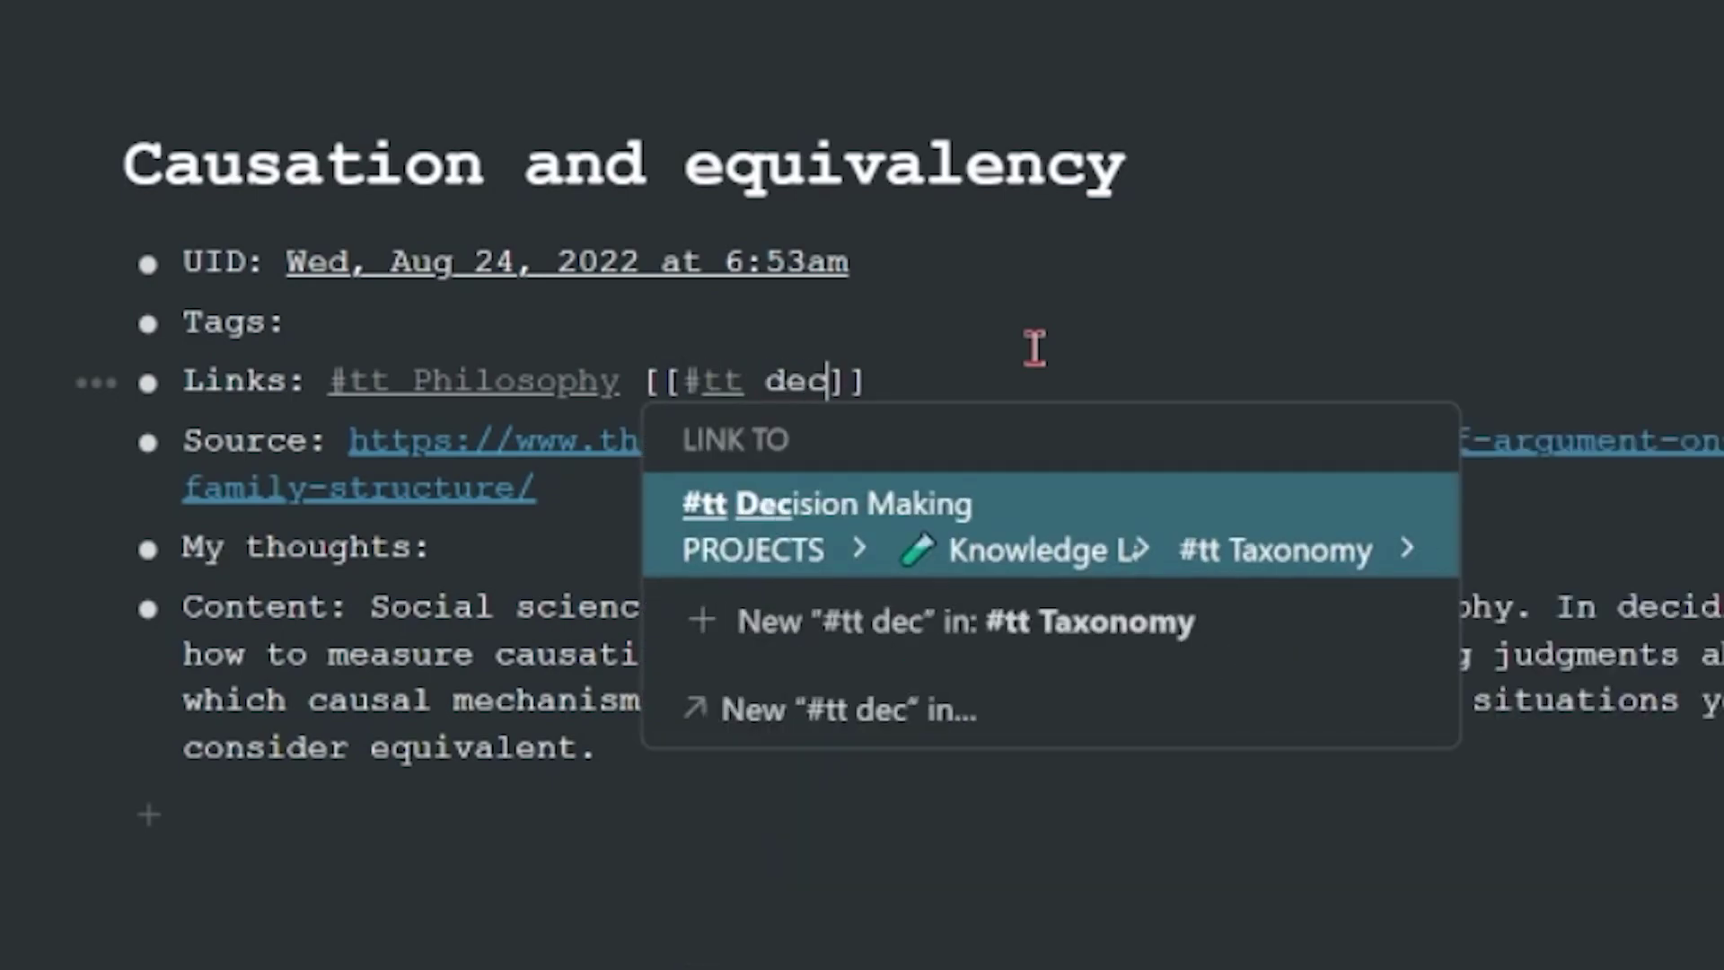
key(Return)
text([[#tt soci)
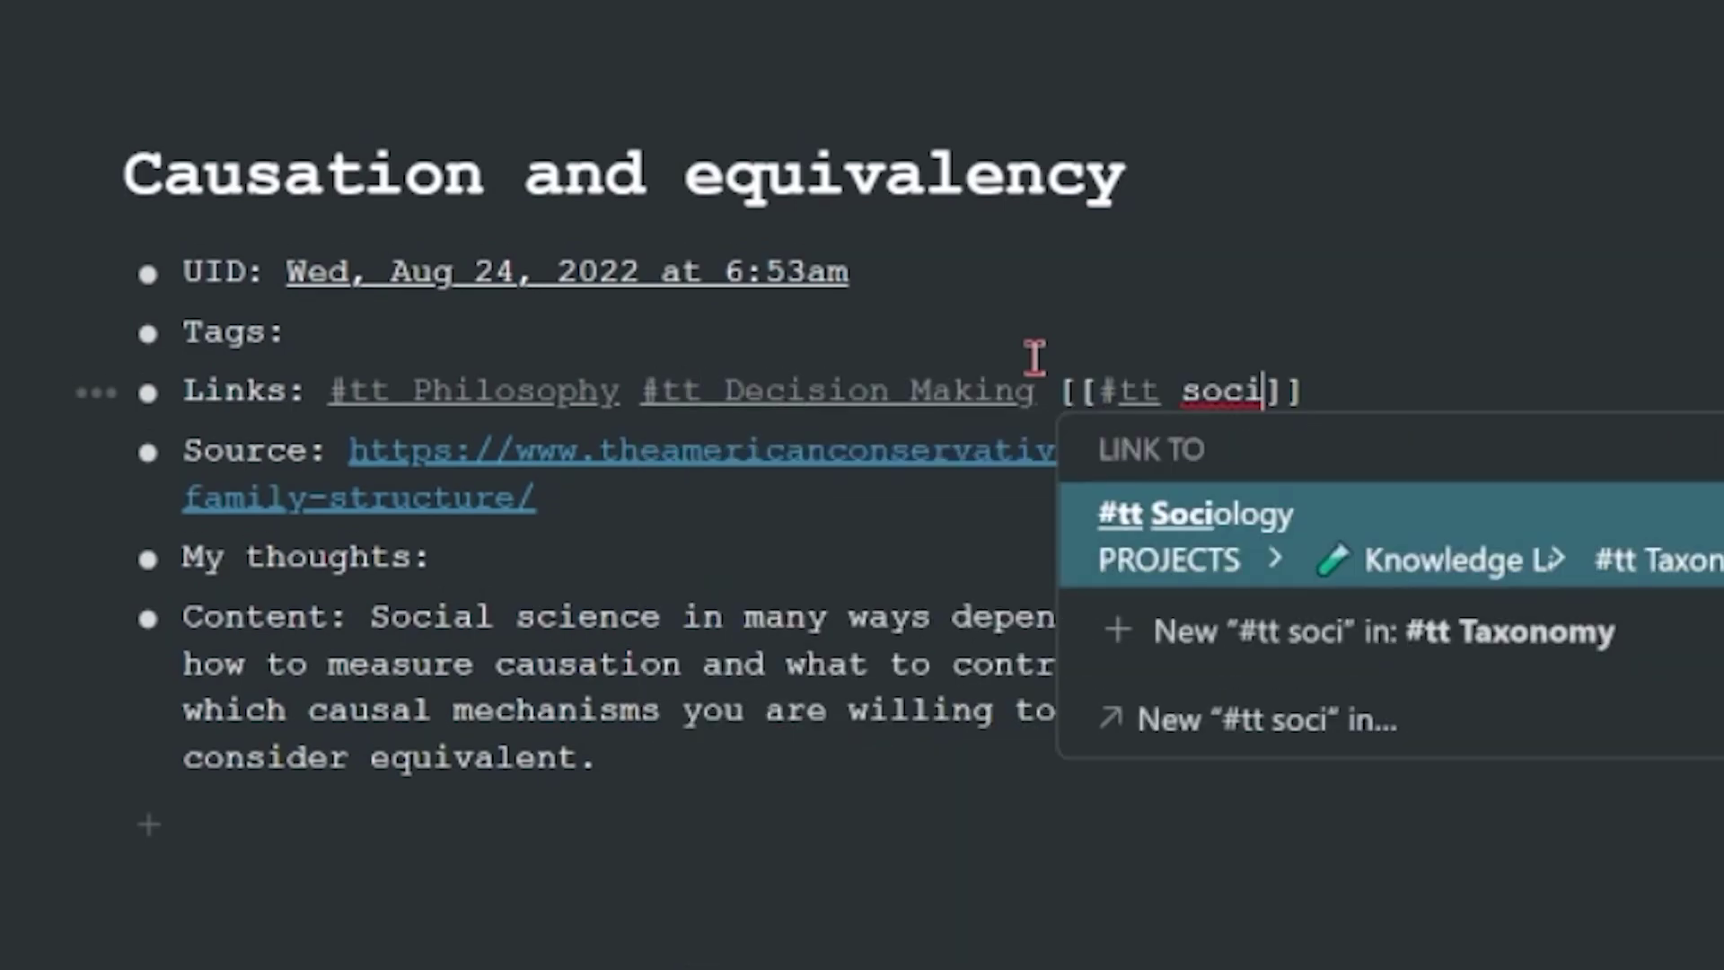
key(Return)
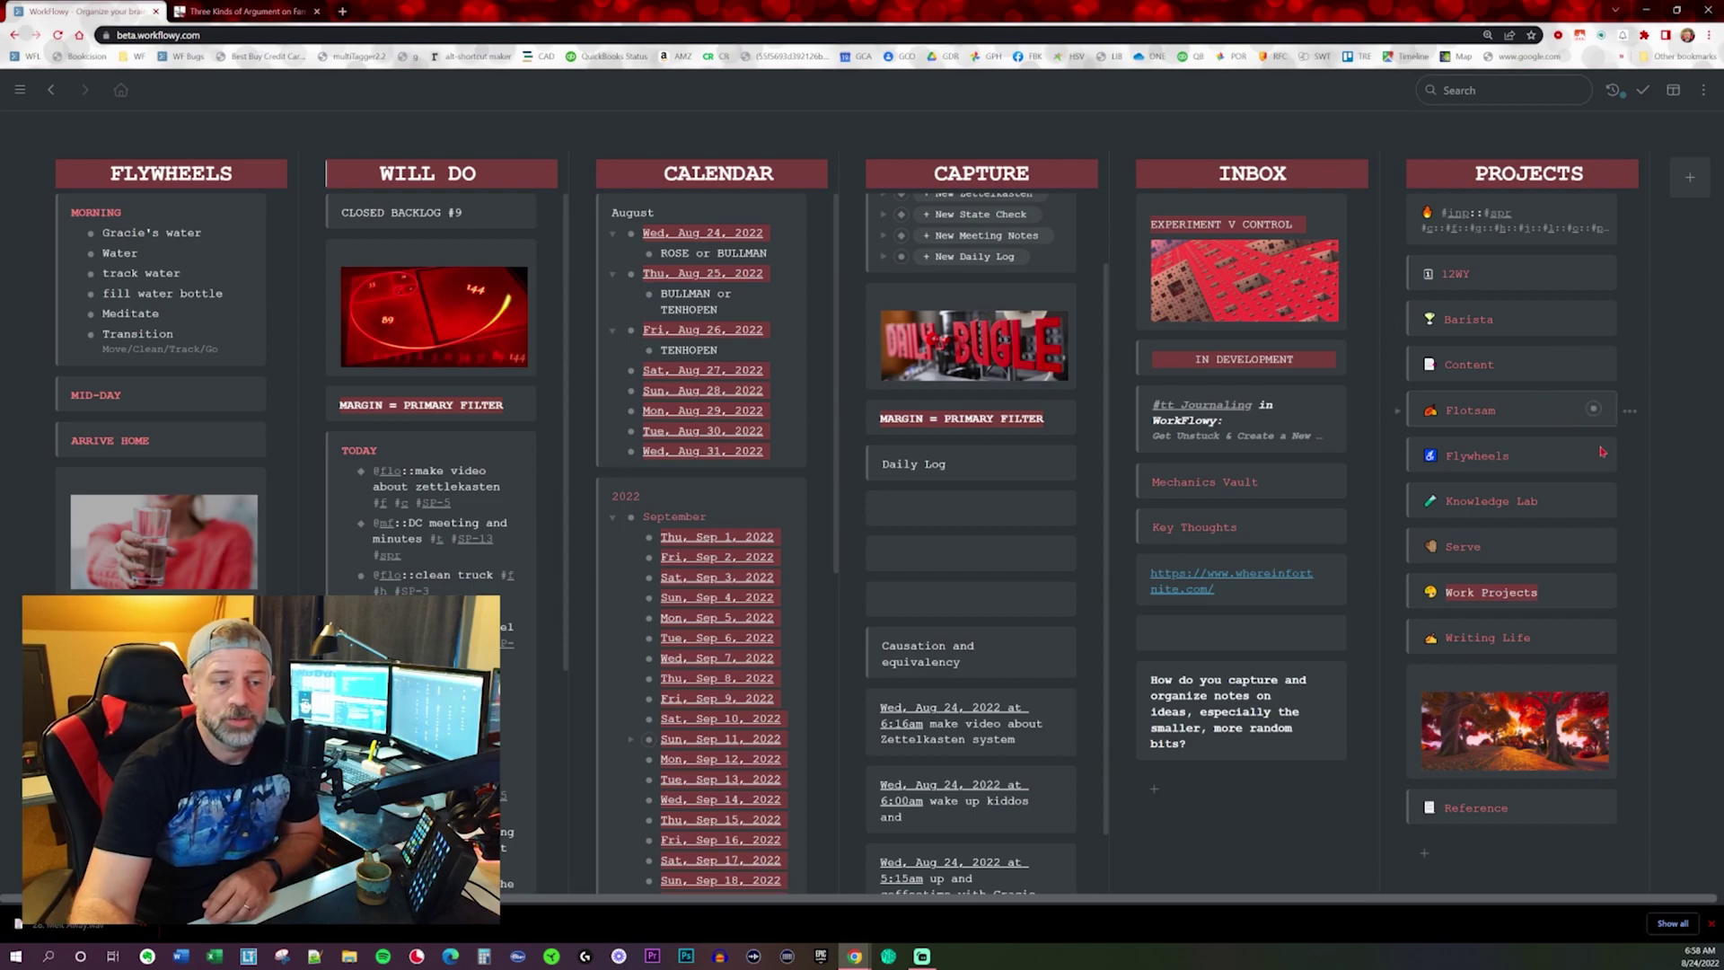
Open the #tt Fractals topic page via Knowledge Lab's #tt Taxonomy list.
click(1592, 500)
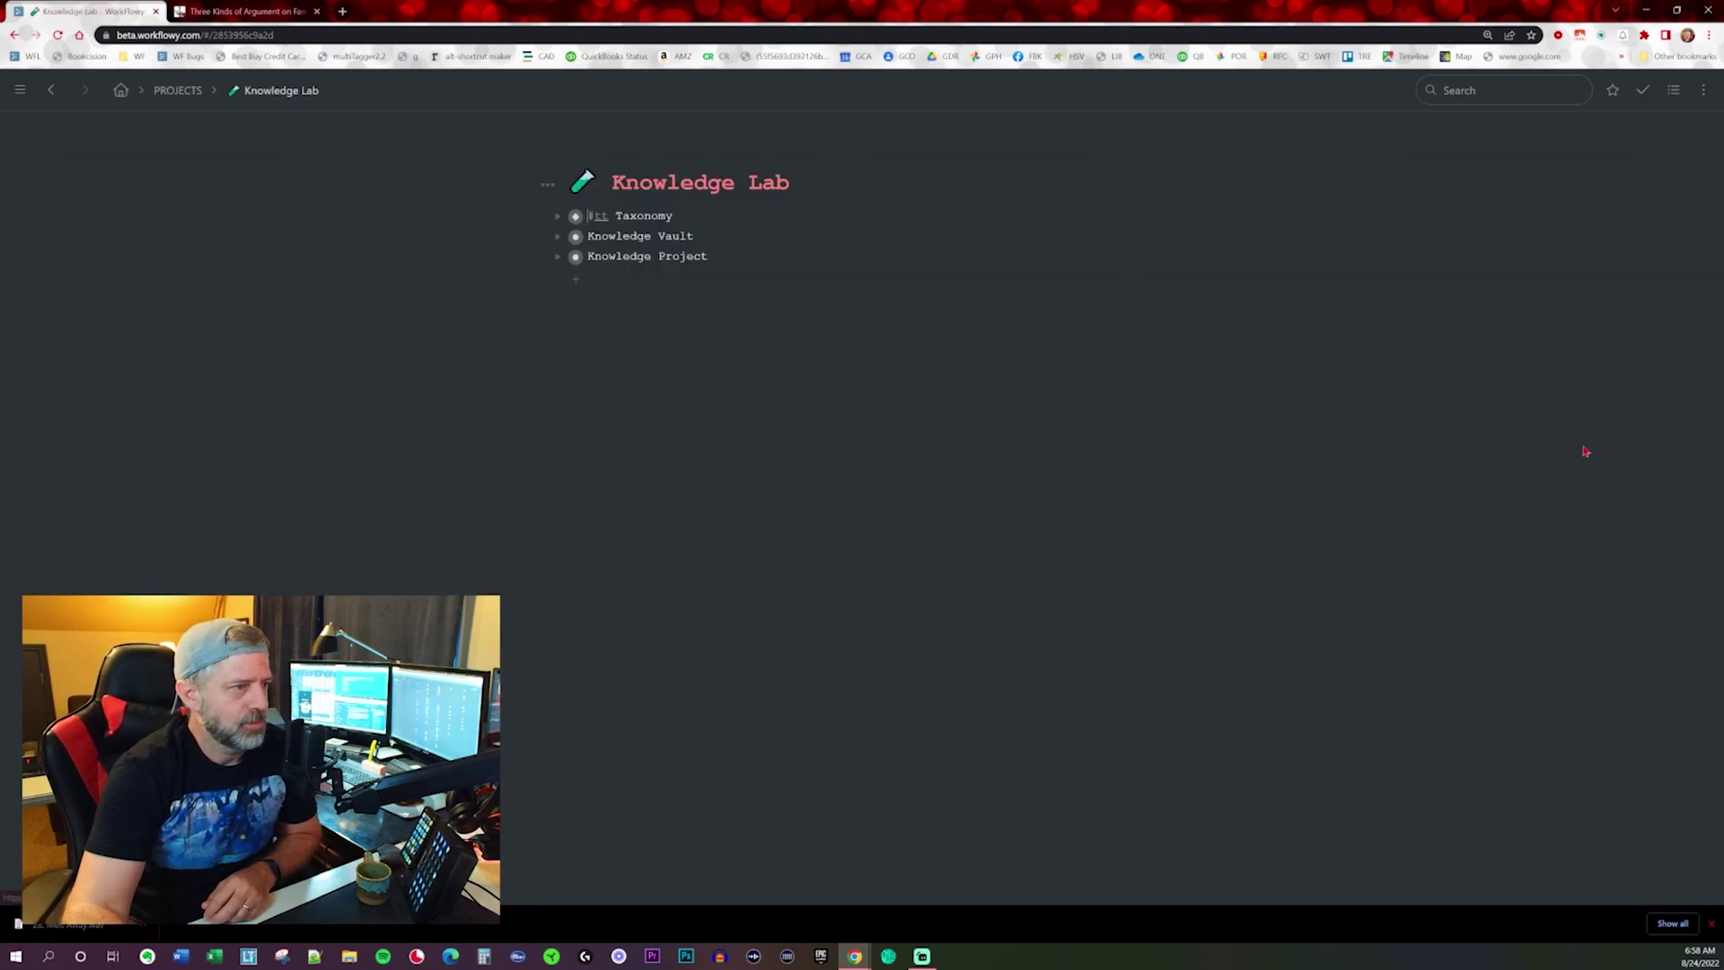
click(576, 215)
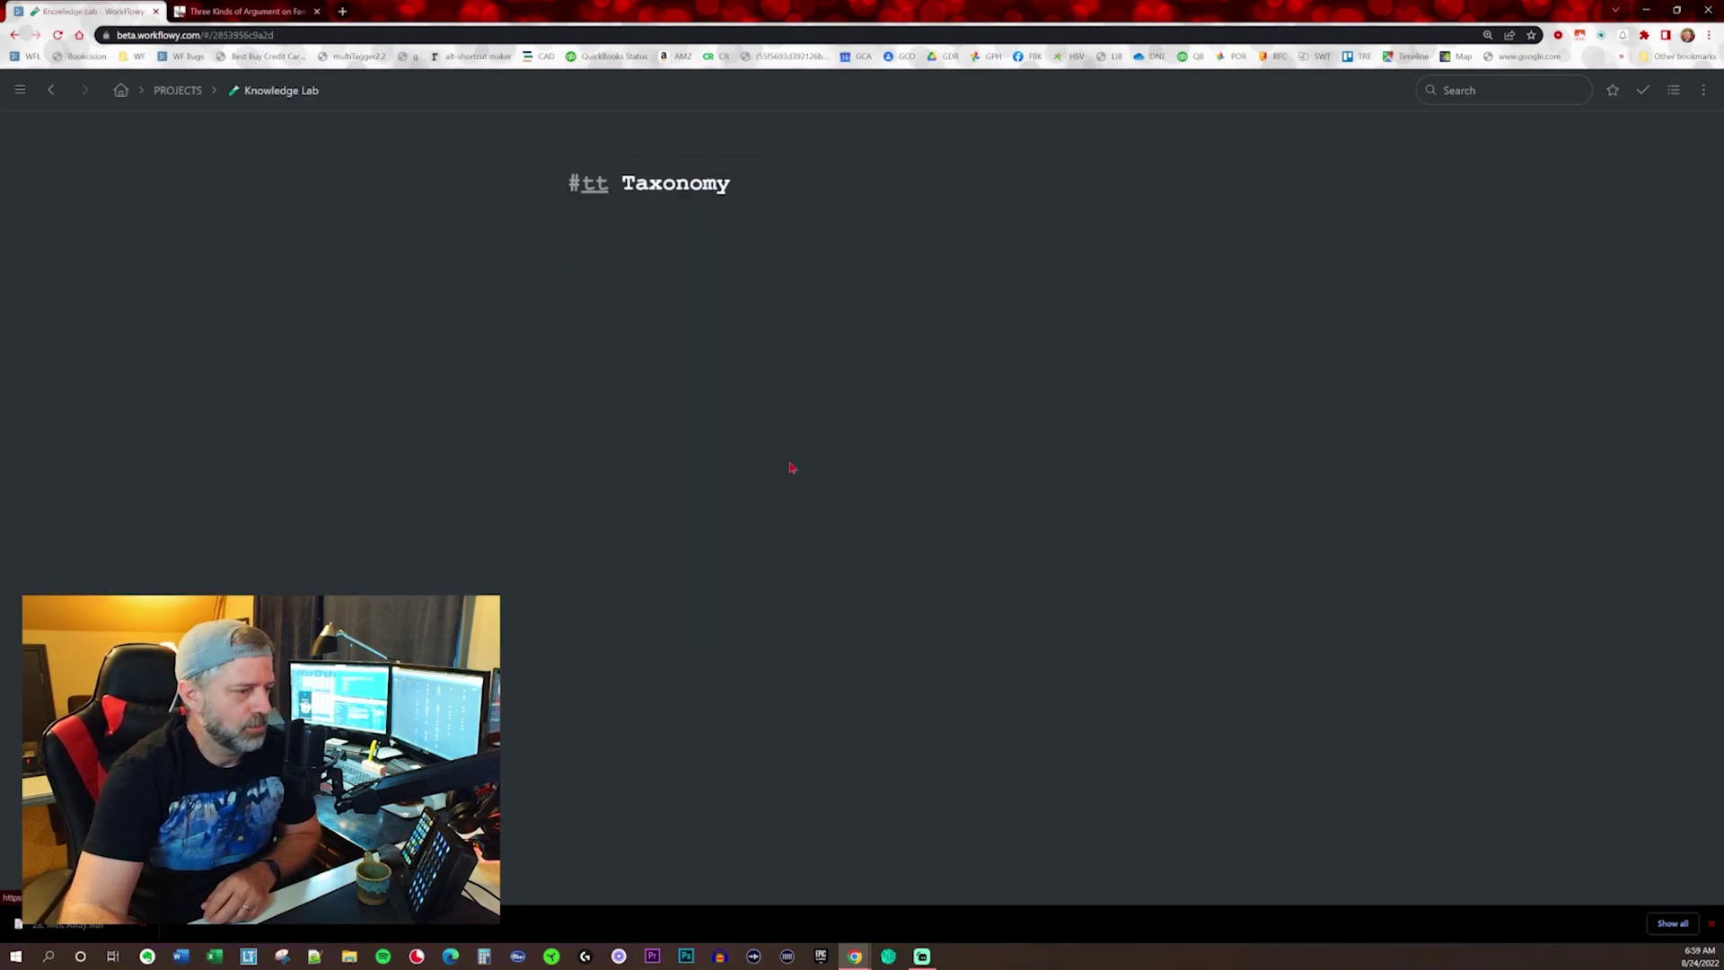
scroll(783, 483, down, 2)
scroll(784, 483, down, 3)
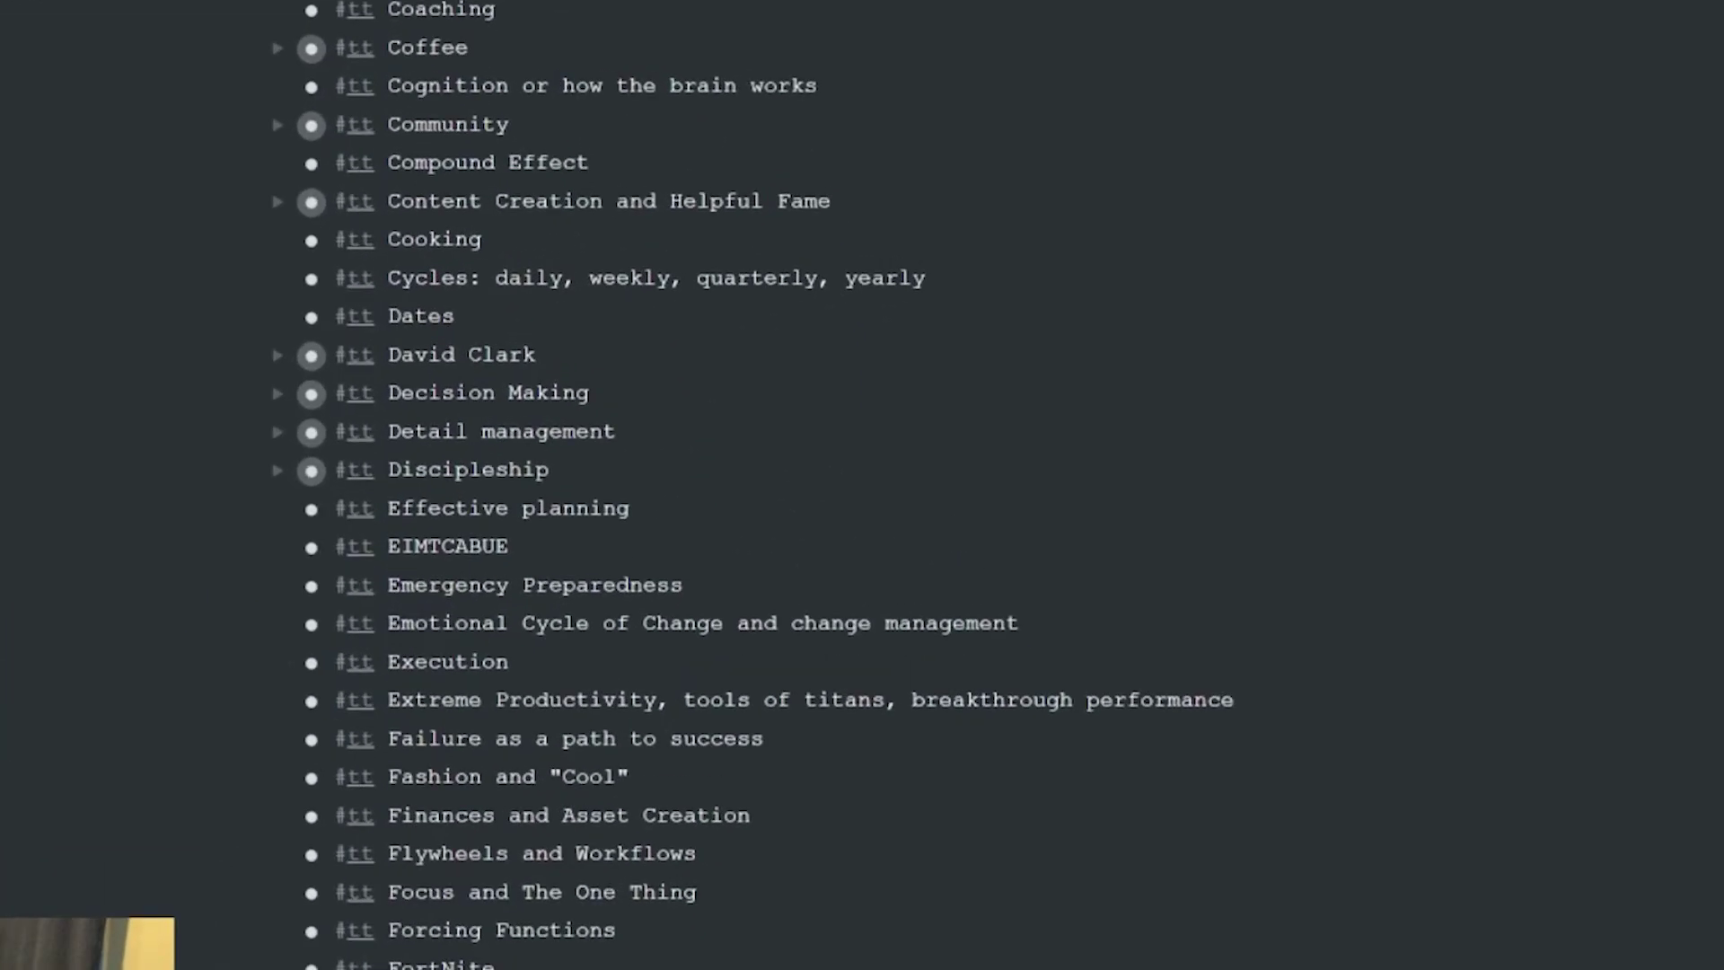
click(310, 968)
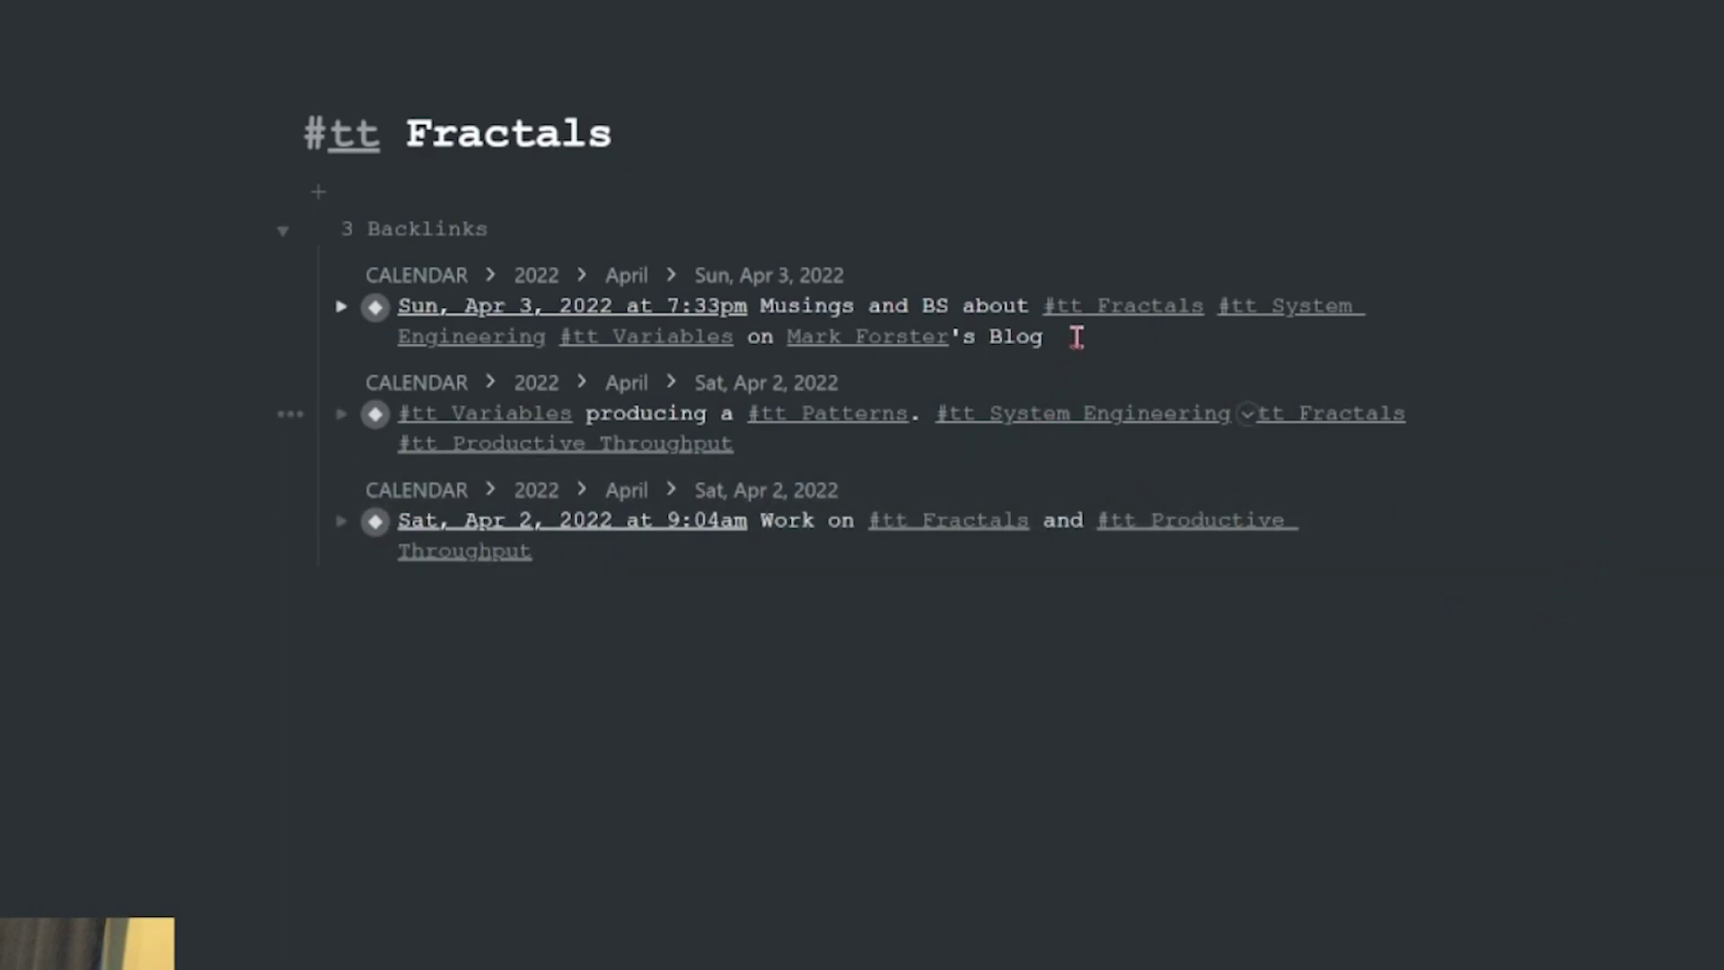
Expand and collapse the Apr 2, #tt Variables and Apr 3 backlinks to read them.
click(342, 523)
scroll(910, 718, down, 10)
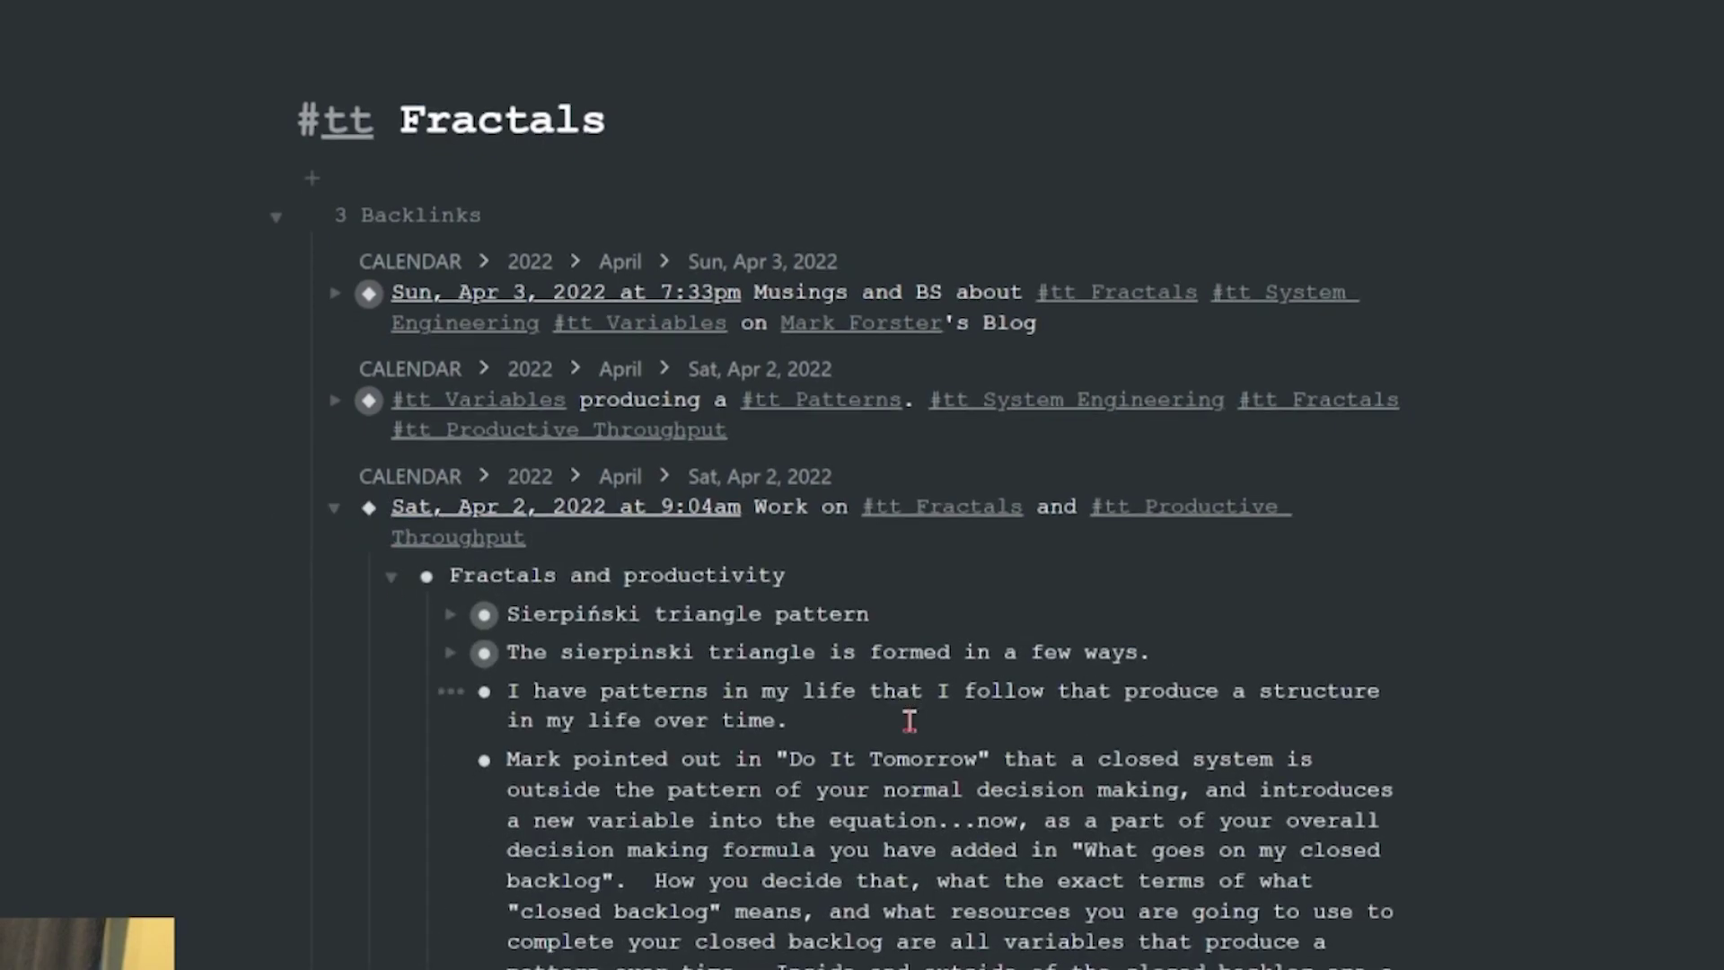
scroll(910, 718, up, 10)
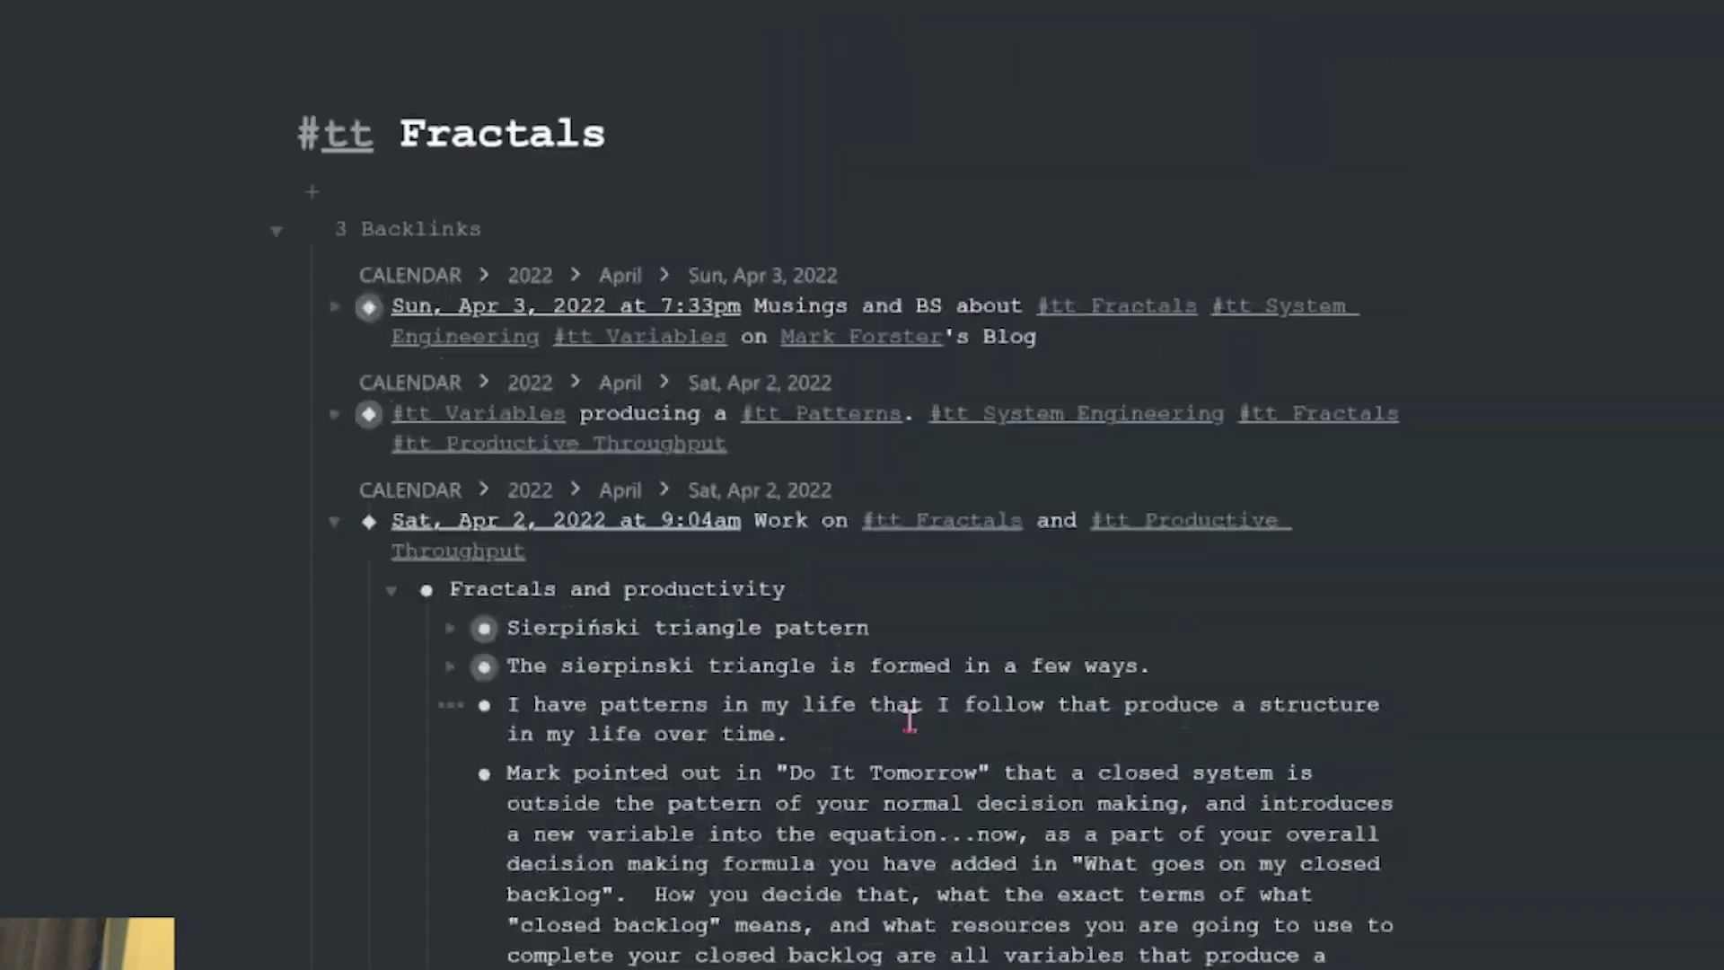
click(342, 522)
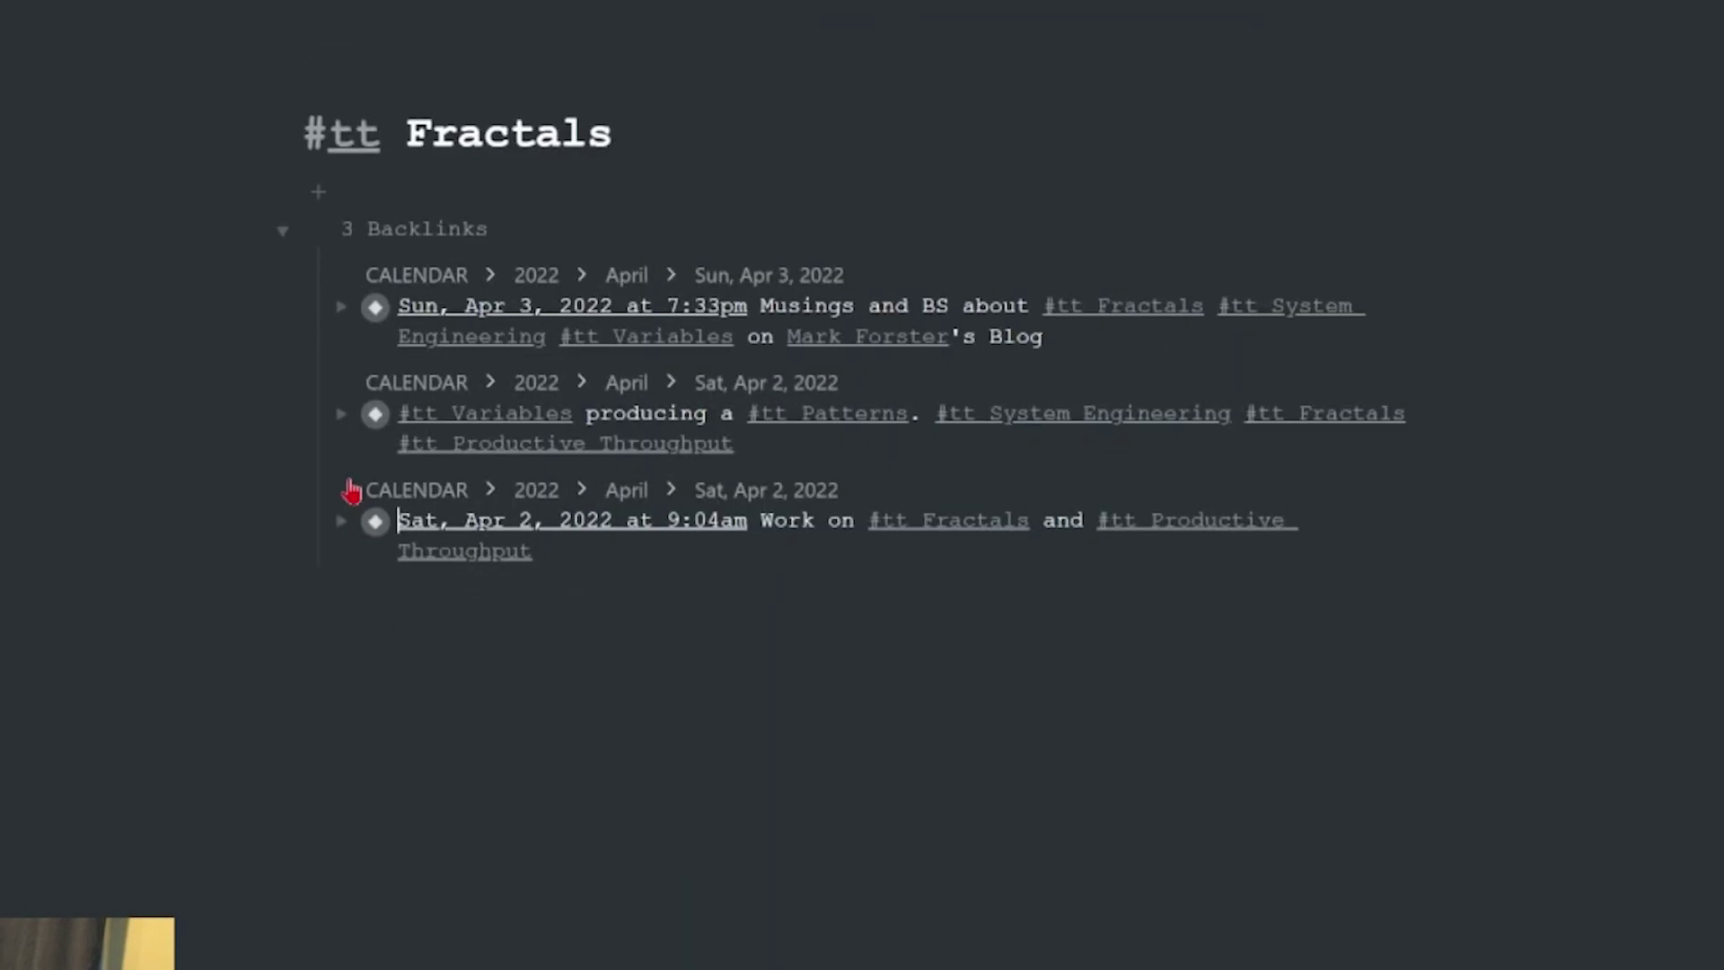
click(345, 415)
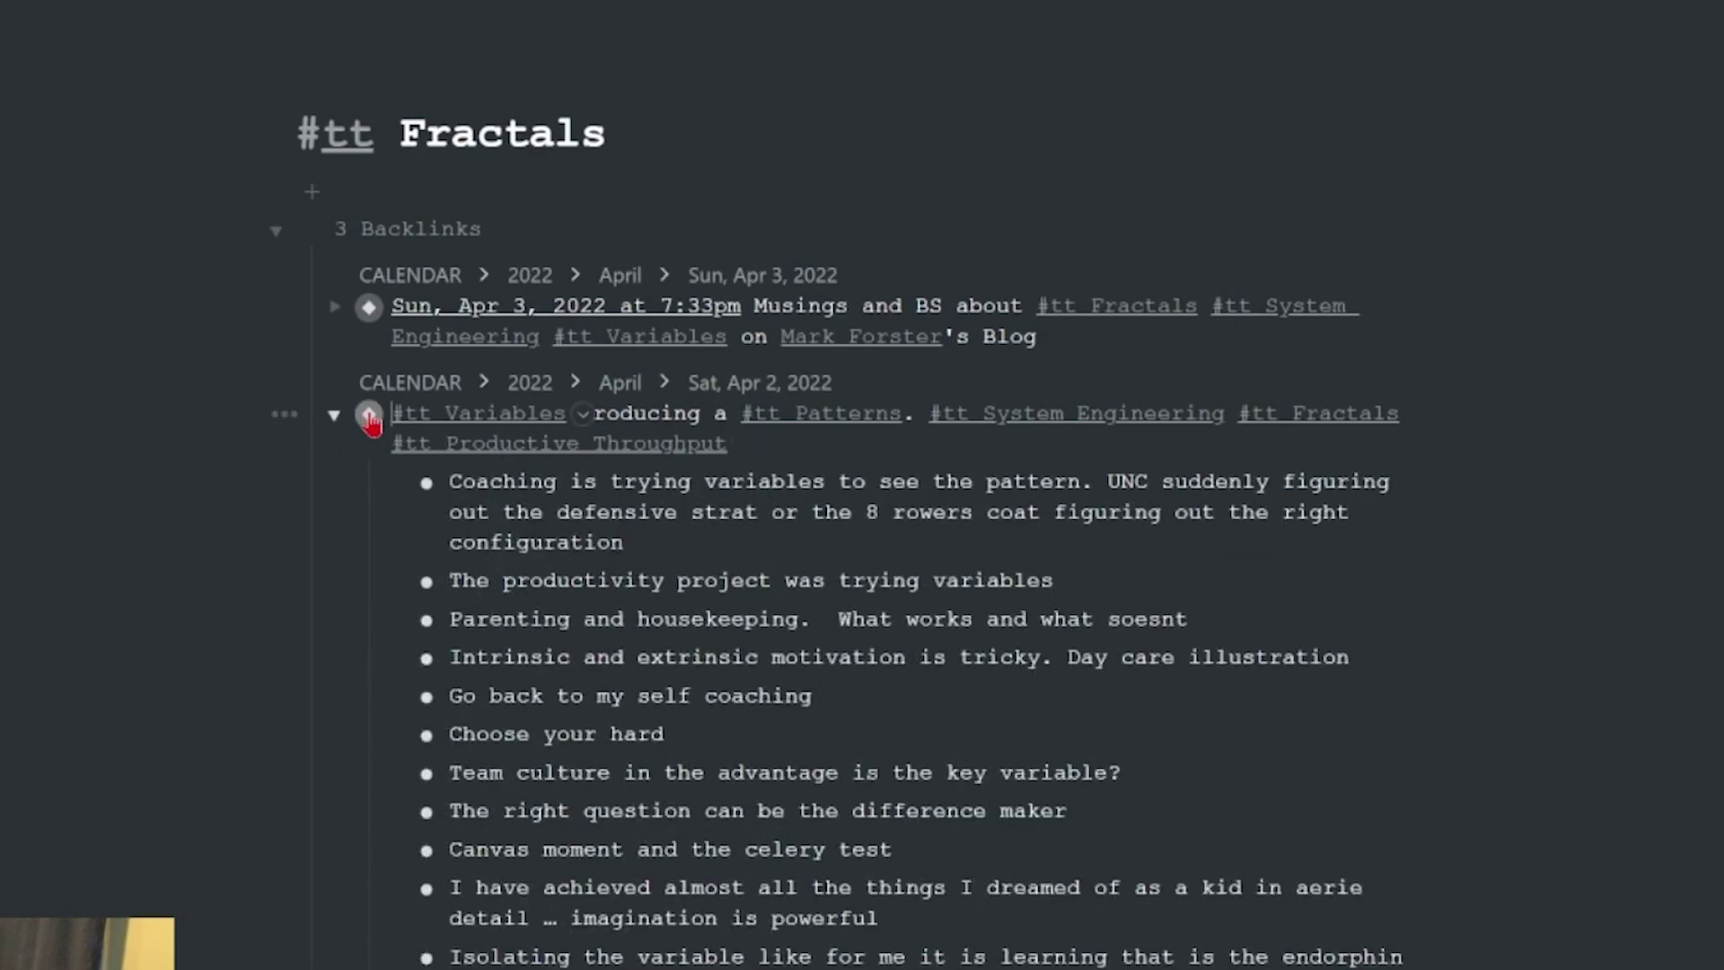
click(334, 415)
click(341, 308)
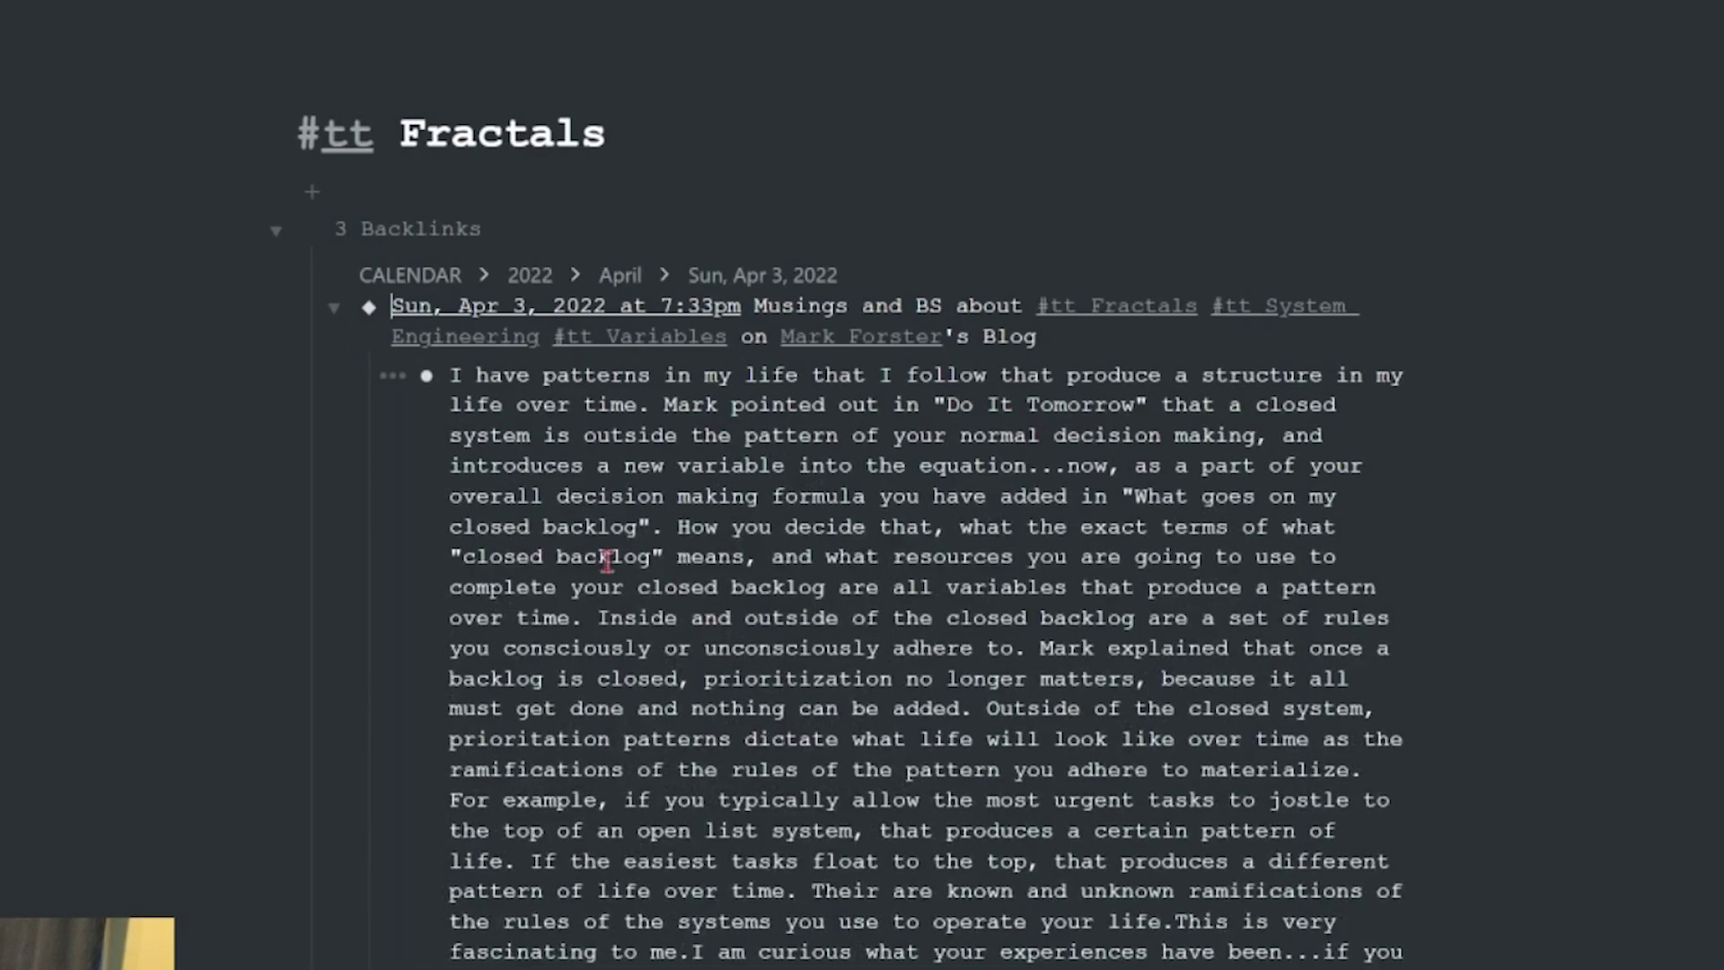
scroll(844, 629, down, 5)
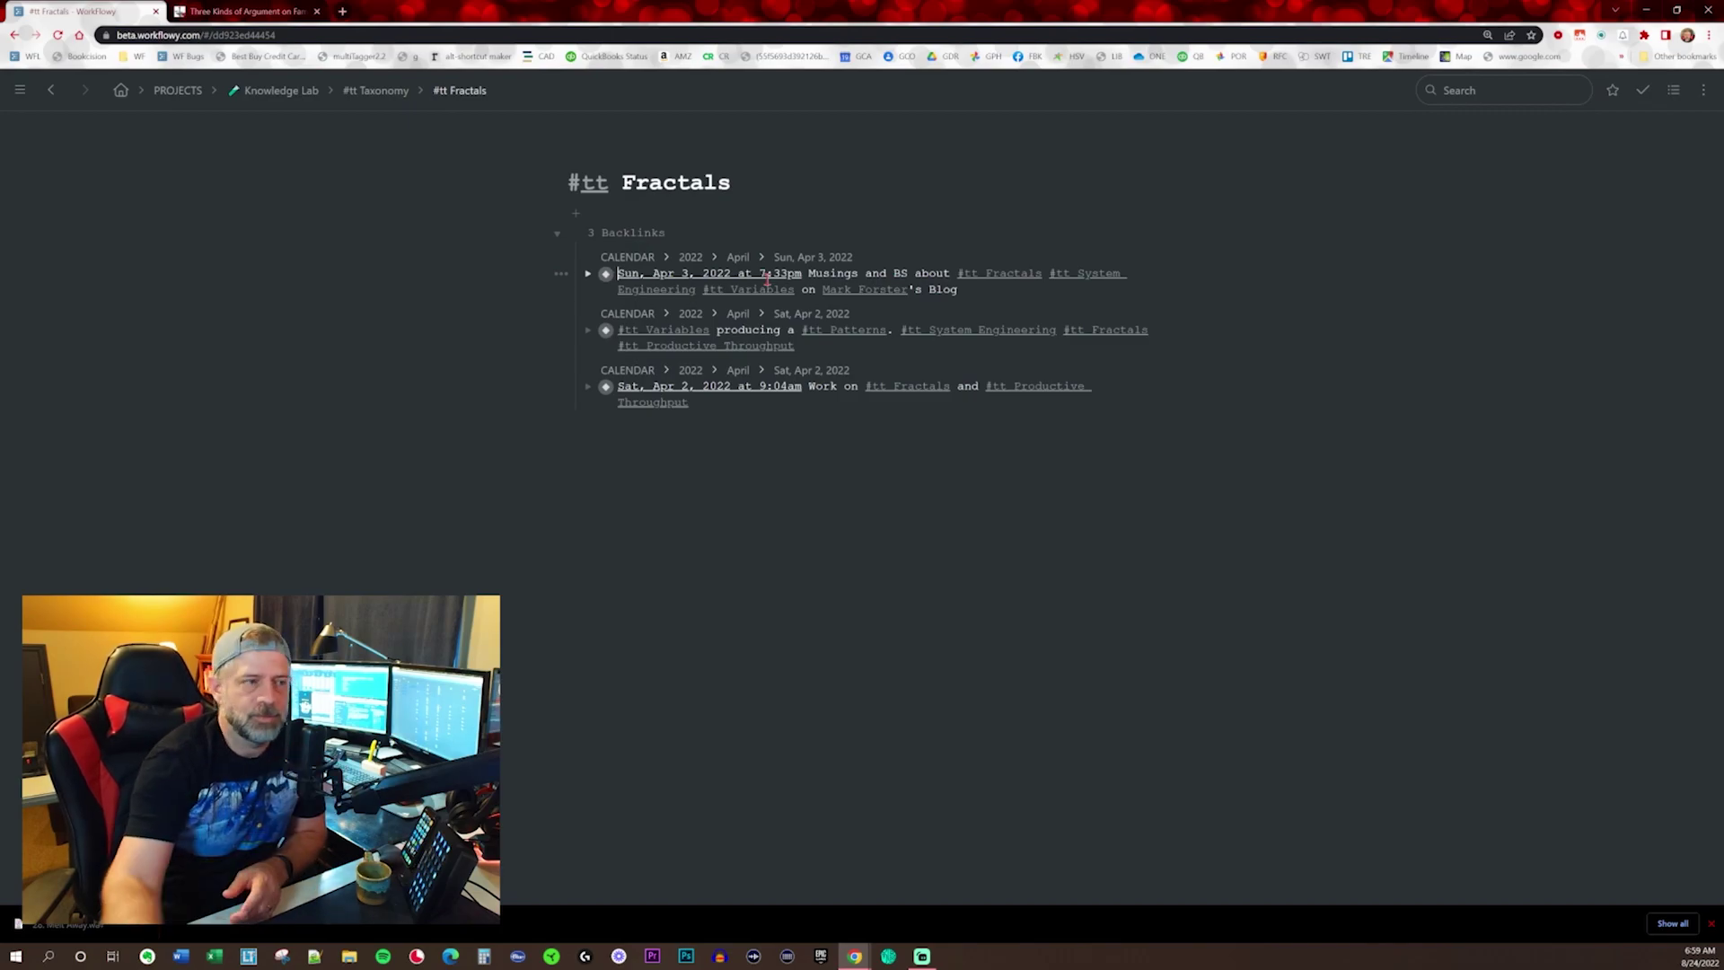
Add an empty bullet on the Fractals page, then return to the home board.
click(575, 216)
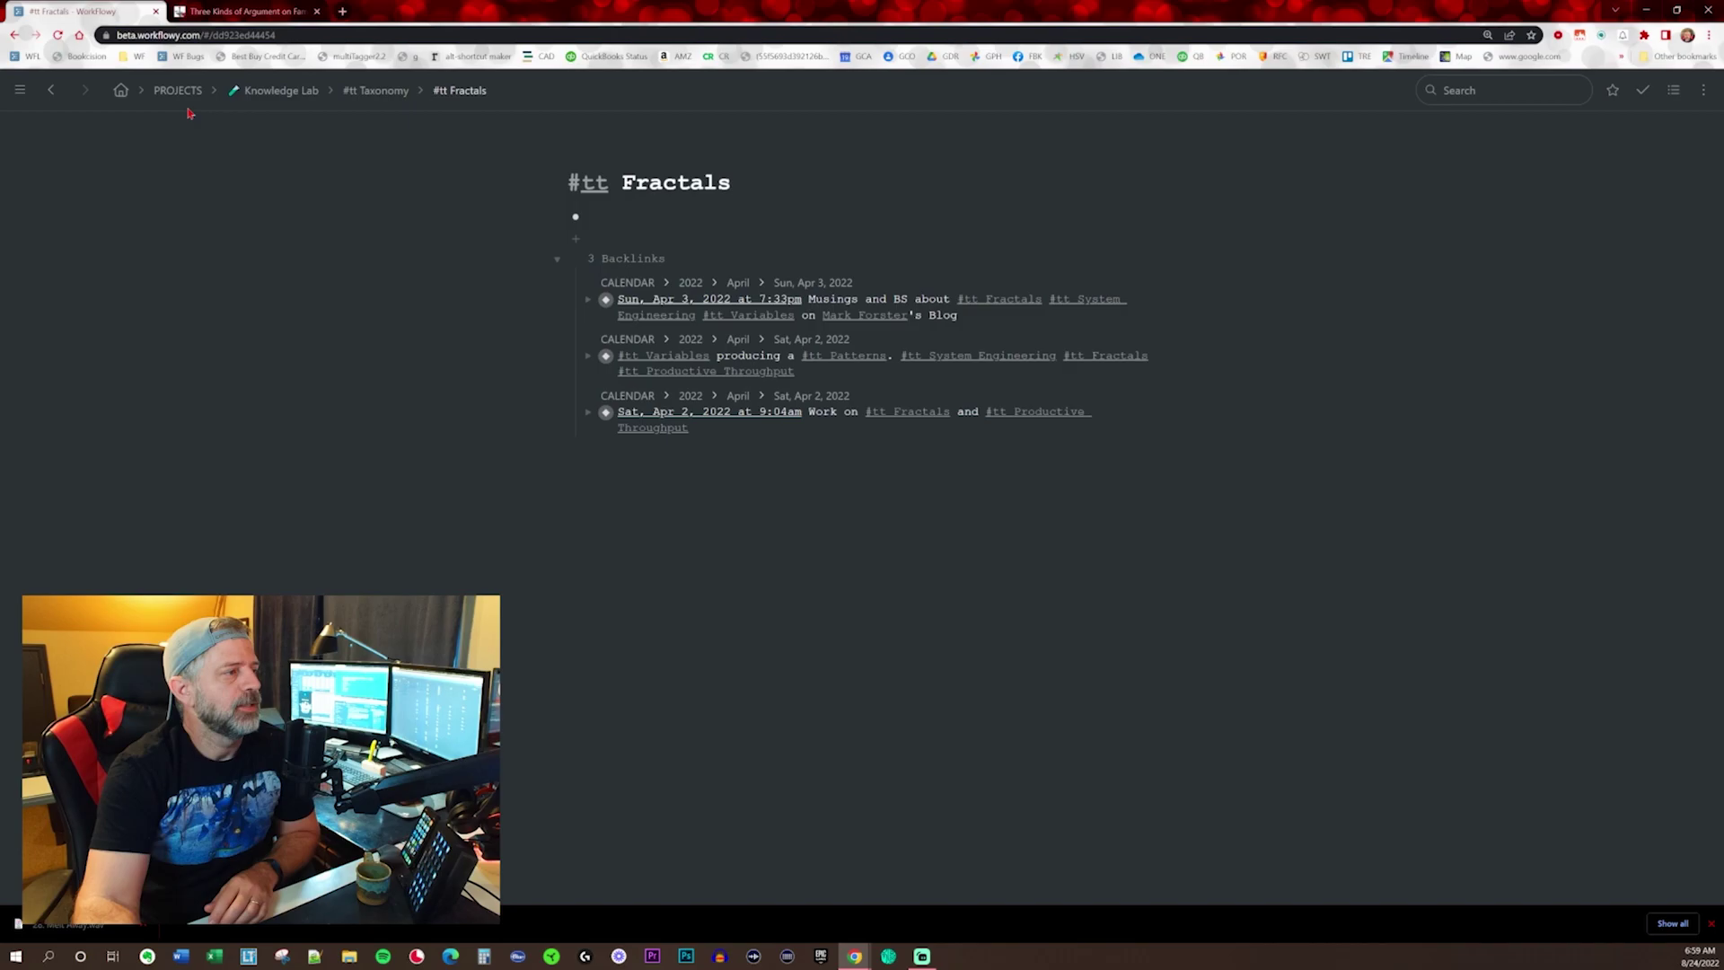
click(120, 90)
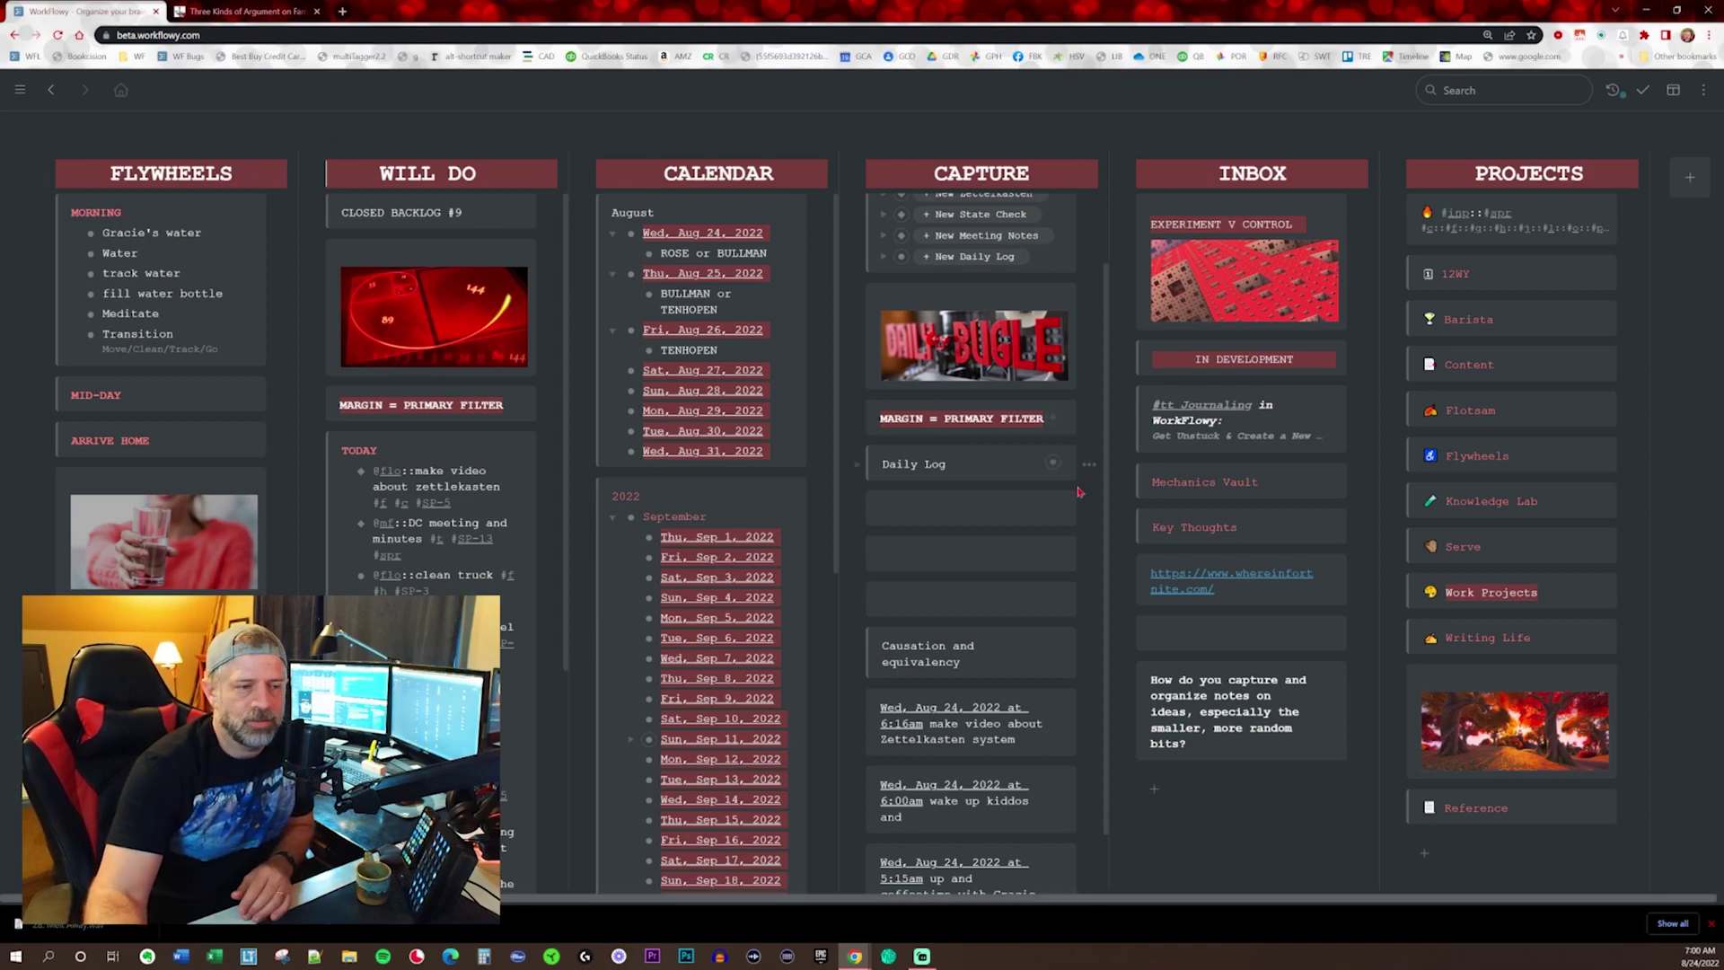
click(1322, 526)
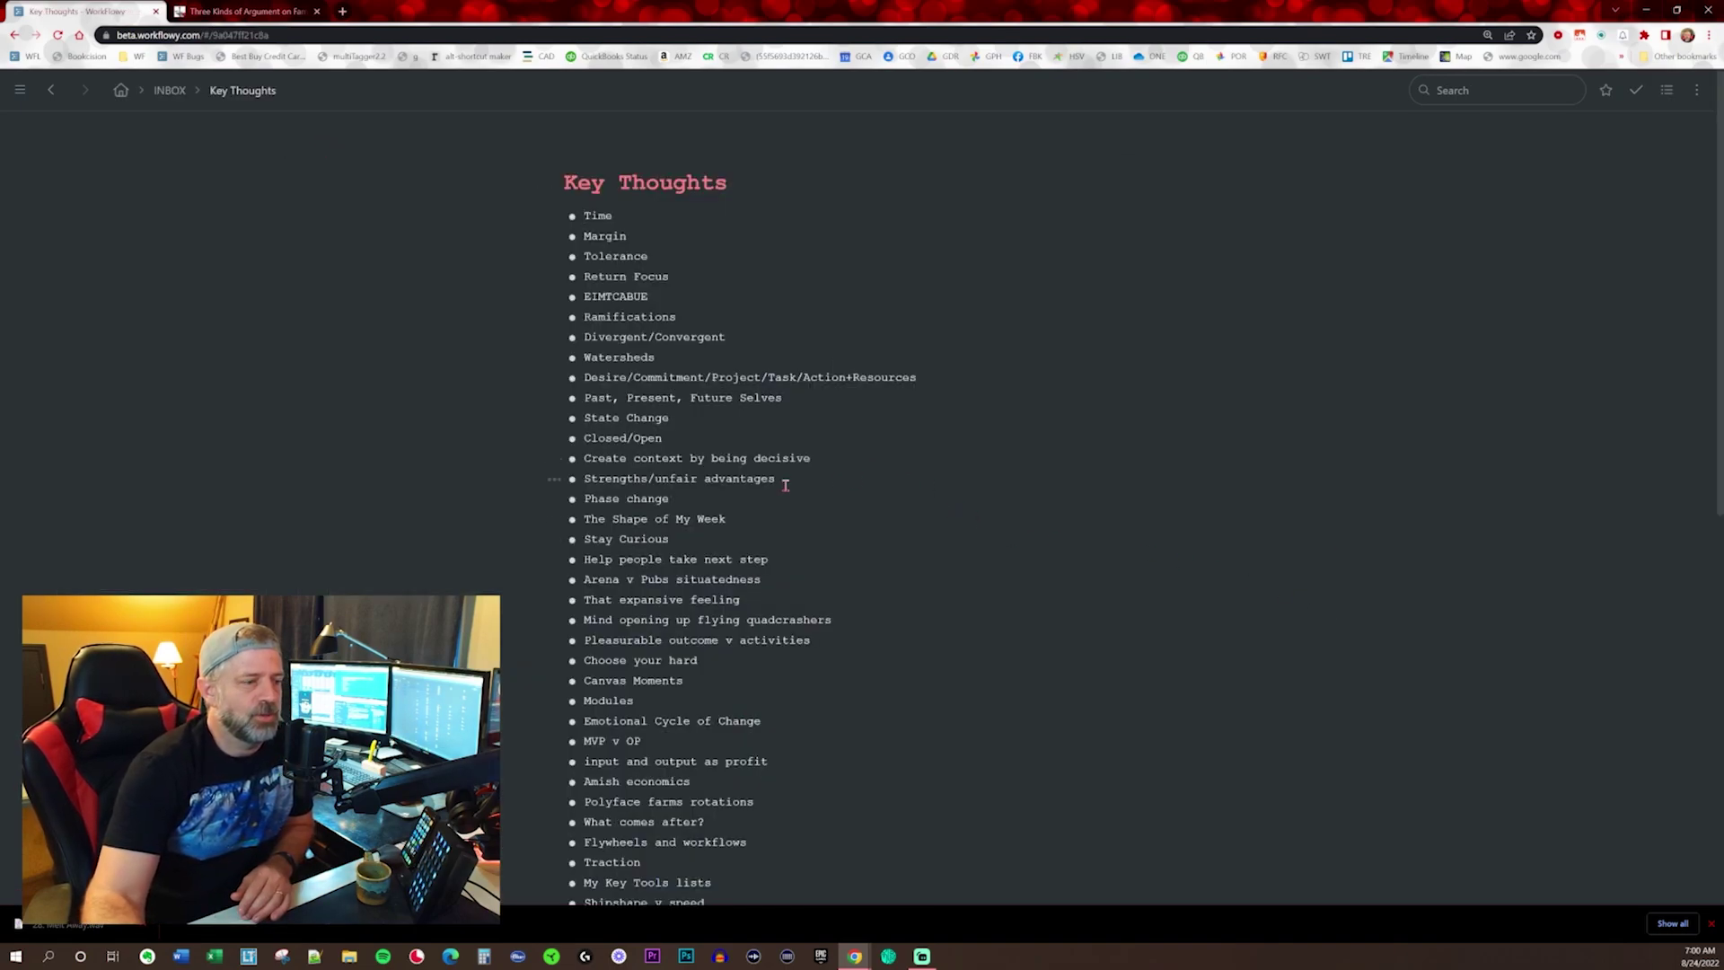
scroll(786, 485, down, 2)
scroll(786, 485, down, 6)
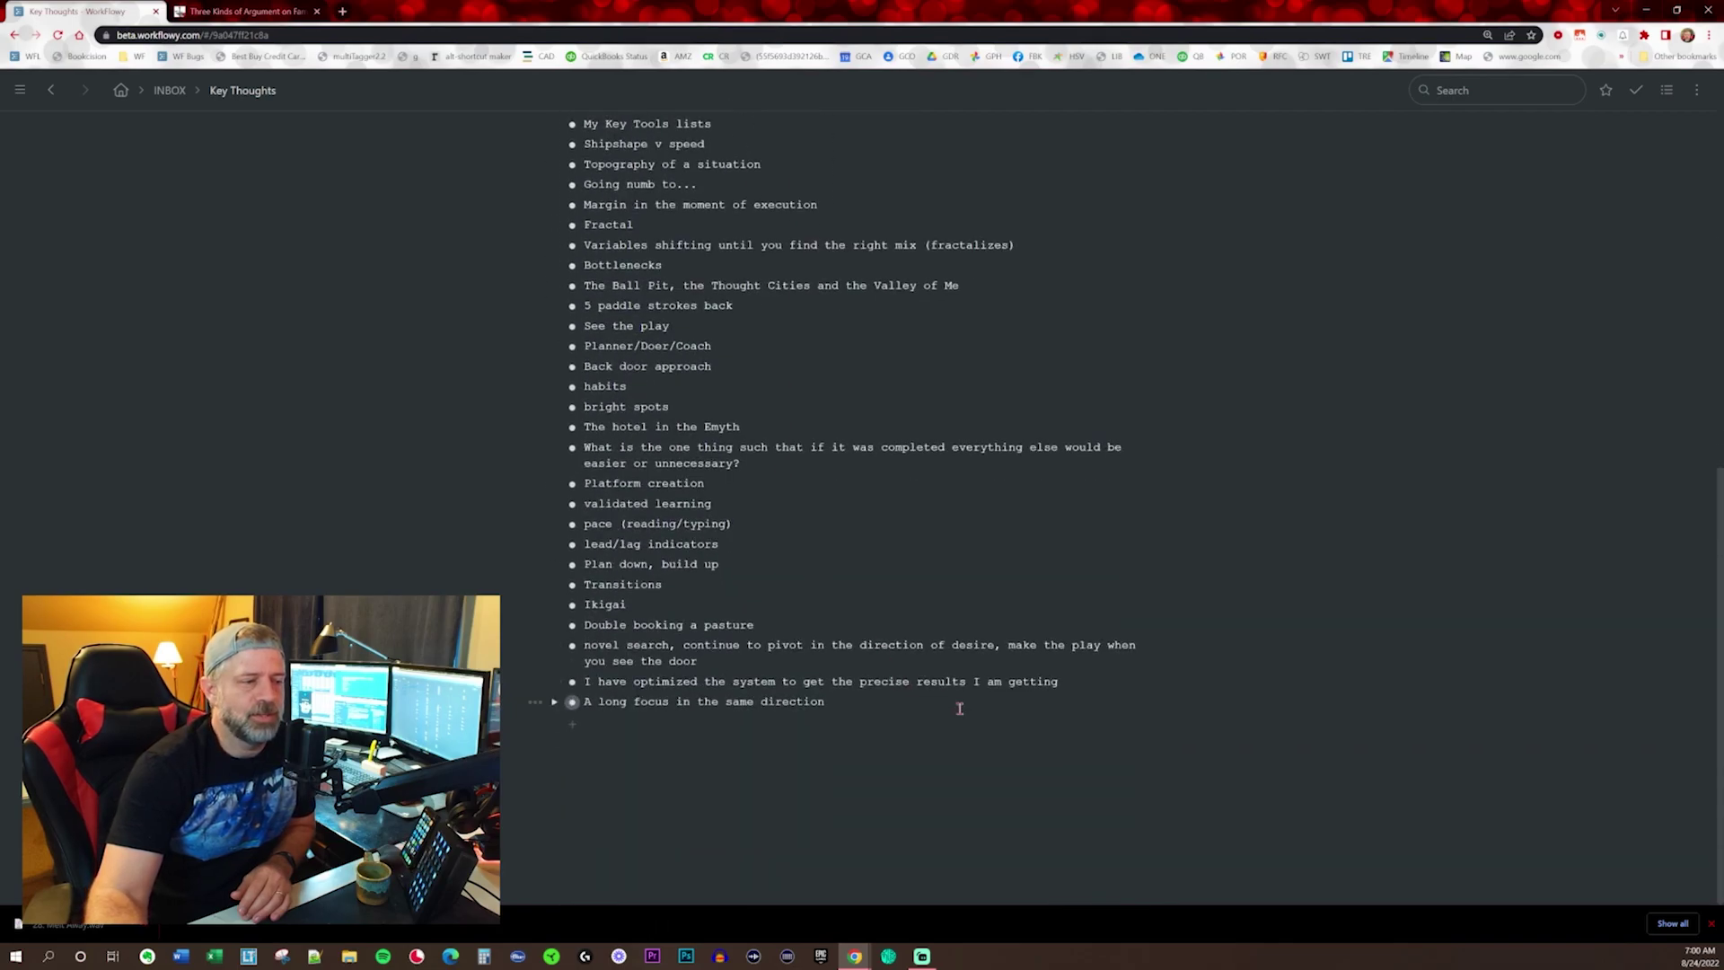
key(ctrl+Home)
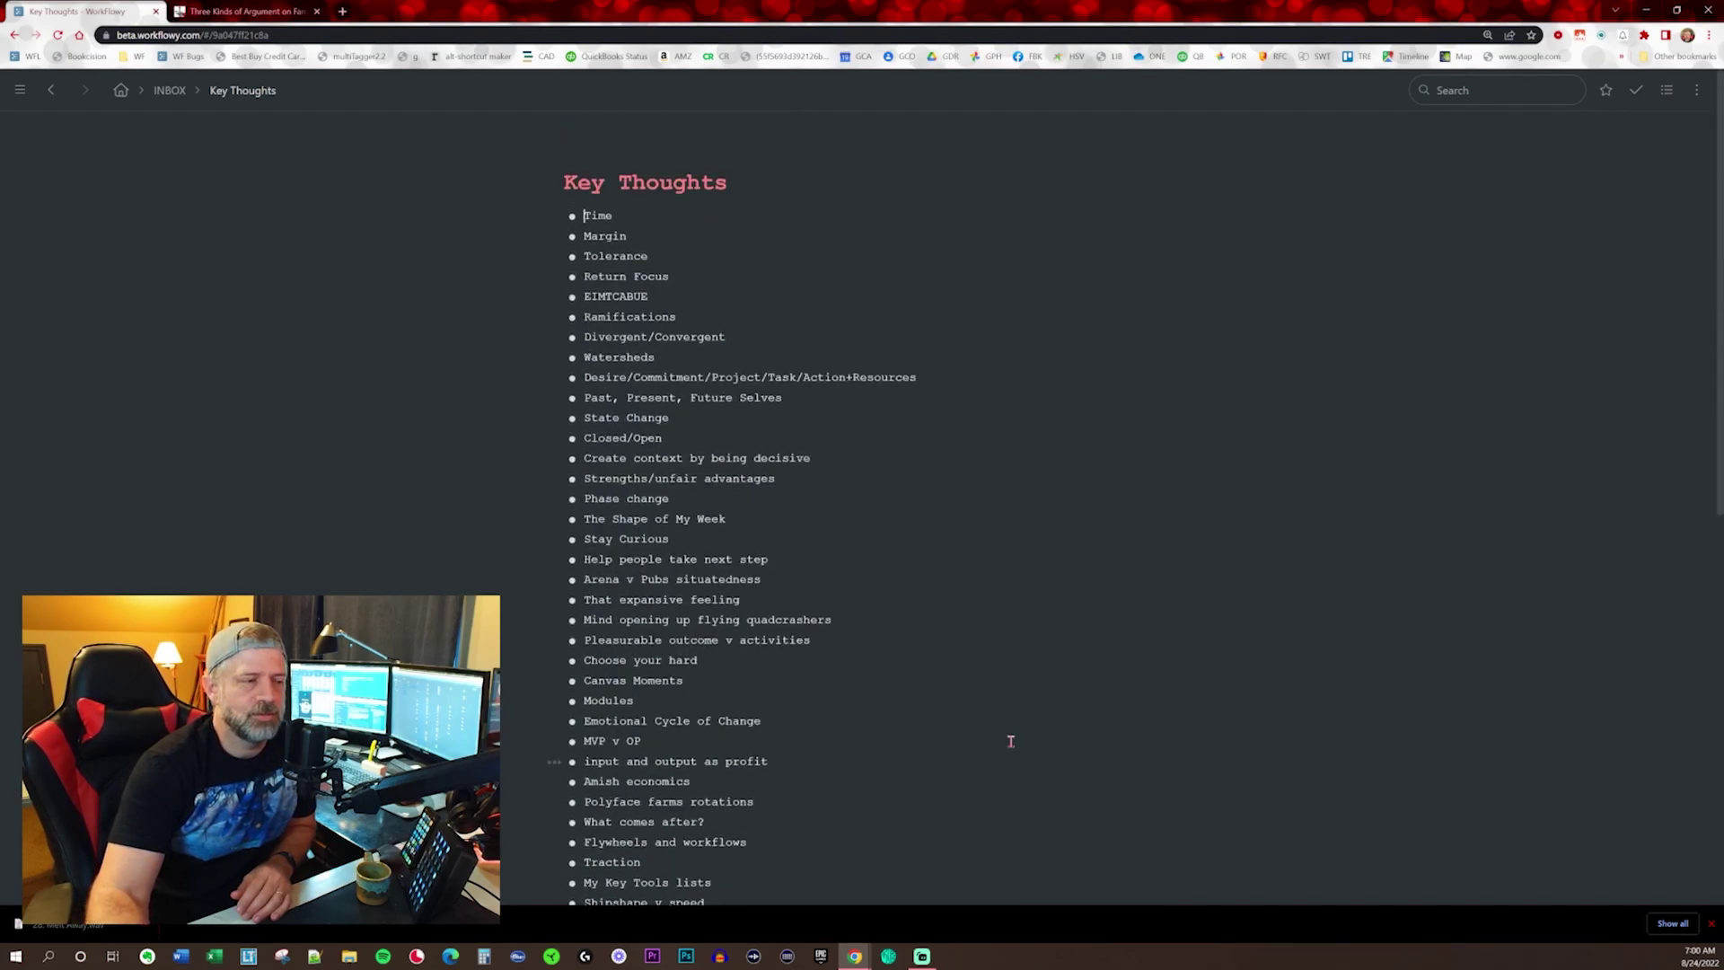
scroll(1115, 728, down, 3)
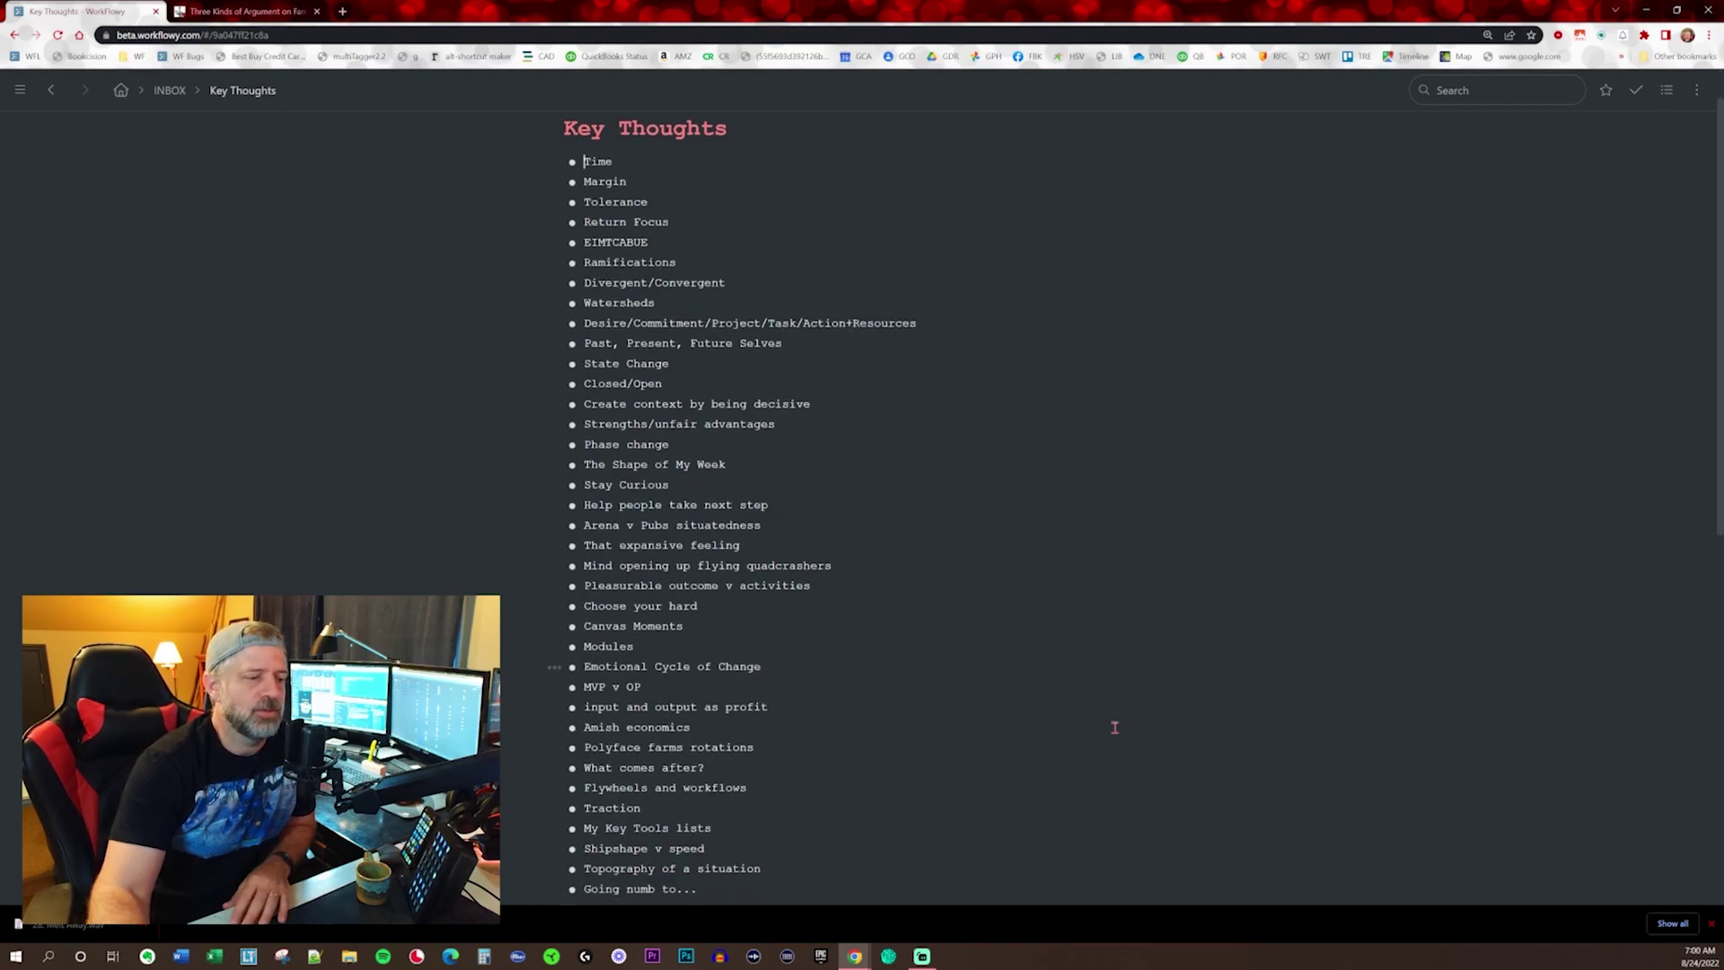
scroll(1114, 728, down, 3)
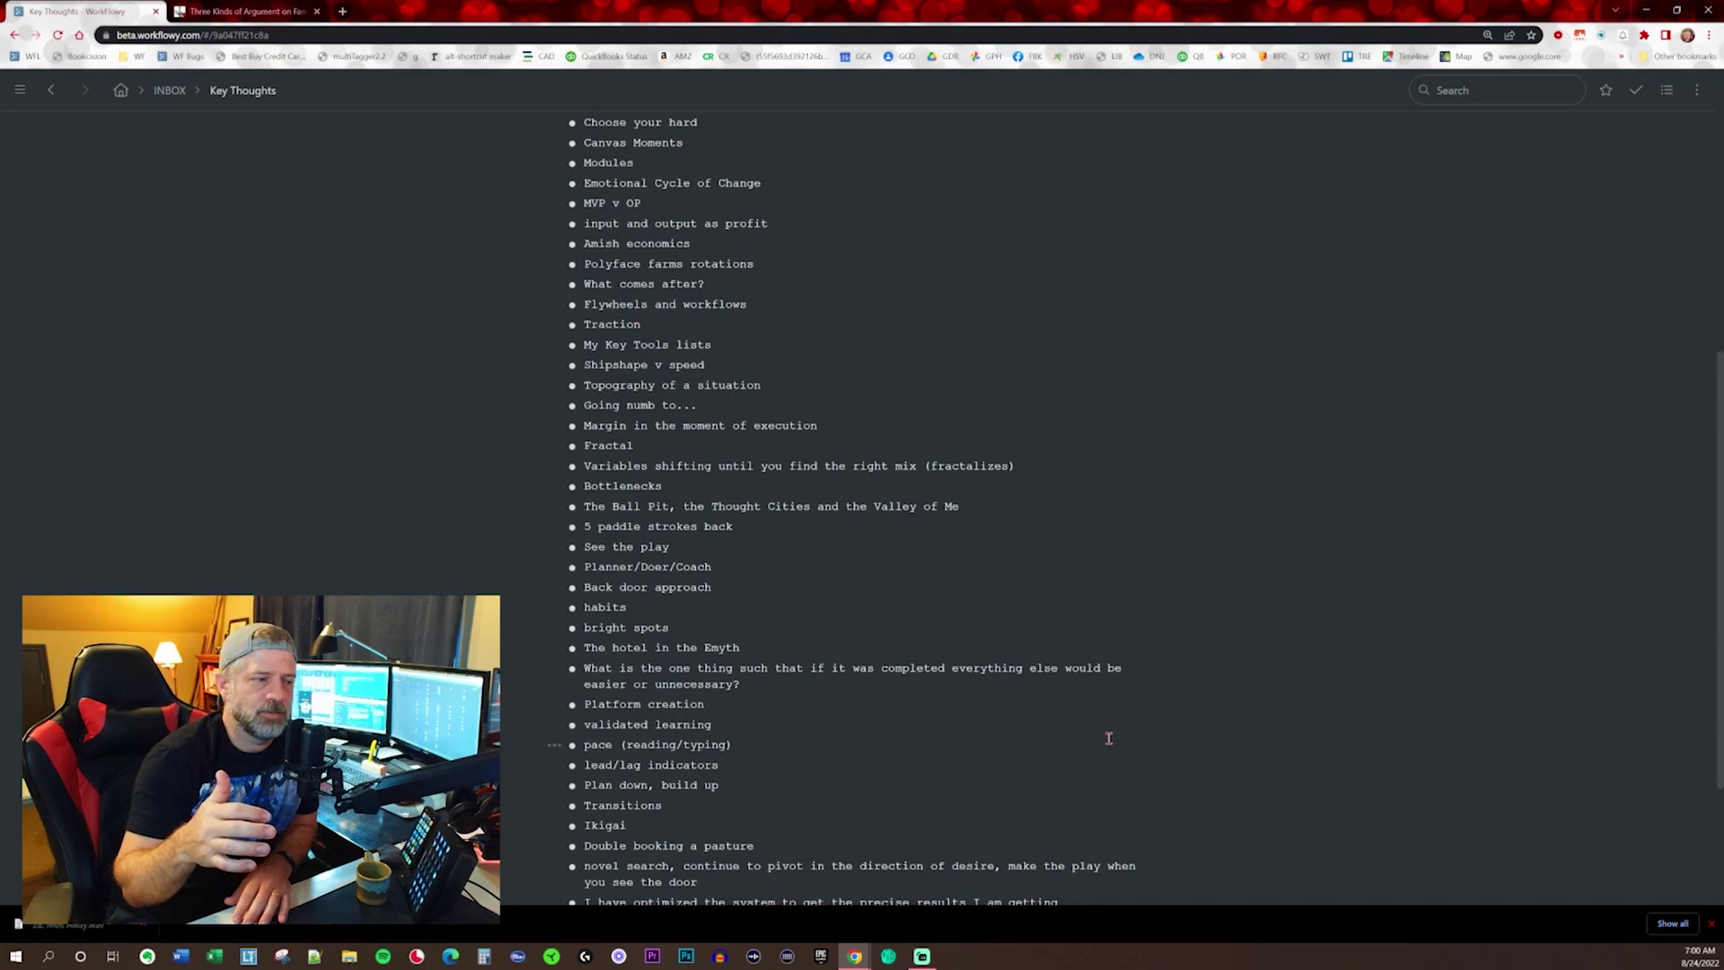
scroll(1108, 736, down, 2)
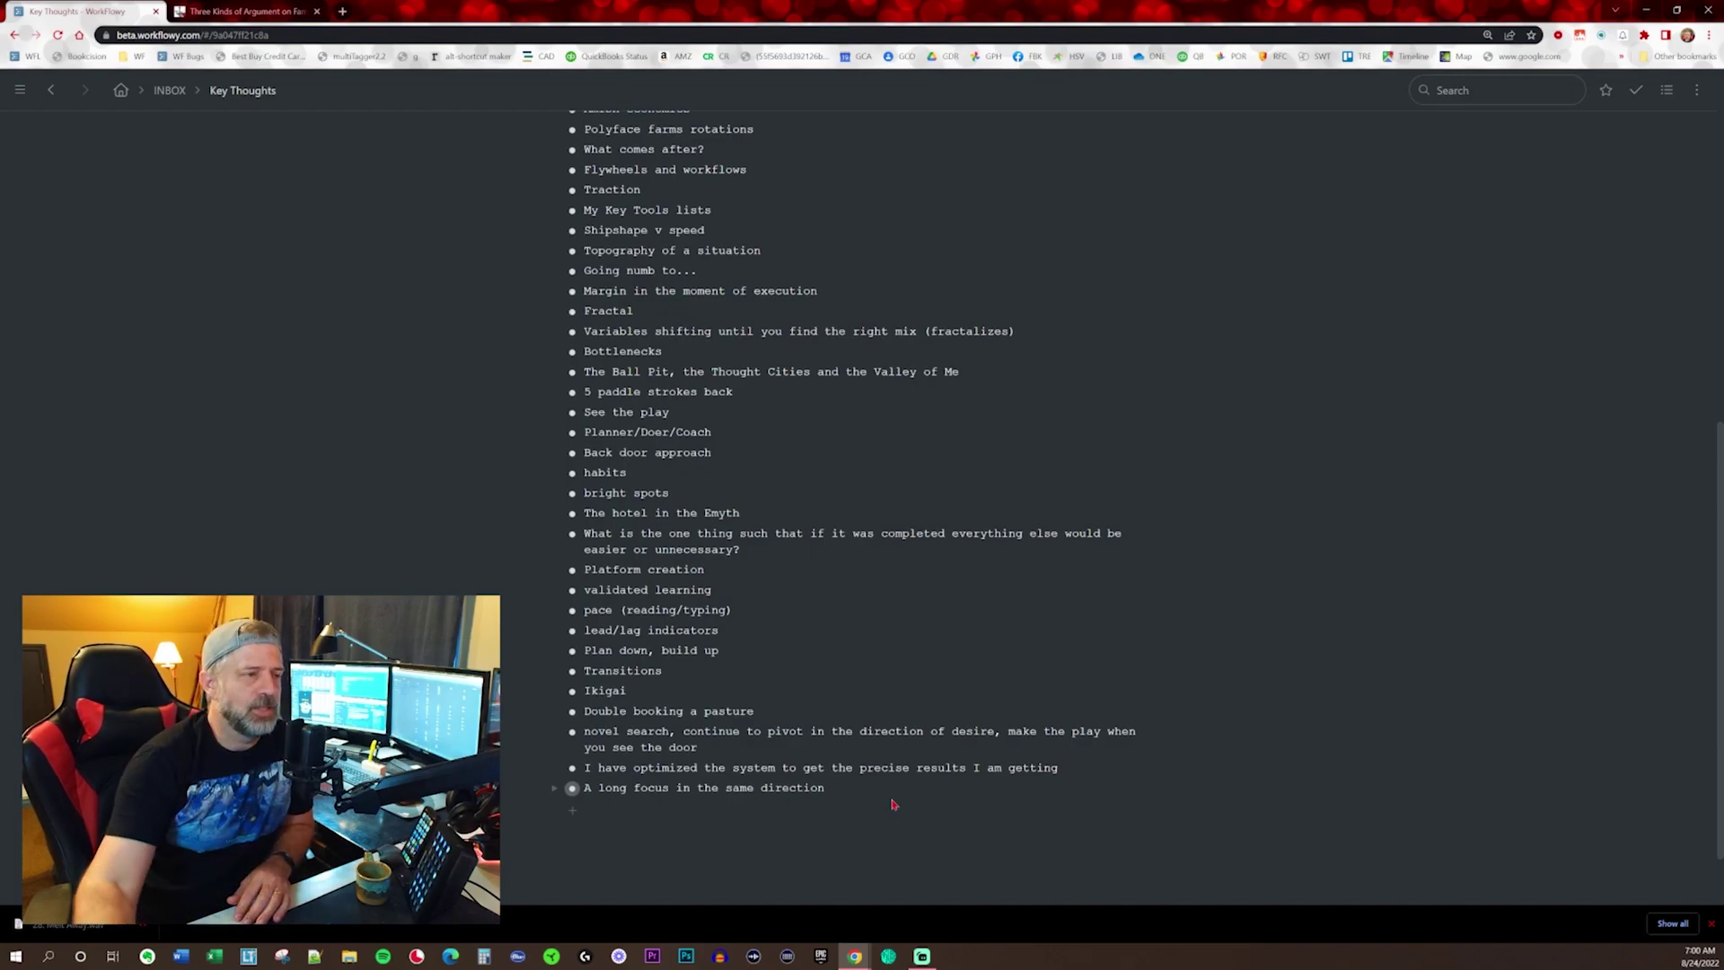
scroll(894, 804, up, 8)
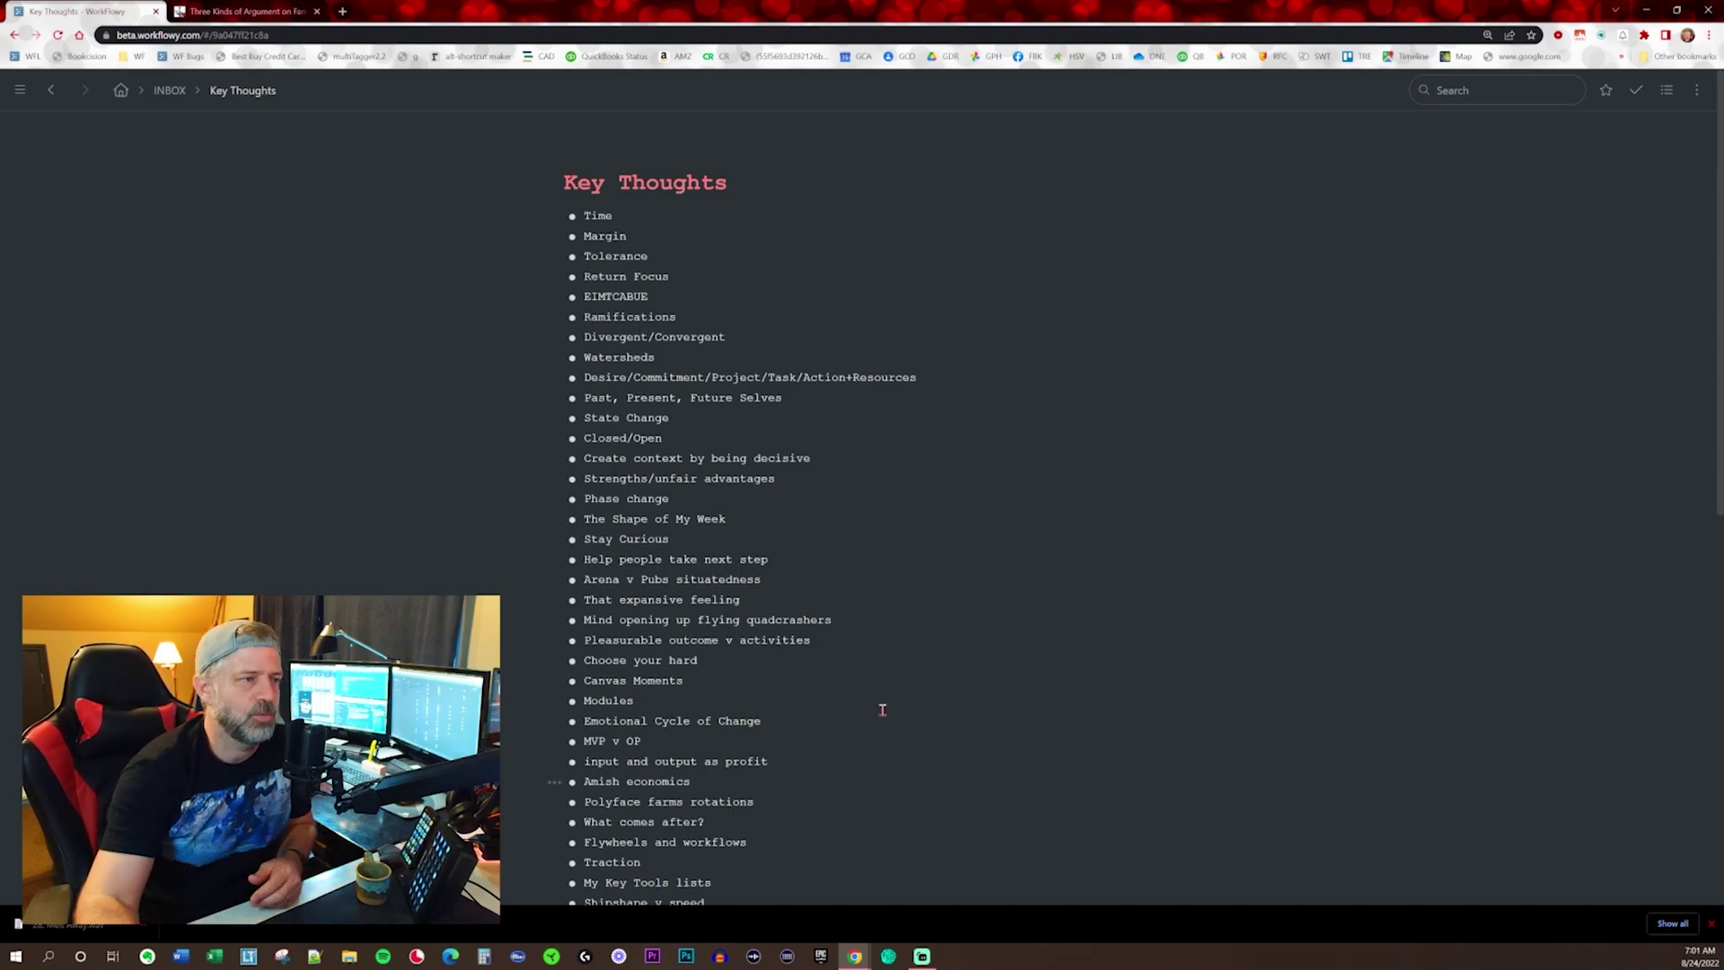
key(alt+Left)
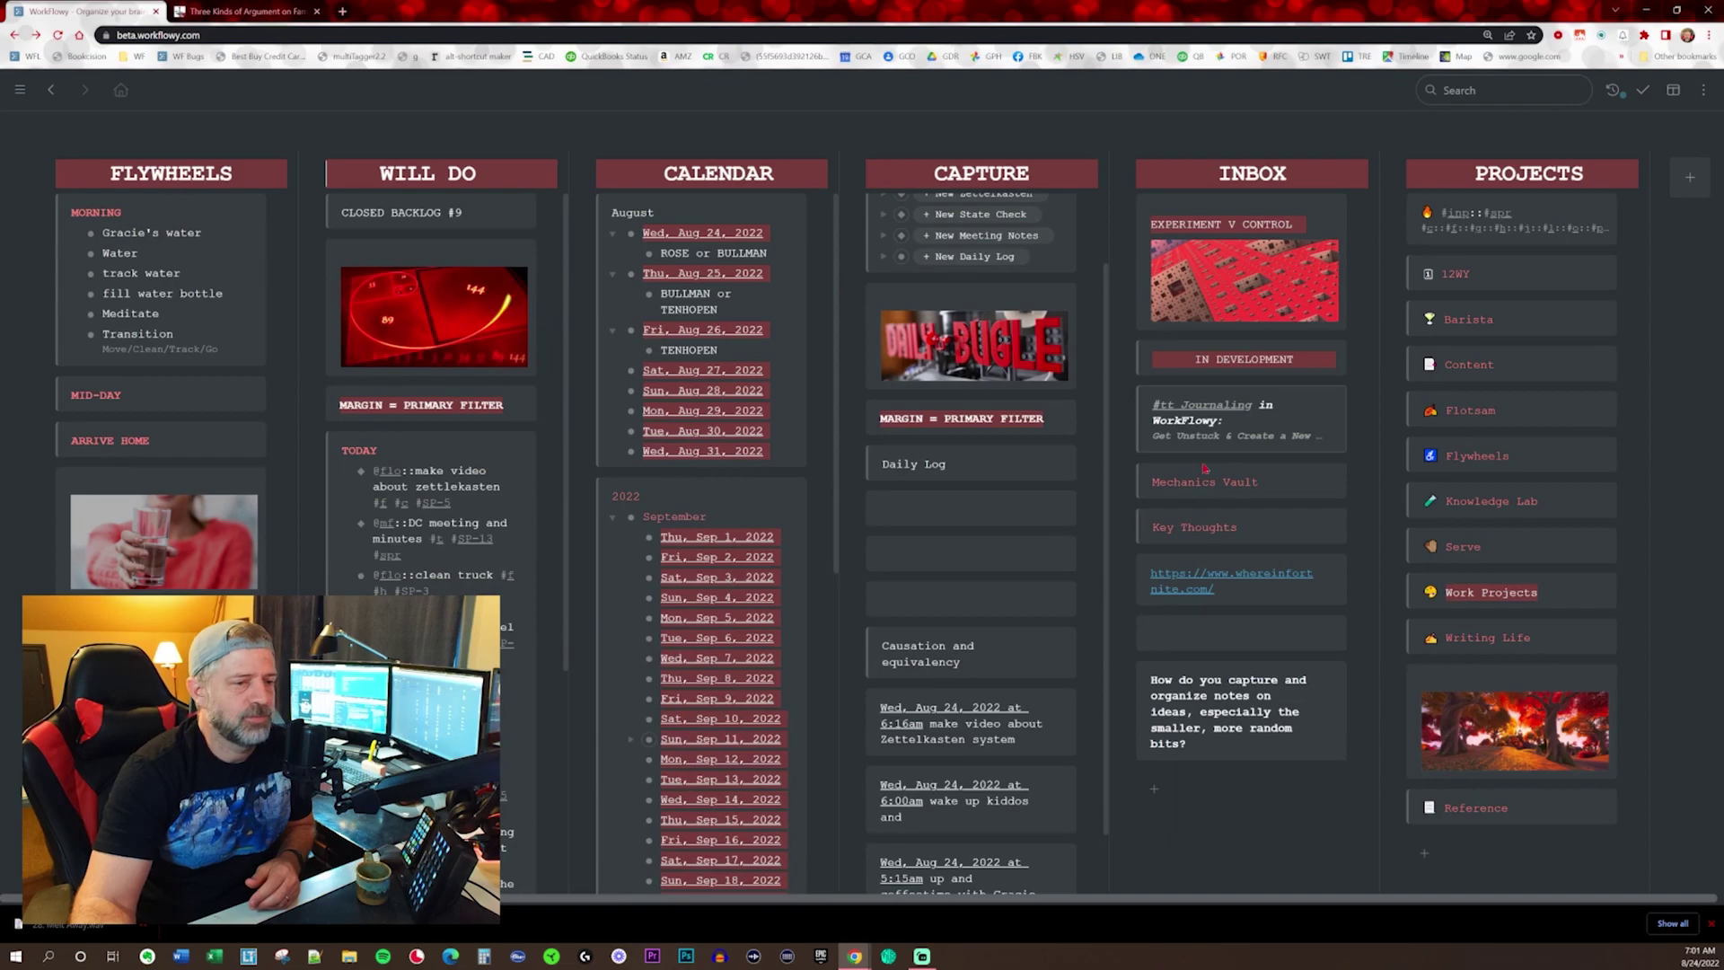
click(1311, 482)
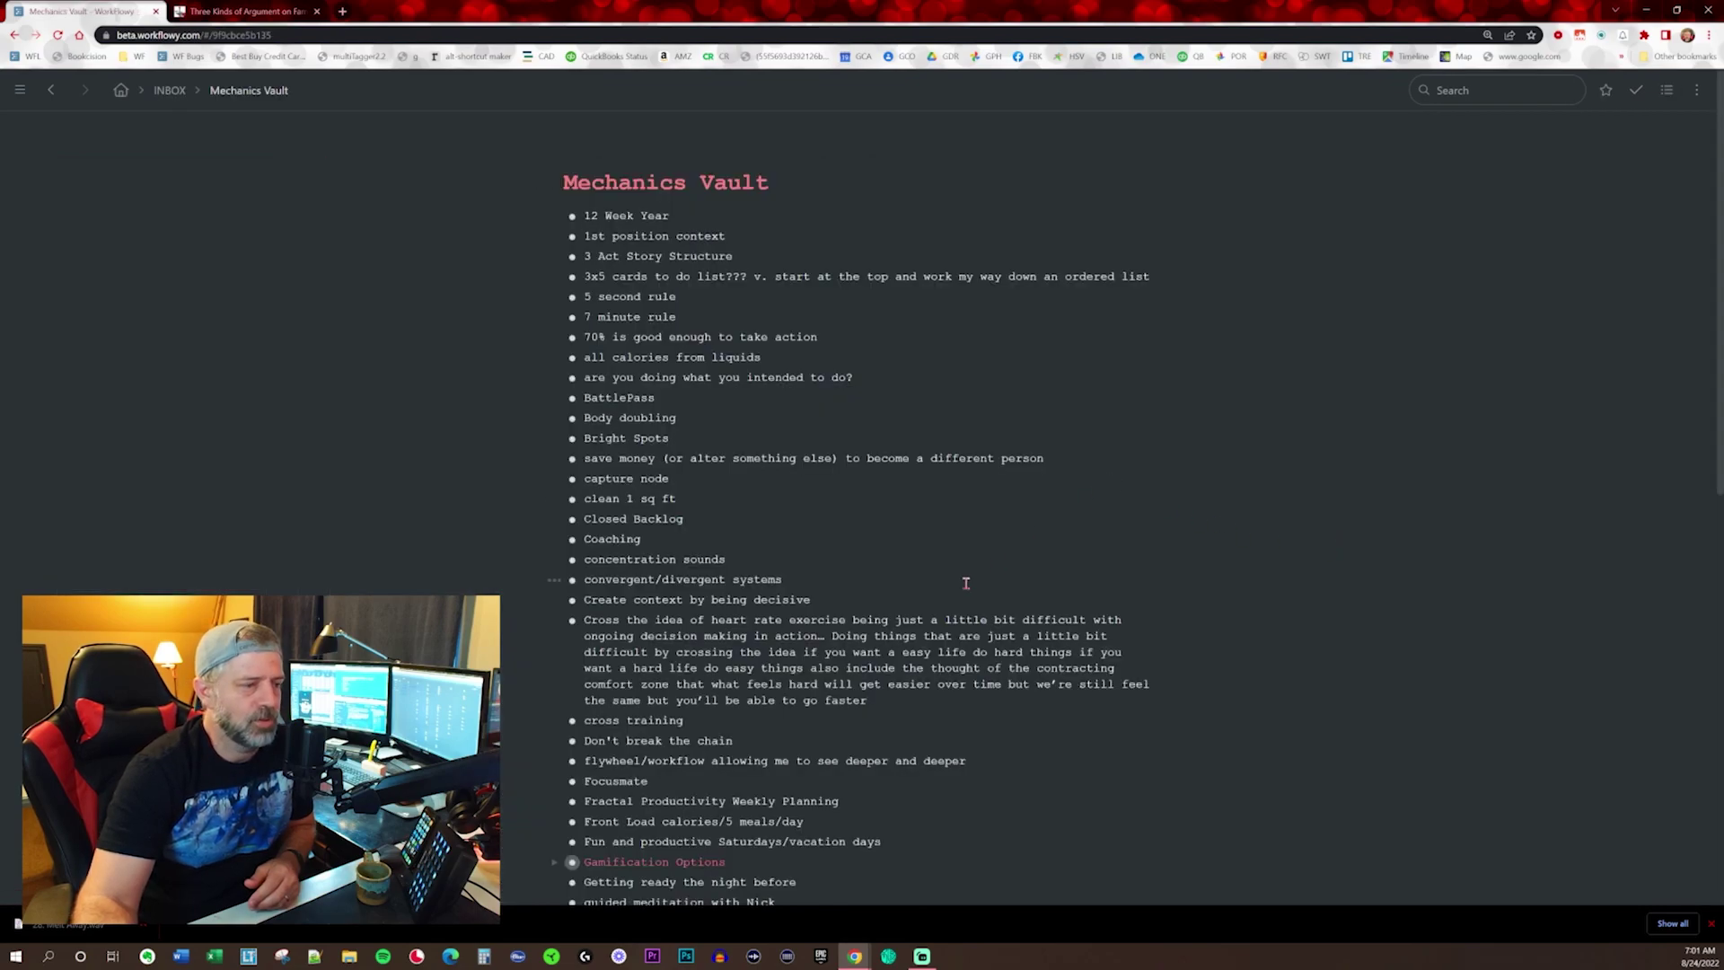
scroll(966, 583, down, 4)
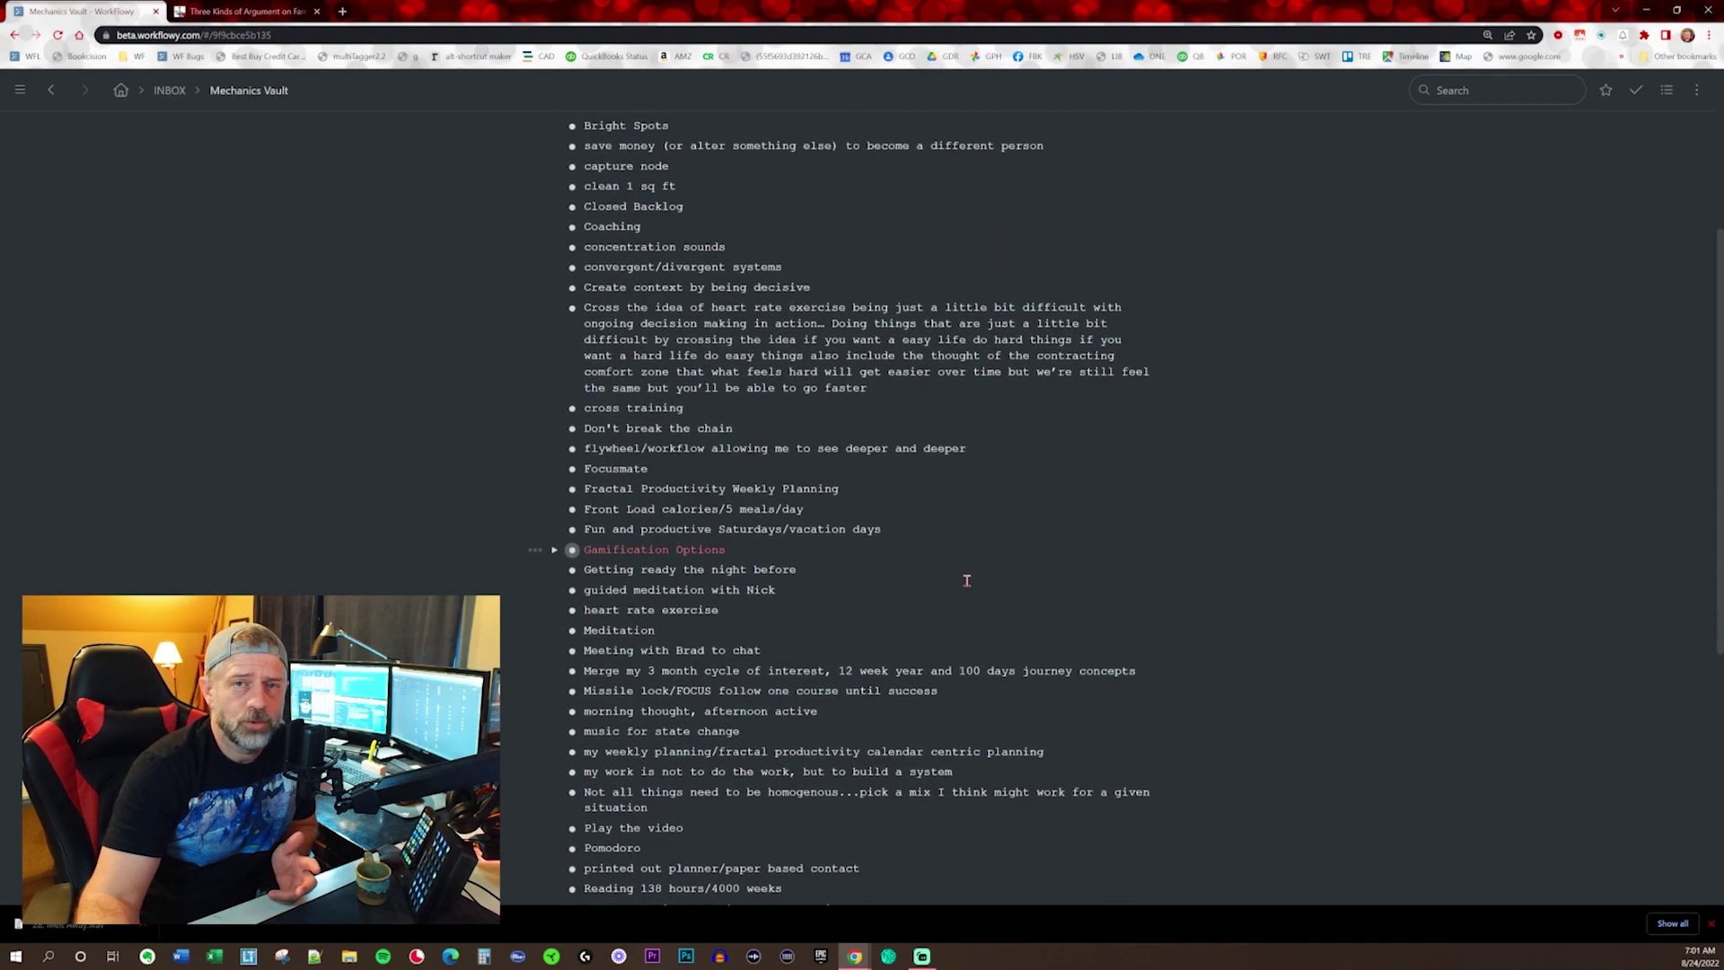
scroll(966, 581, down, 5)
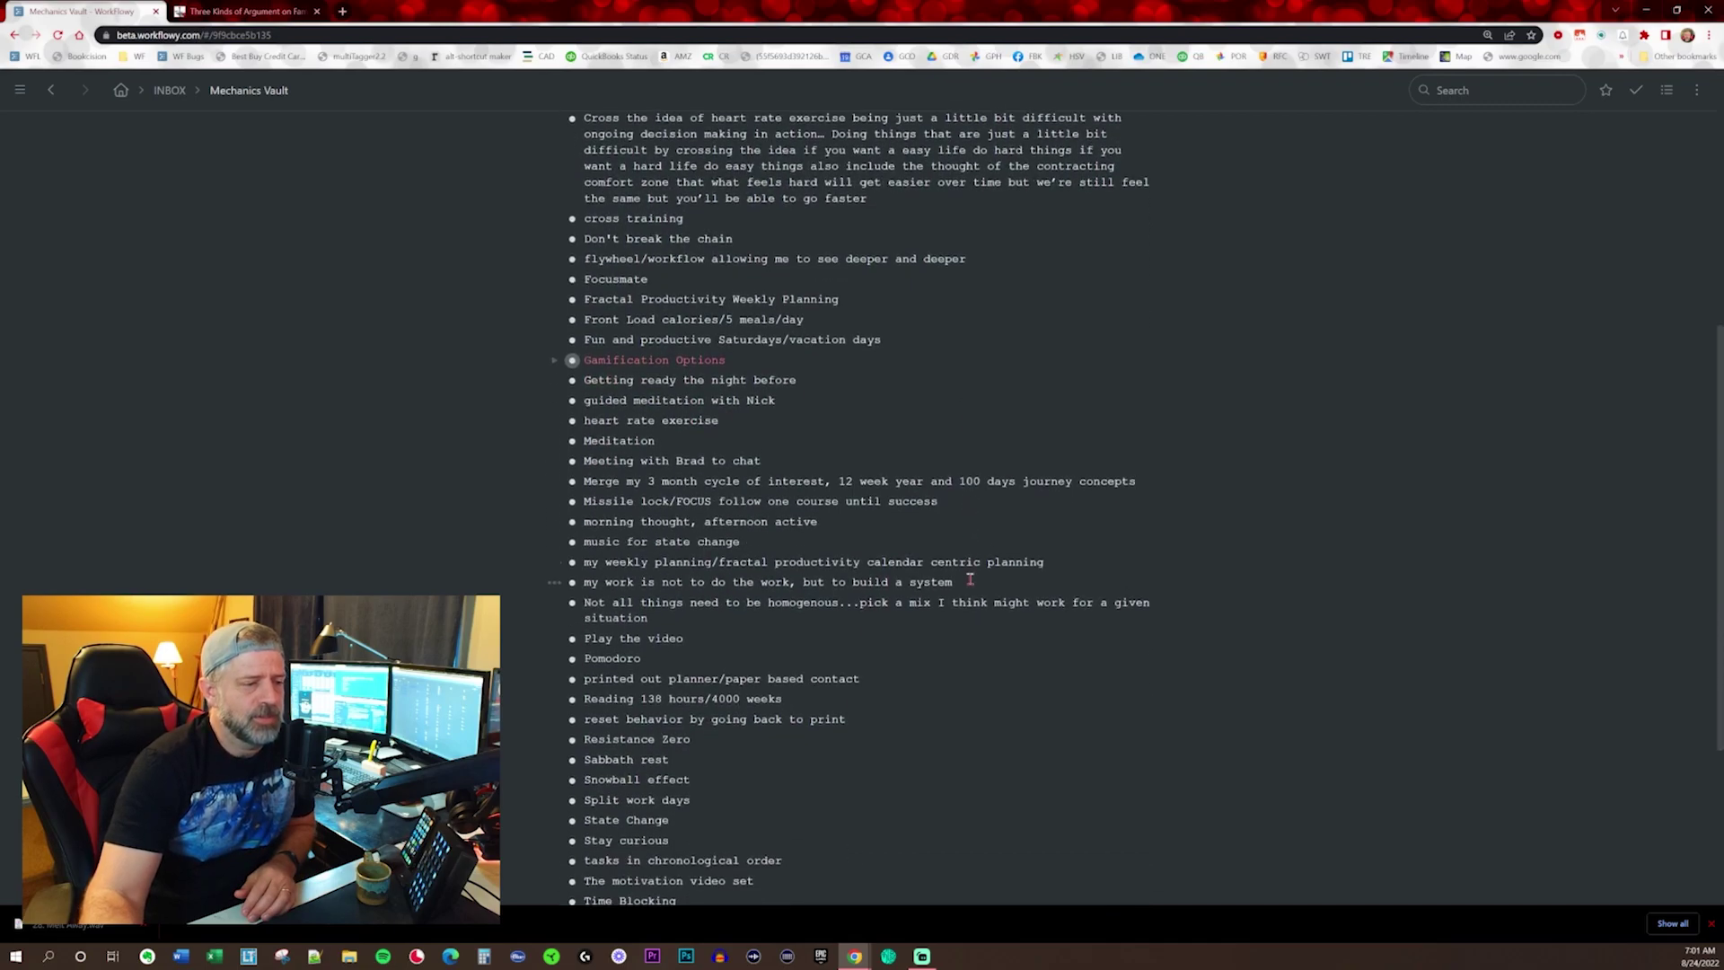
scroll(972, 576, up, 8)
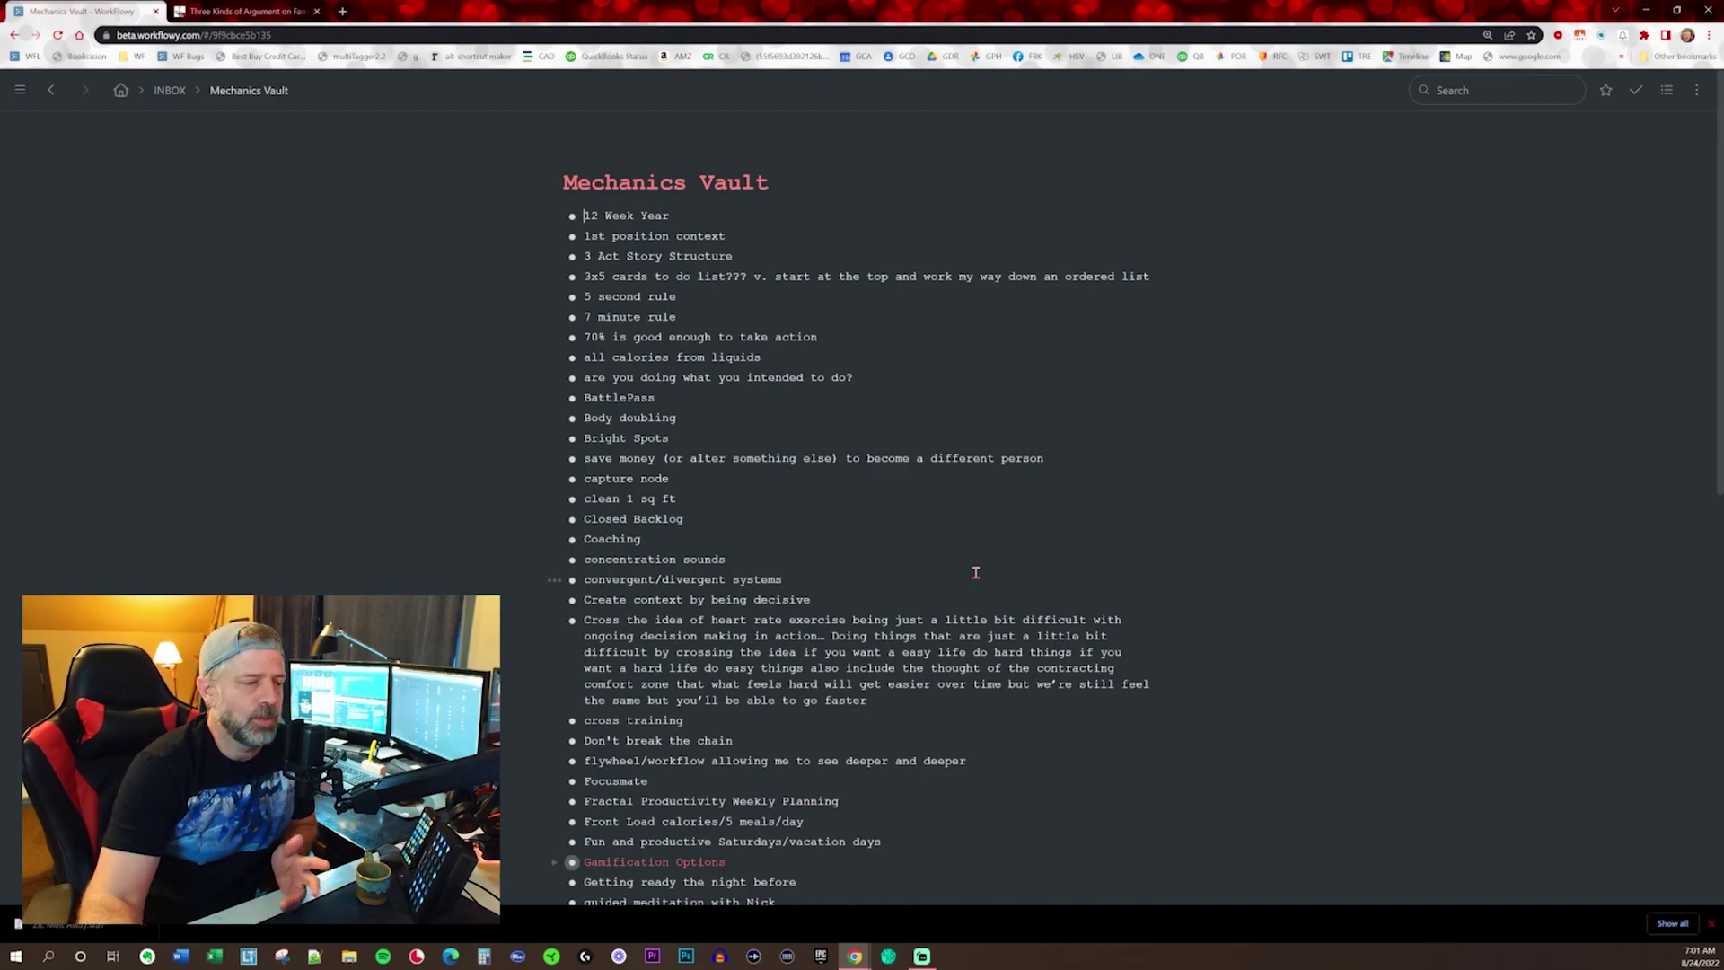
scroll(976, 572, down, 1)
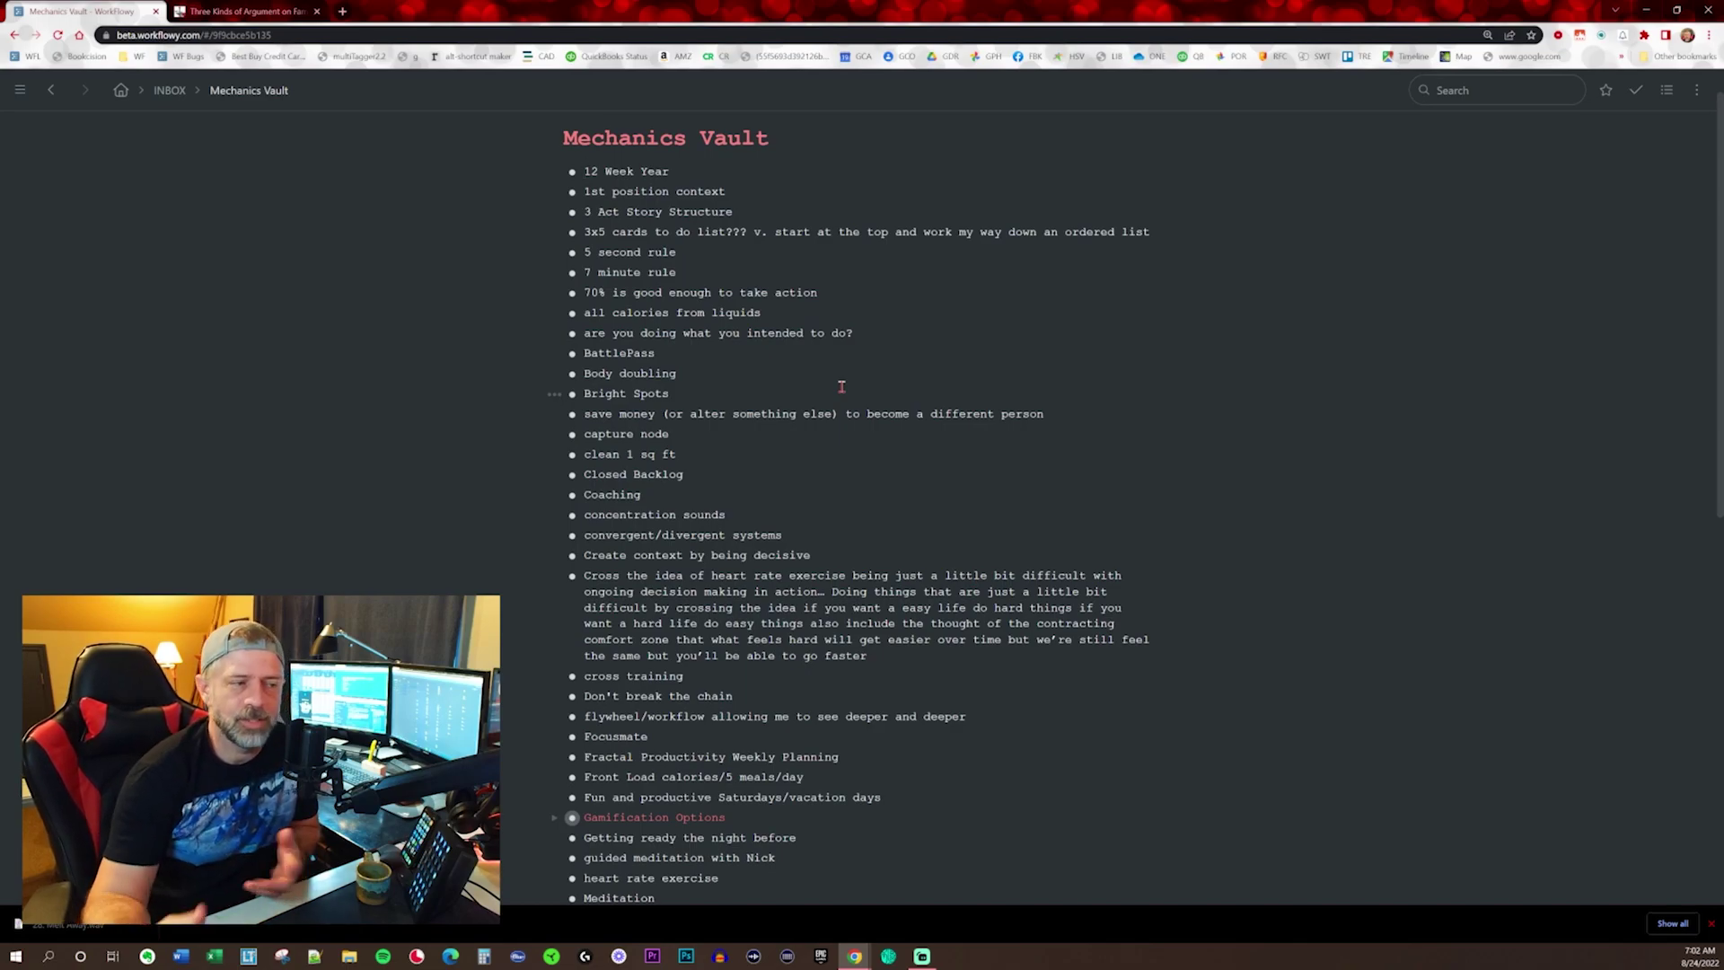
scroll(878, 388, down, 6)
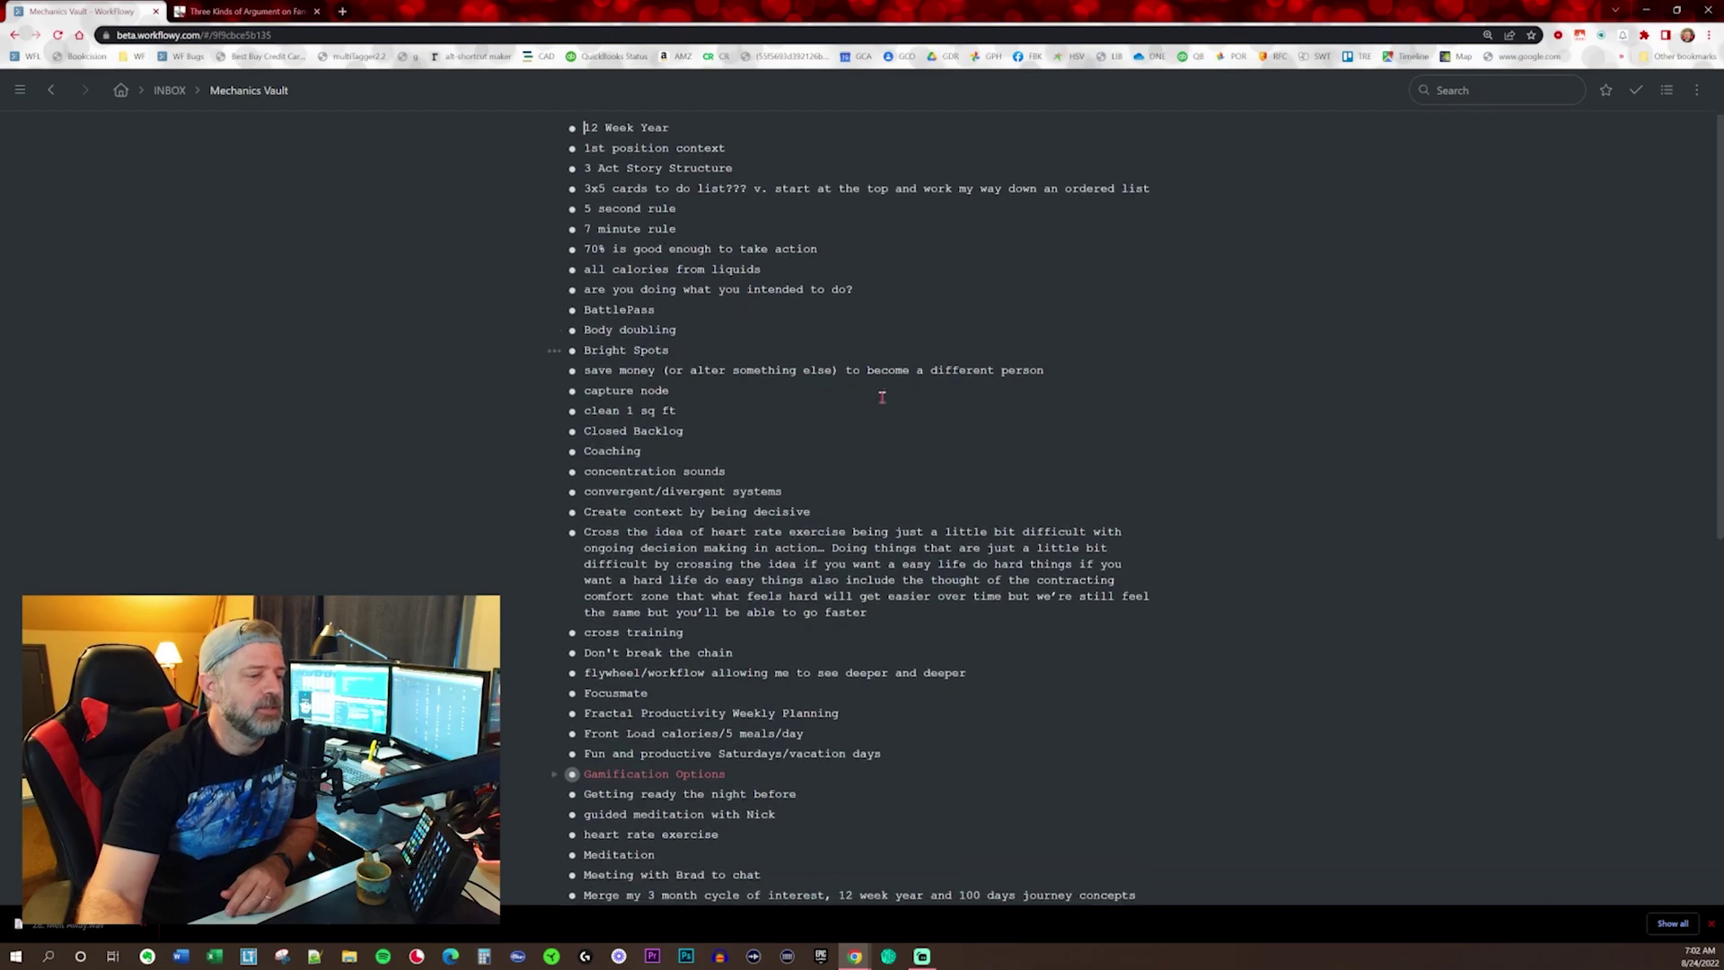
scroll(882, 397, down, 3)
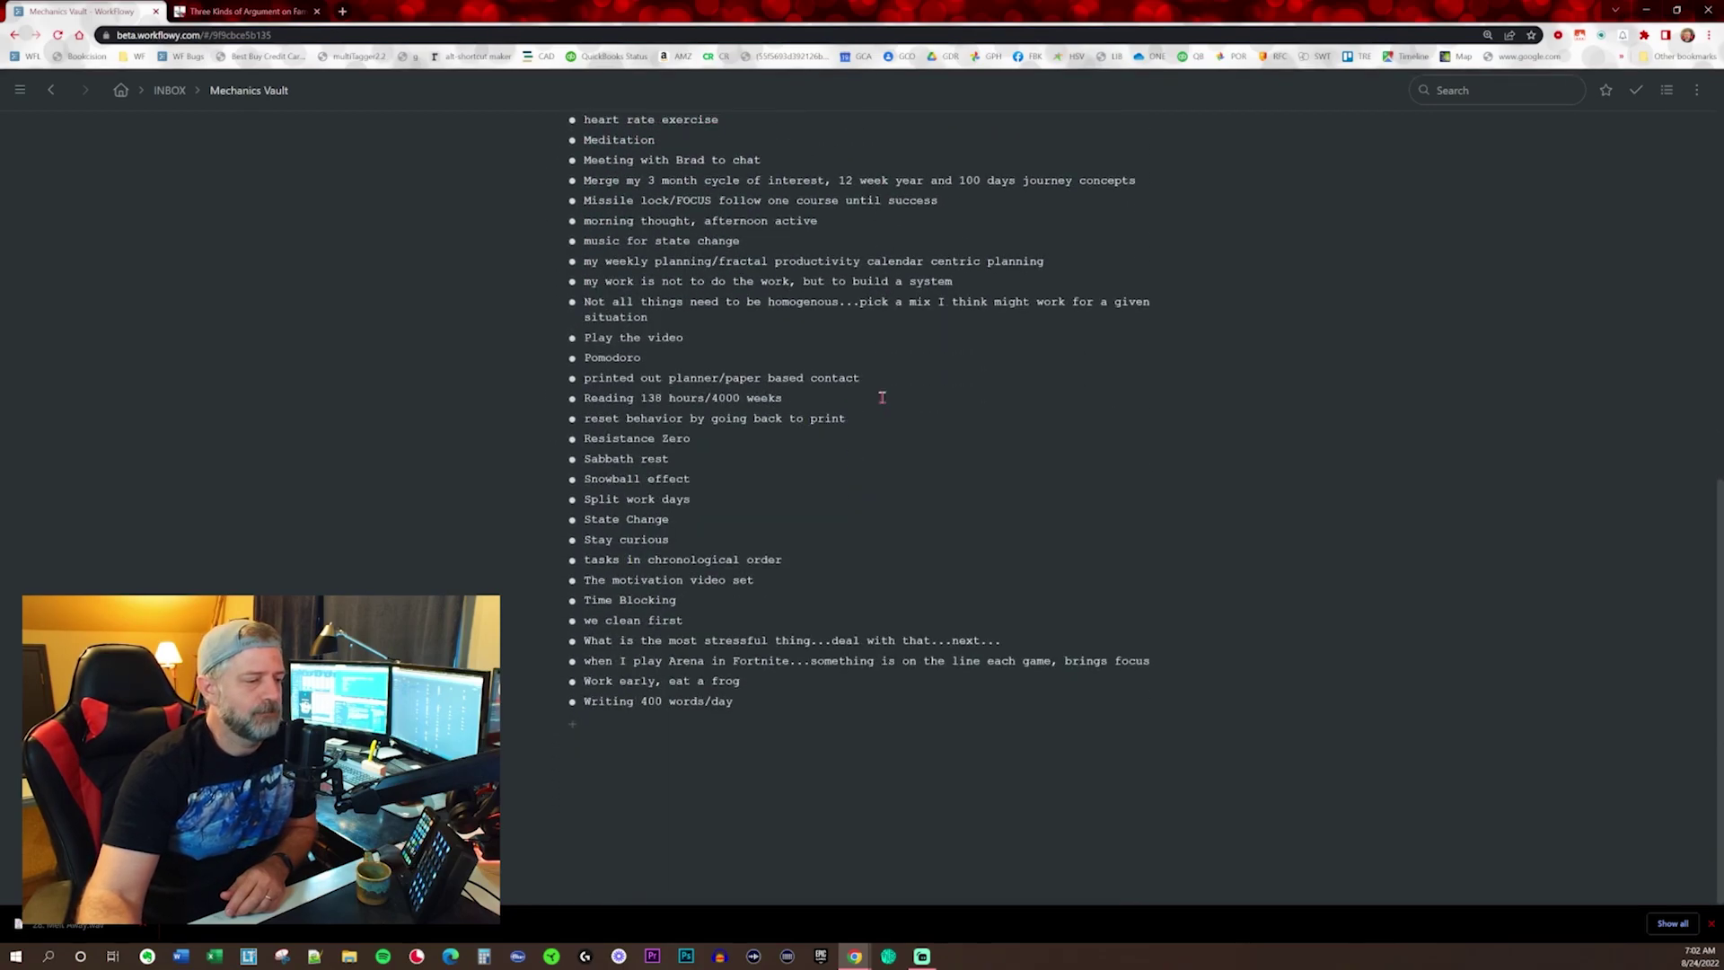
scroll(862, 337, up, 10)
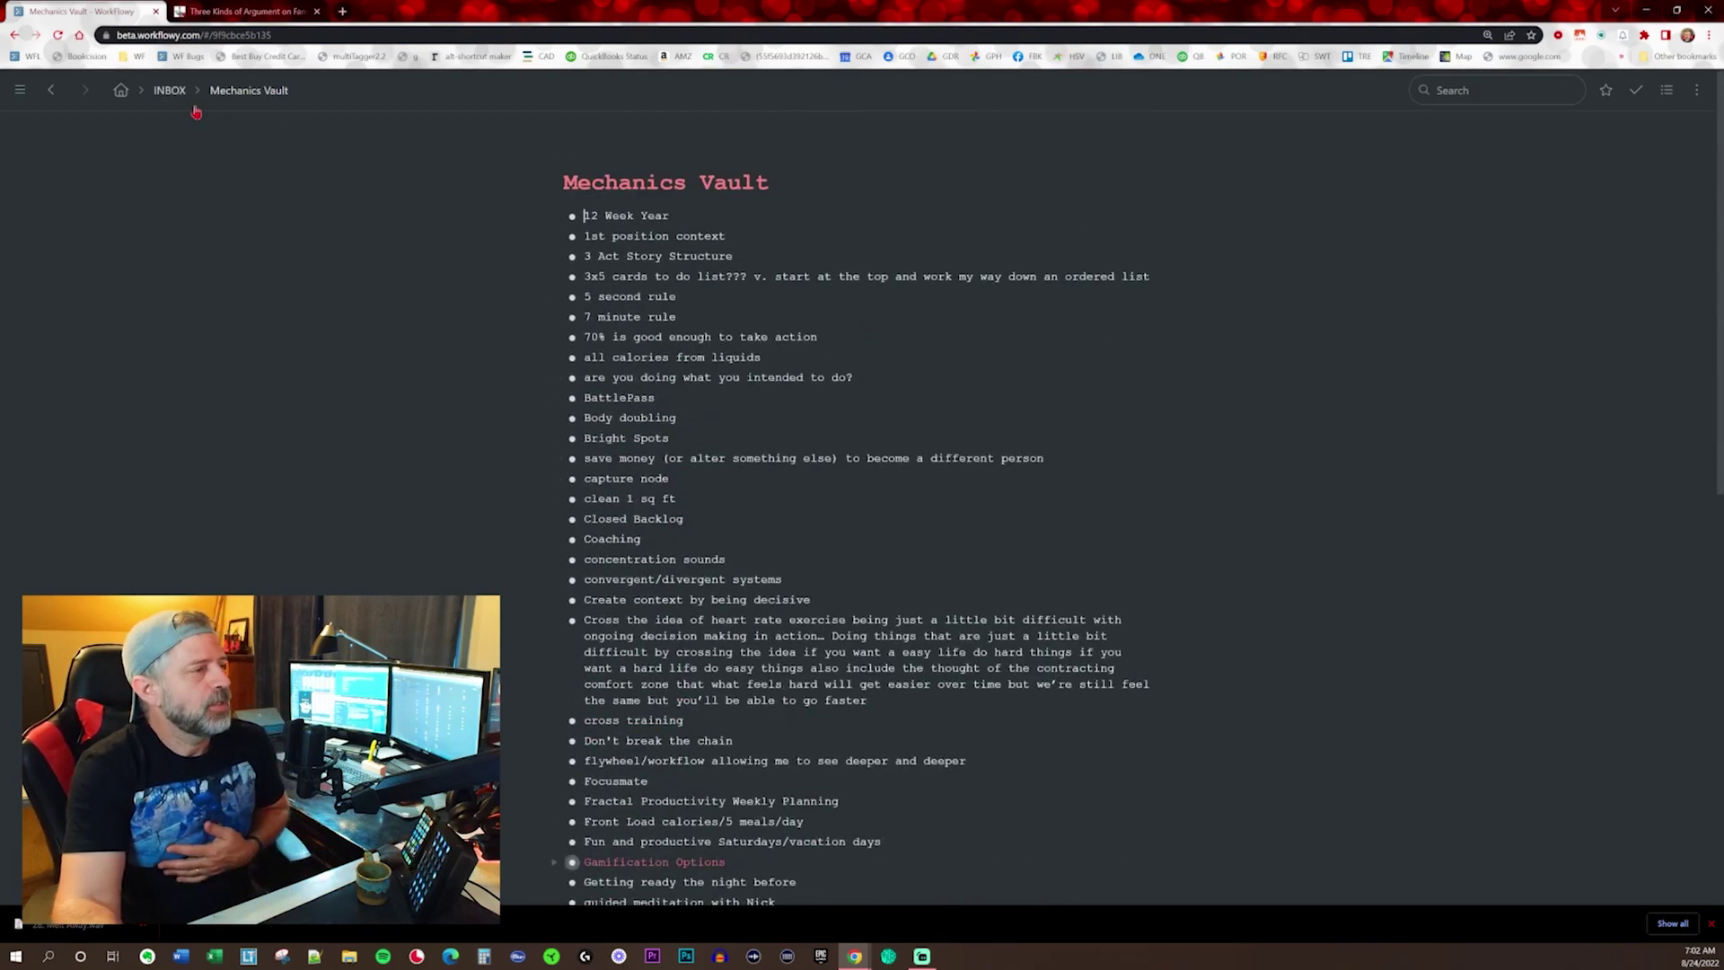
click(120, 90)
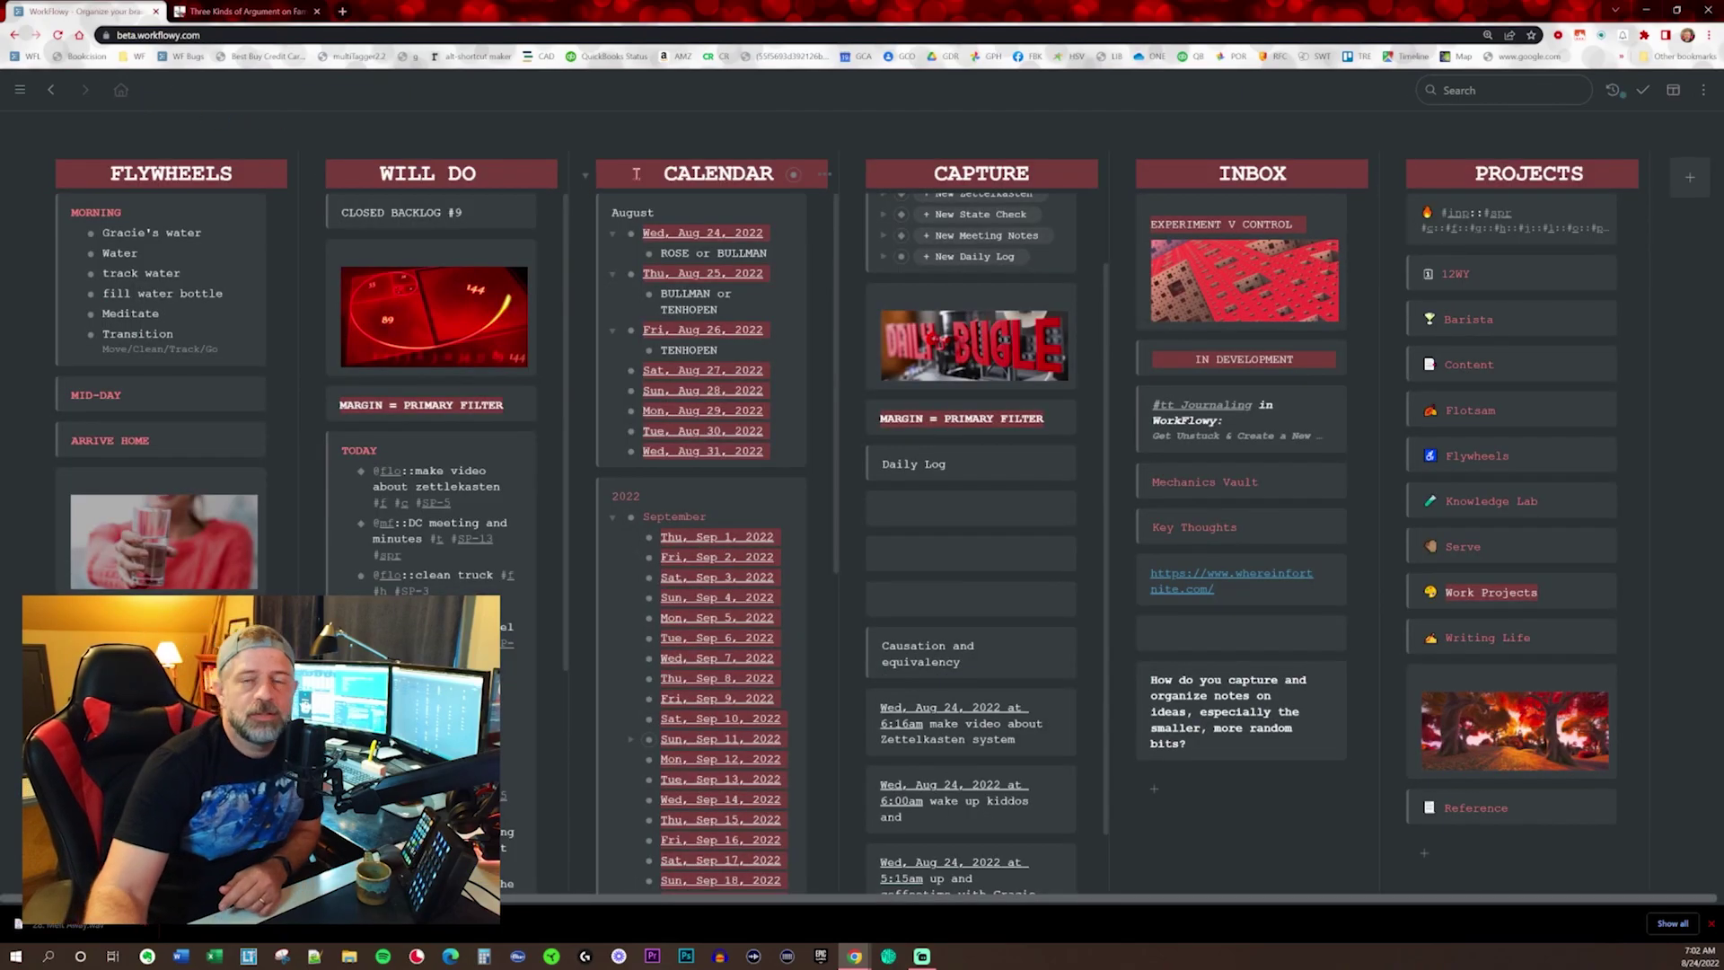